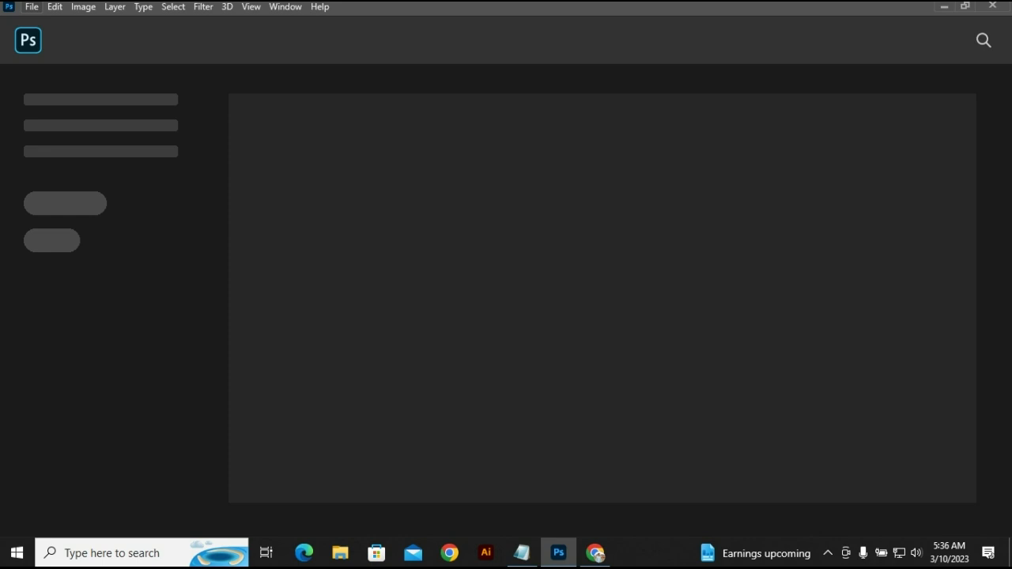
Start a new document named 'Business Card' with inches as the size units
{"action": "key", "text": "alt+f"}
{"action": "key", "text": "Down"}
{"action": "key", "text": "Return"}
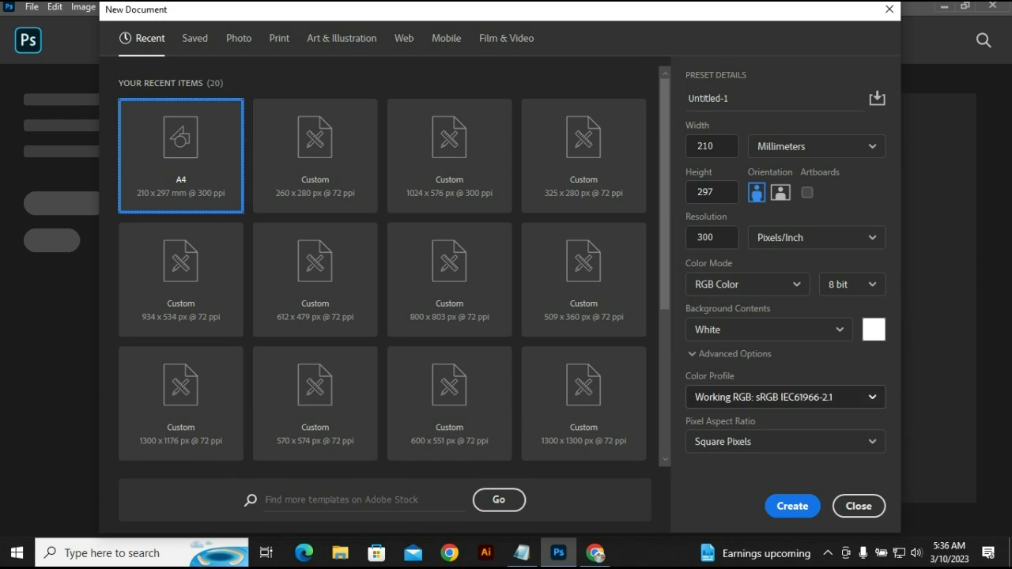
{"action": "key", "text": "Tab"}
{"action": "key", "text": "BackSpace"}
{"action": "key", "text": "BackSpace"}
{"action": "key", "text": "BackSpace"}
{"action": "key", "text": "BackSpace"}
{"action": "key", "text": "BackSpace"}
{"action": "key", "text": "BackSpace"}
{"action": "key", "text": "BackSpace"}
{"action": "key", "text": "BackSpace"}
{"action": "type", "text": "Business Card"}
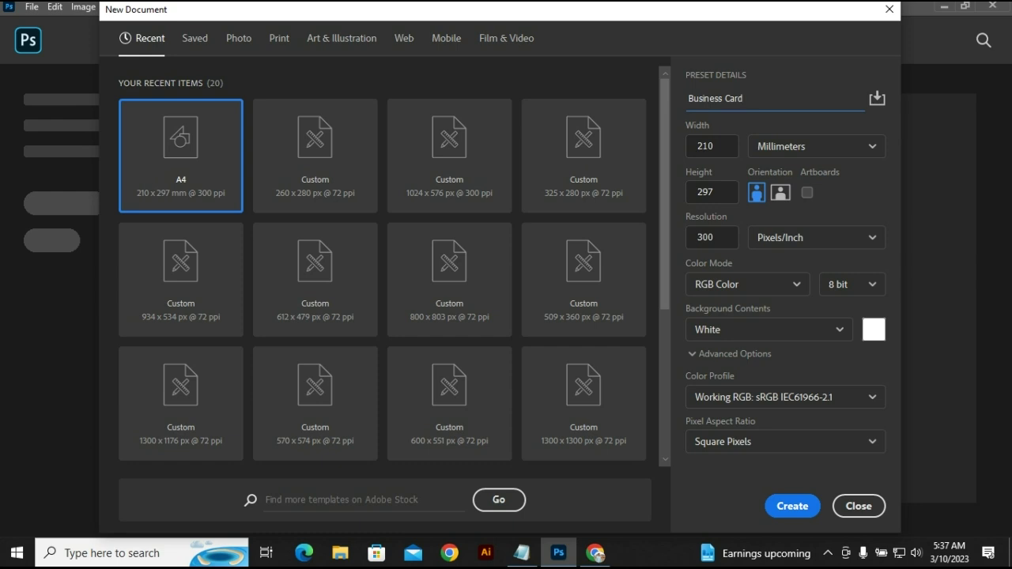
{"action": "left_click", "coordinate": [816, 147]}
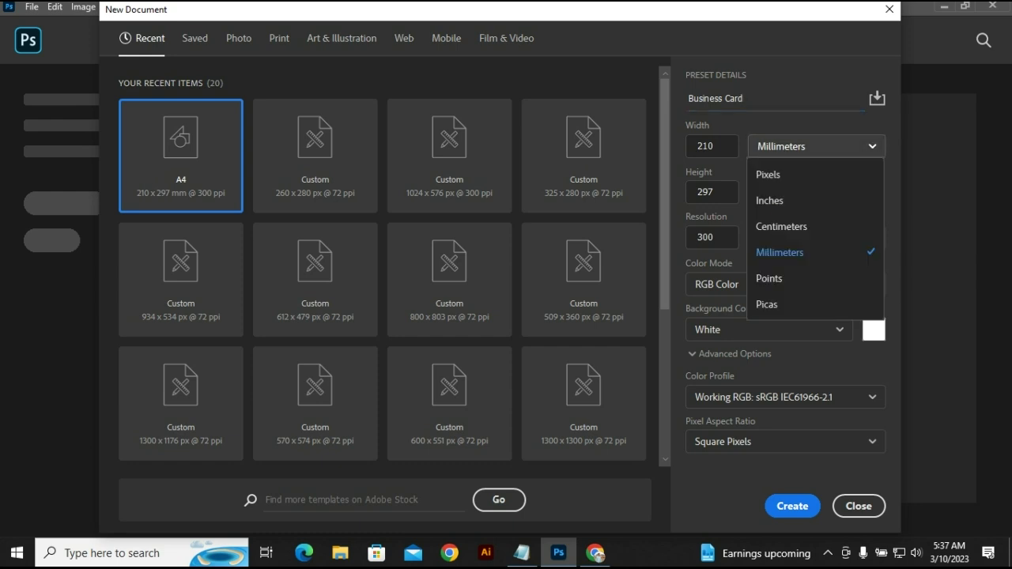
{"action": "left_click", "coordinate": [779, 200]}
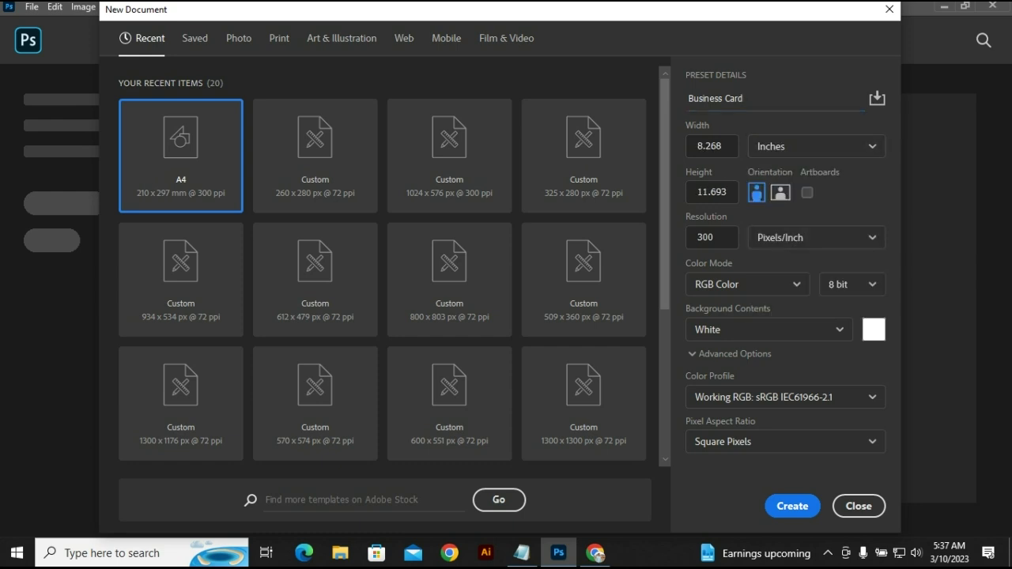
Set the document to 3.5 × 2 inches in CMYK colour and create it
{"action": "key", "text": "Tab"}
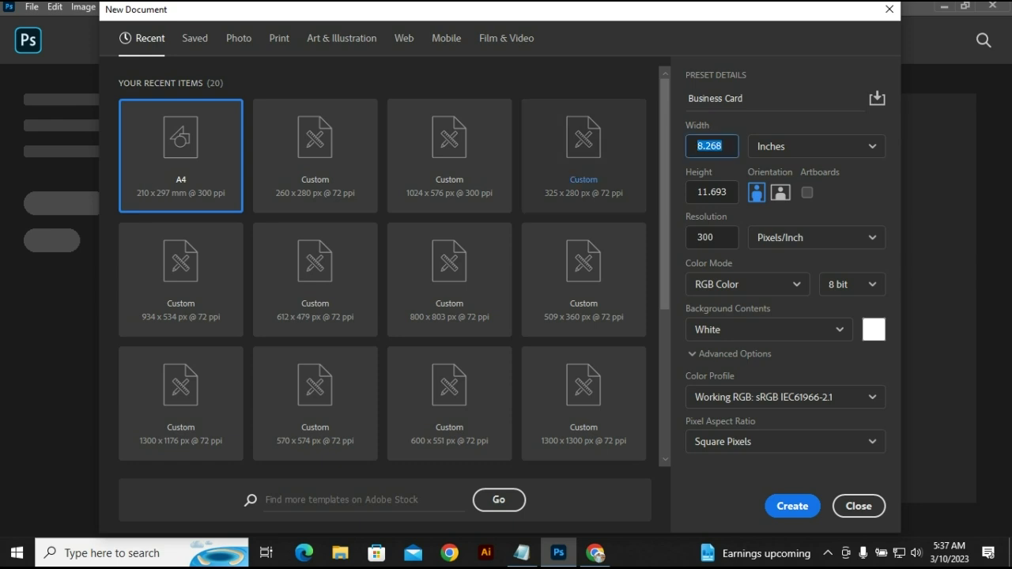
{"action": "type", "text": "3.5"}
{"action": "key", "text": "Tab"}
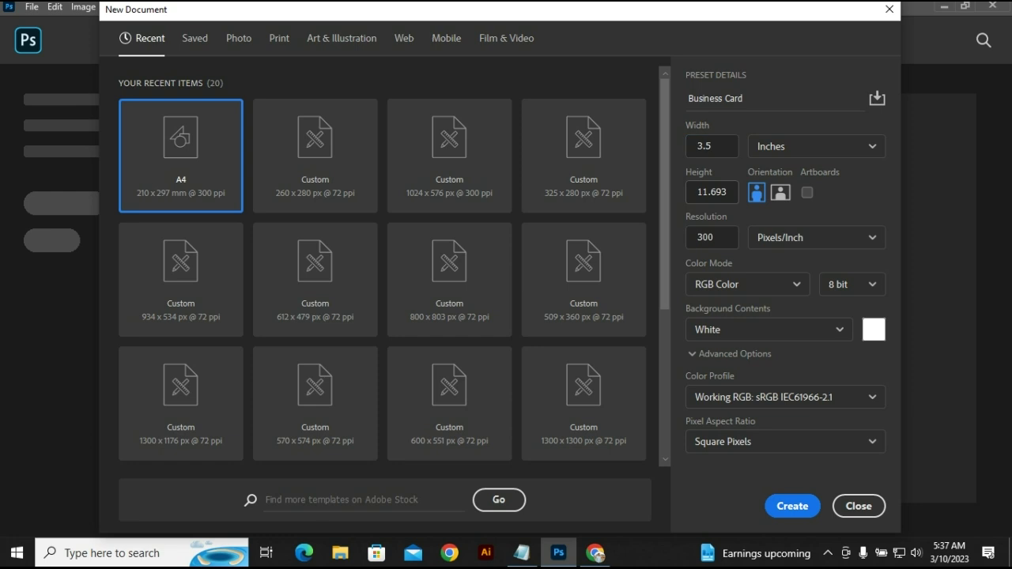
{"action": "key", "text": "Tab"}
{"action": "type", "text": "2"}
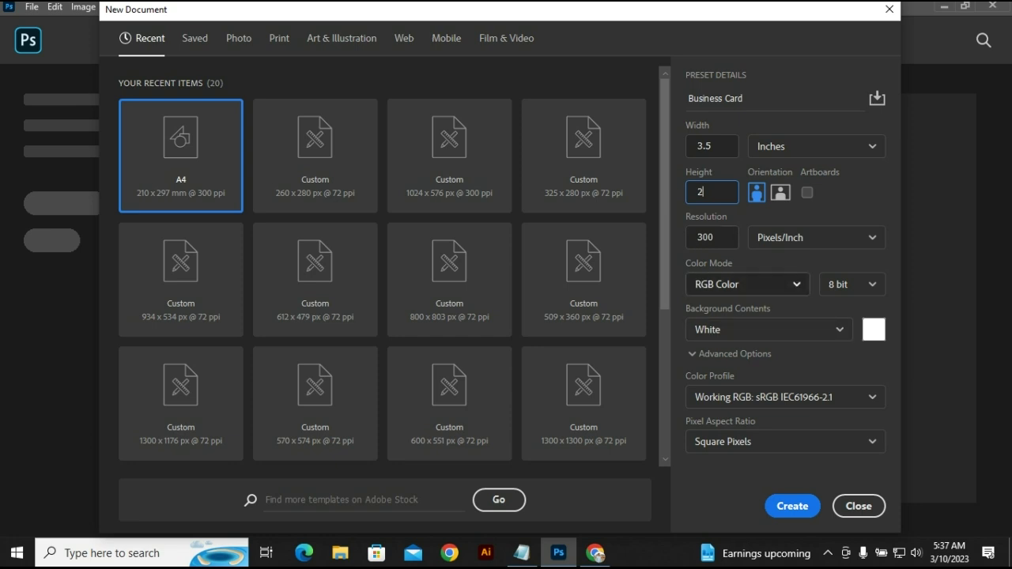
{"action": "left_click", "coordinate": [748, 284]}
{"action": "left_click", "coordinate": [721, 392]}
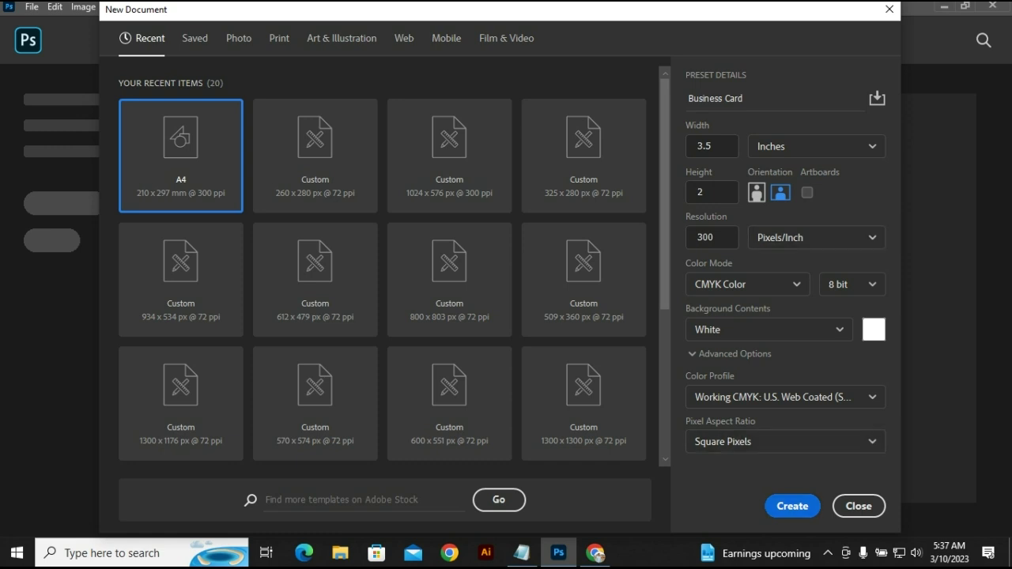
{"action": "left_click", "coordinate": [792, 506]}
{"action": "key", "text": "ctrl+minus"}
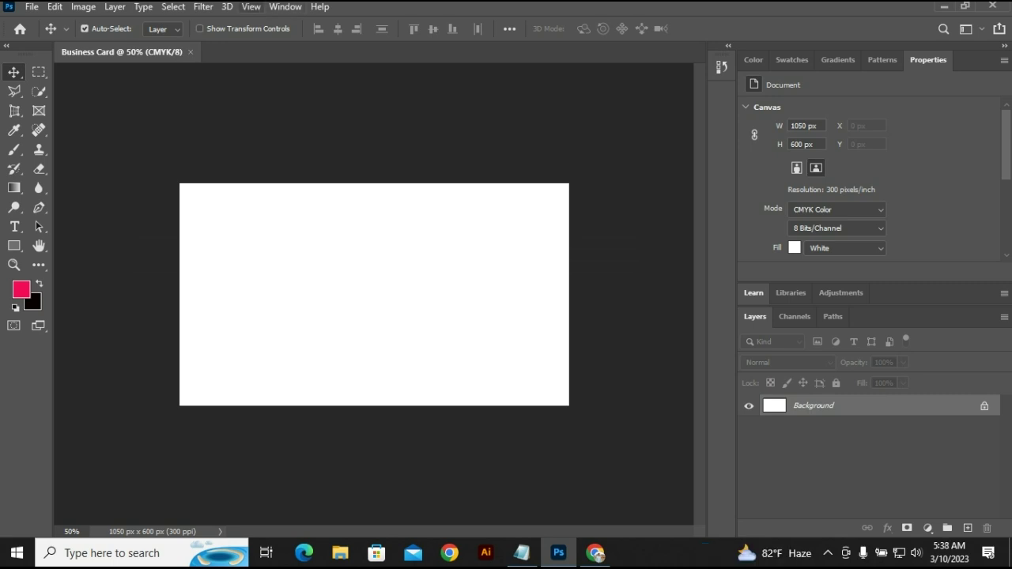
Turn on rulers and add guides at the canvas top, left, right and bottom edges
{"action": "left_click", "coordinate": [250, 6]}
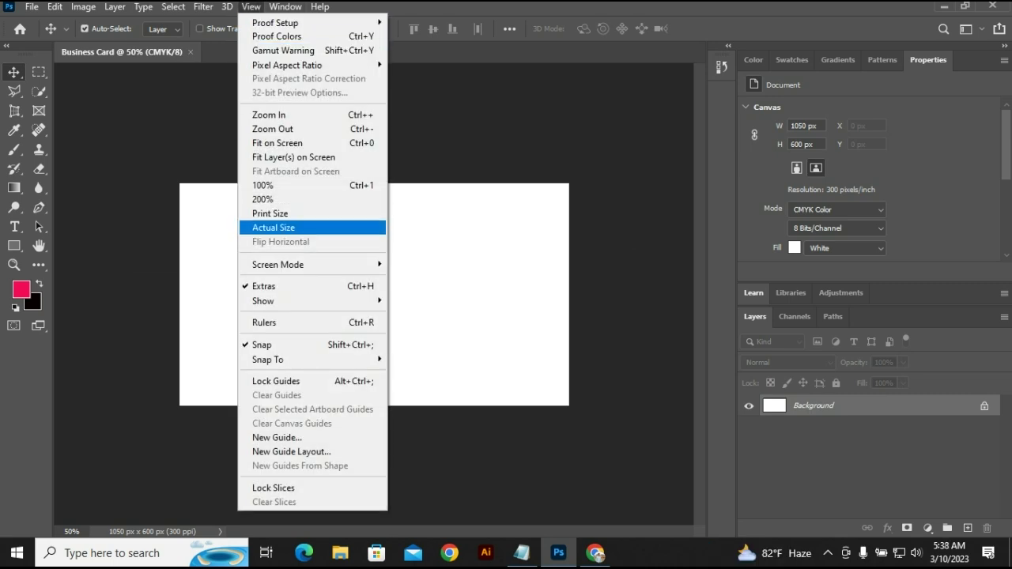
{"action": "left_click", "coordinate": [269, 323]}
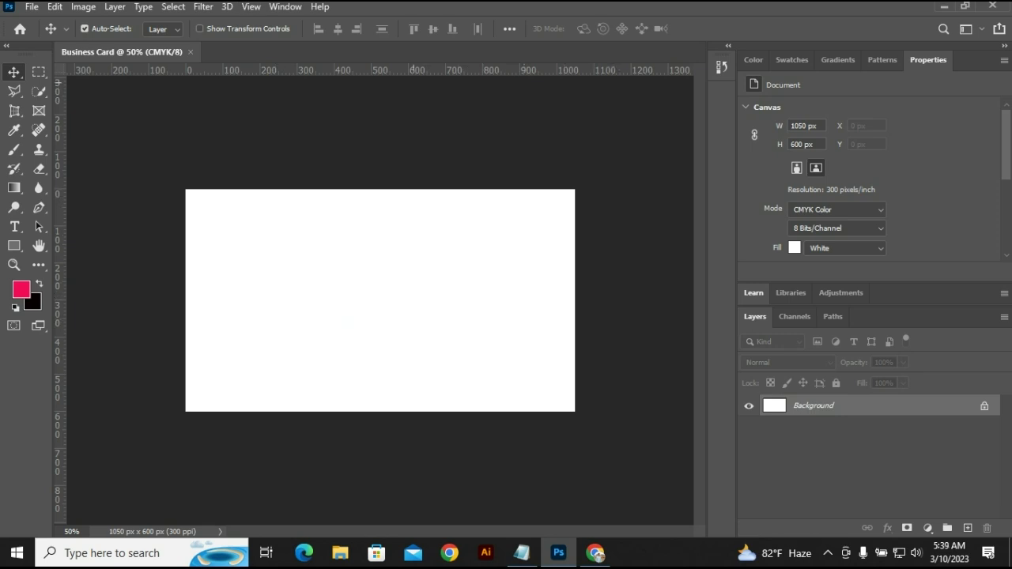
{"action": "left_click_drag", "start_coordinate": [451, 70], "coordinate": [451, 190]}
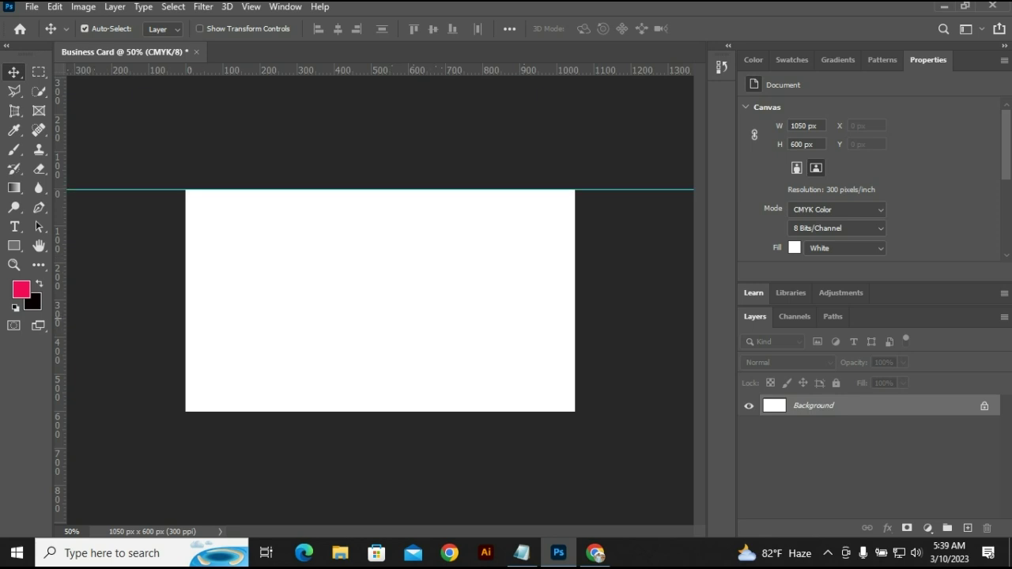
{"action": "left_click_drag", "start_coordinate": [59, 304], "coordinate": [187, 304]}
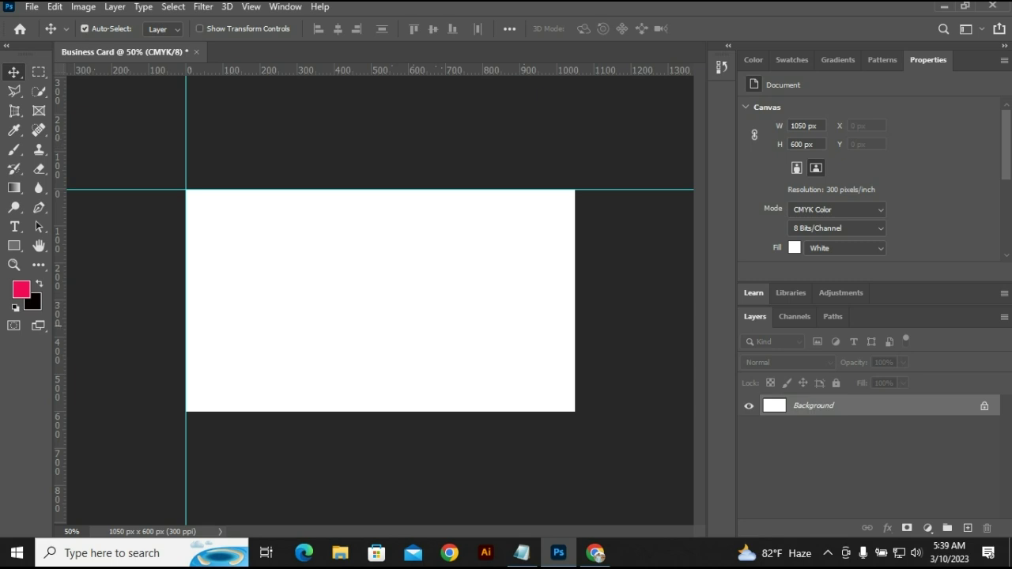
{"action": "left_click_drag", "start_coordinate": [61, 356], "coordinate": [575, 355]}
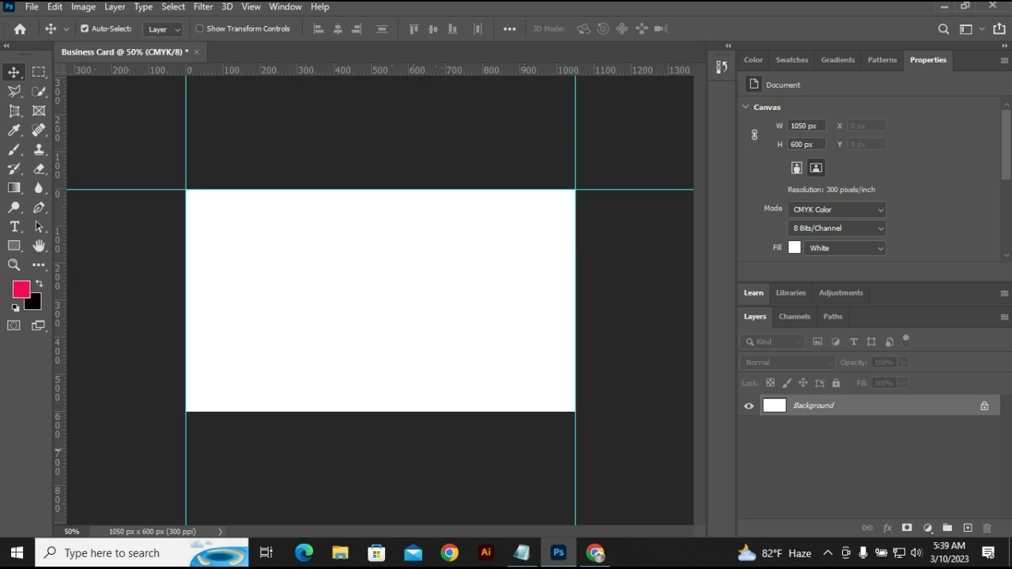
{"action": "left_click_drag", "start_coordinate": [316, 69], "coordinate": [290, 412]}
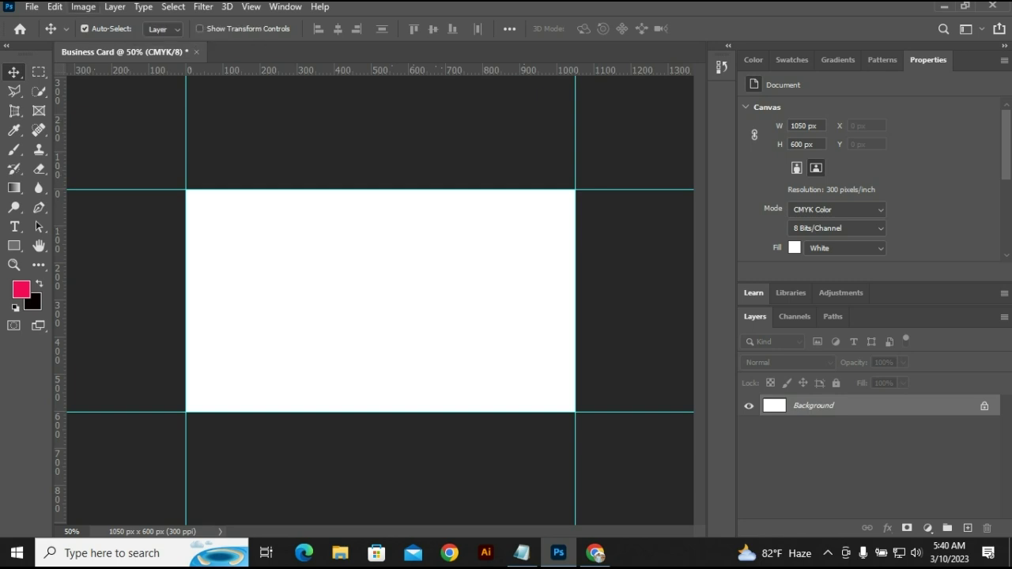
Reduce the canvas by a relative -0.25 inch in width and height, accepting the clipping
{"action": "left_click", "coordinate": [83, 6]}
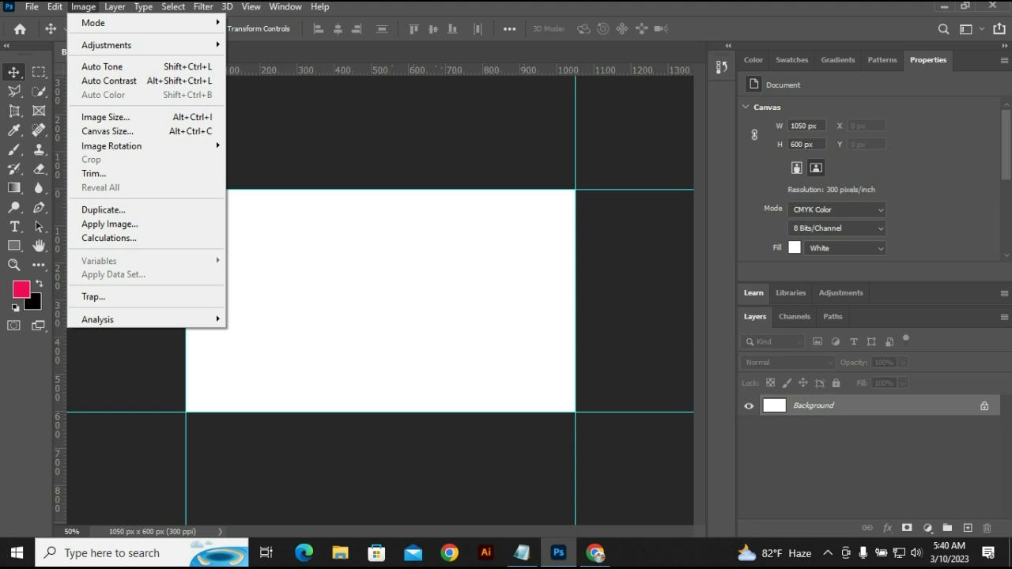
{"action": "left_click", "coordinate": [108, 131]}
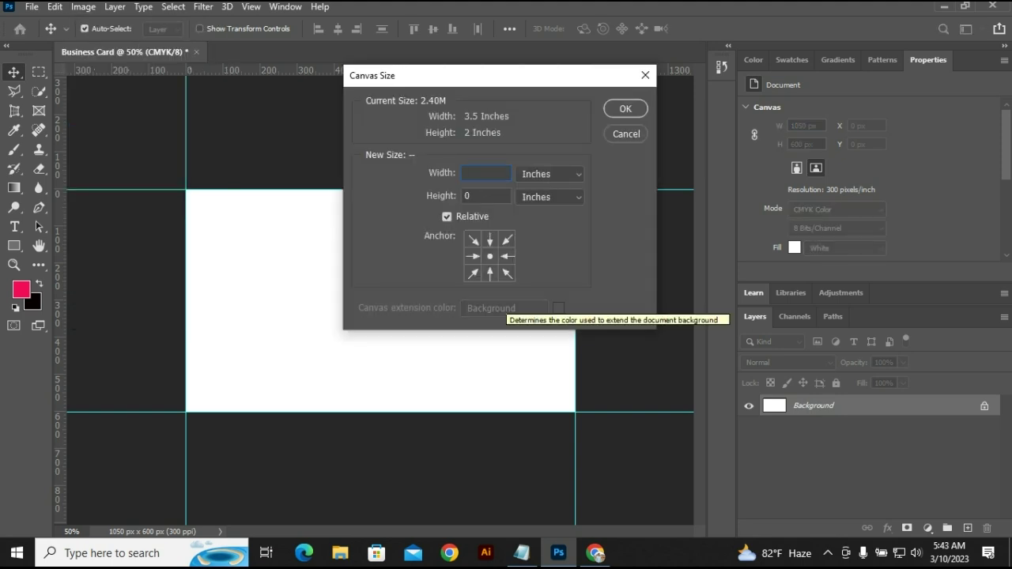
{"action": "type", "text": "-"}
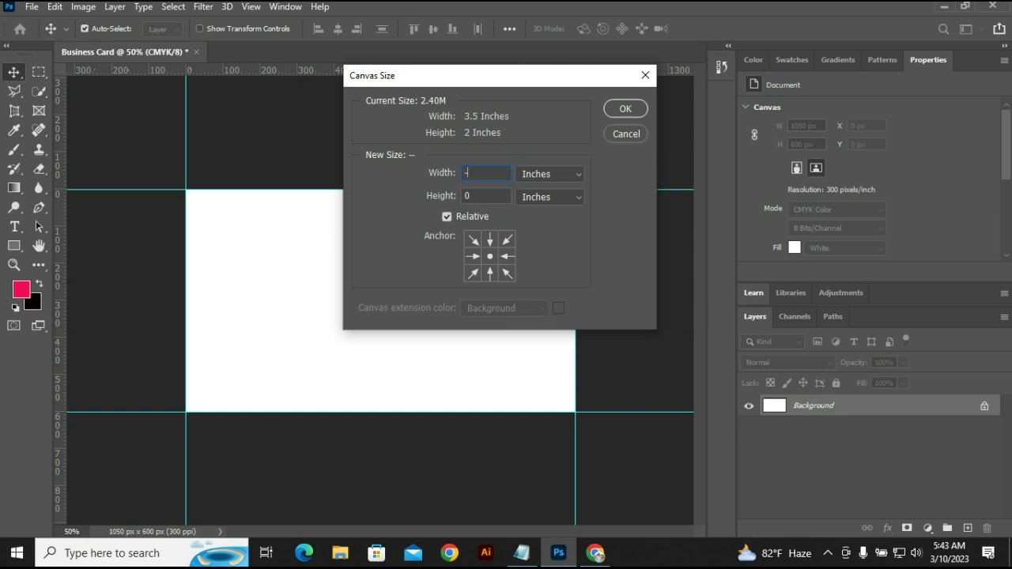
{"action": "type", "text": "0.25"}
{"action": "key", "text": "Tab"}
{"action": "key", "text": "BackSpace"}
{"action": "type", "text": "0.25"}
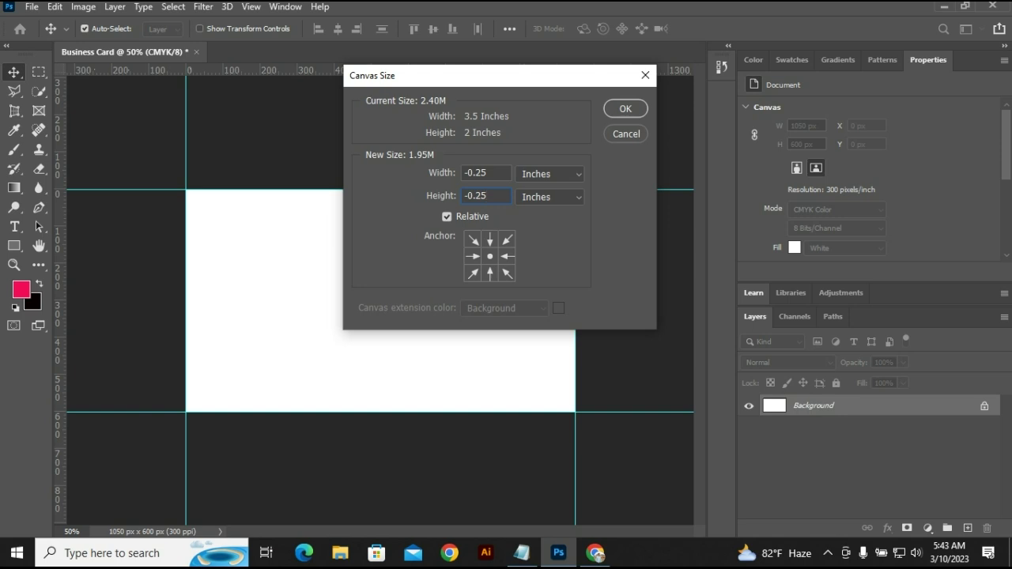
{"action": "key", "text": "Return"}
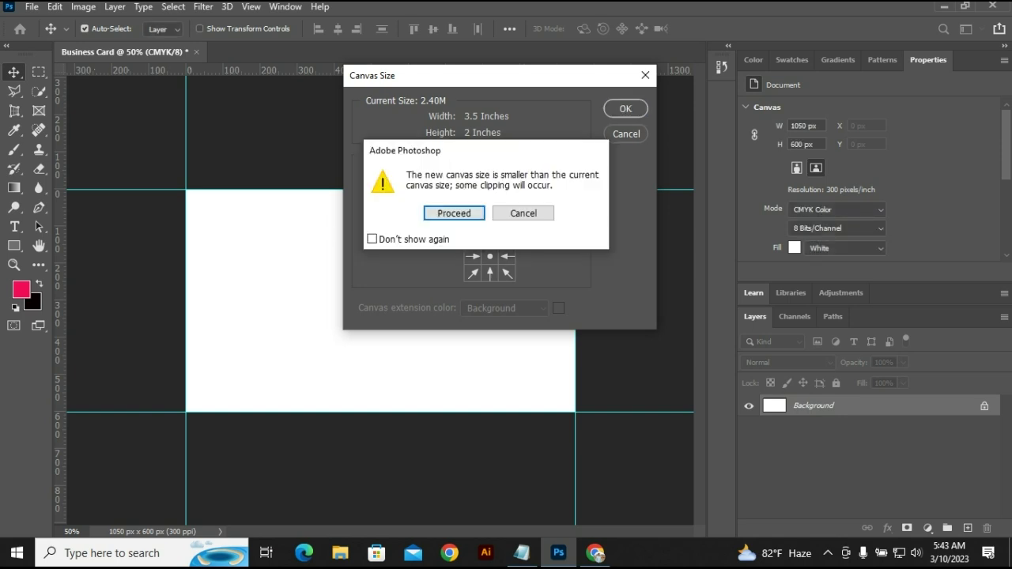
{"action": "key", "text": "Return"}
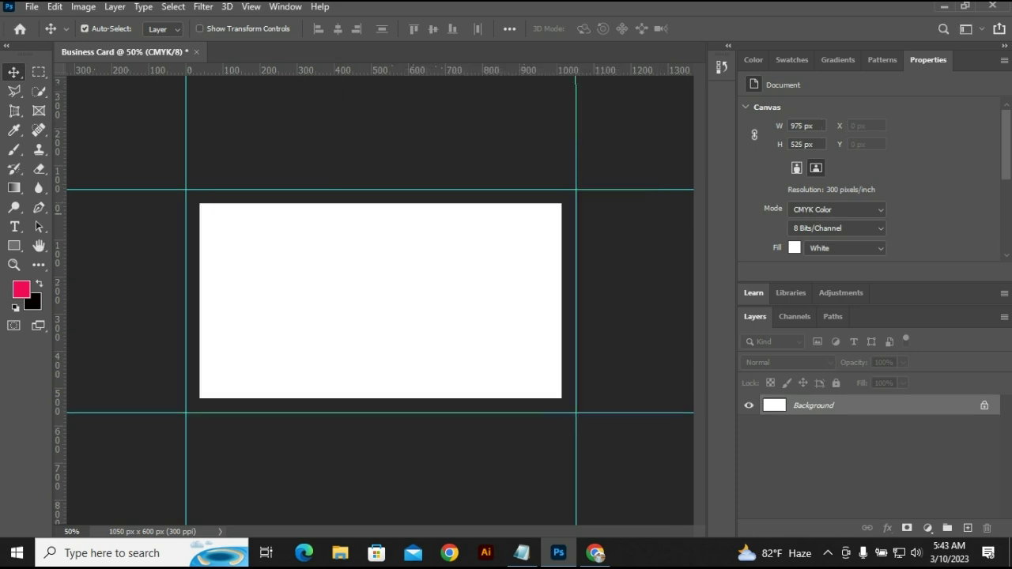
Add guides at the resized canvas's top, left, right and bottom edges
{"action": "left_click_drag", "start_coordinate": [463, 71], "coordinate": [455, 203]}
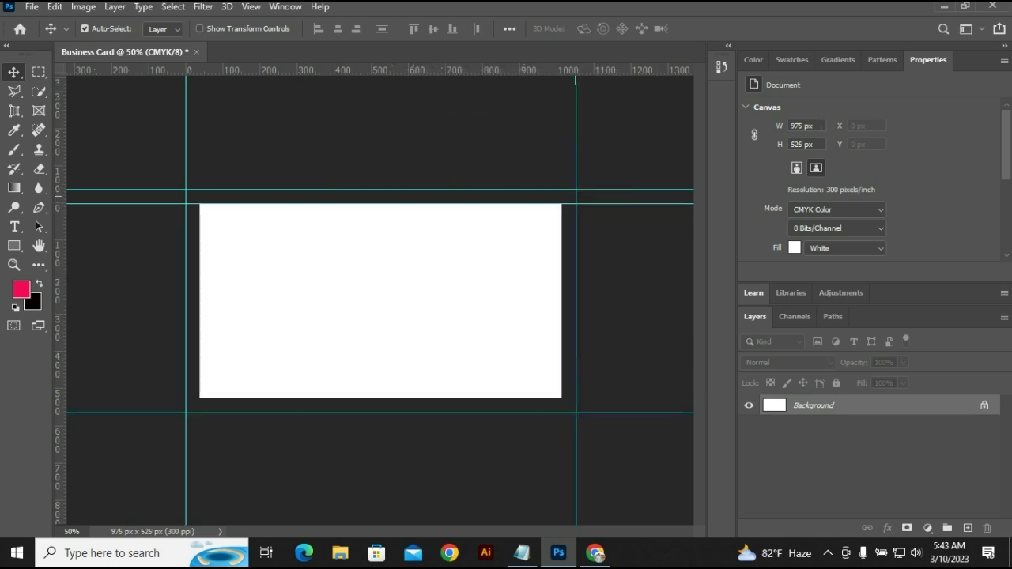
{"action": "left_click_drag", "start_coordinate": [60, 269], "coordinate": [200, 269]}
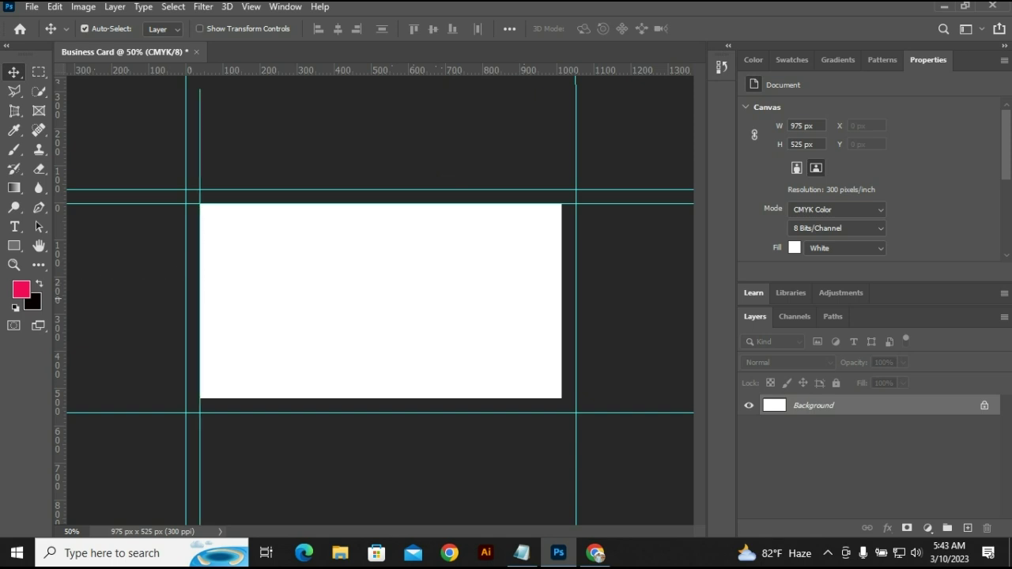
{"action": "left_click_drag", "start_coordinate": [60, 273], "coordinate": [575, 275]}
{"action": "left_click", "coordinate": [626, 247]}
{"action": "left_click_drag", "start_coordinate": [60, 273], "coordinate": [562, 278]}
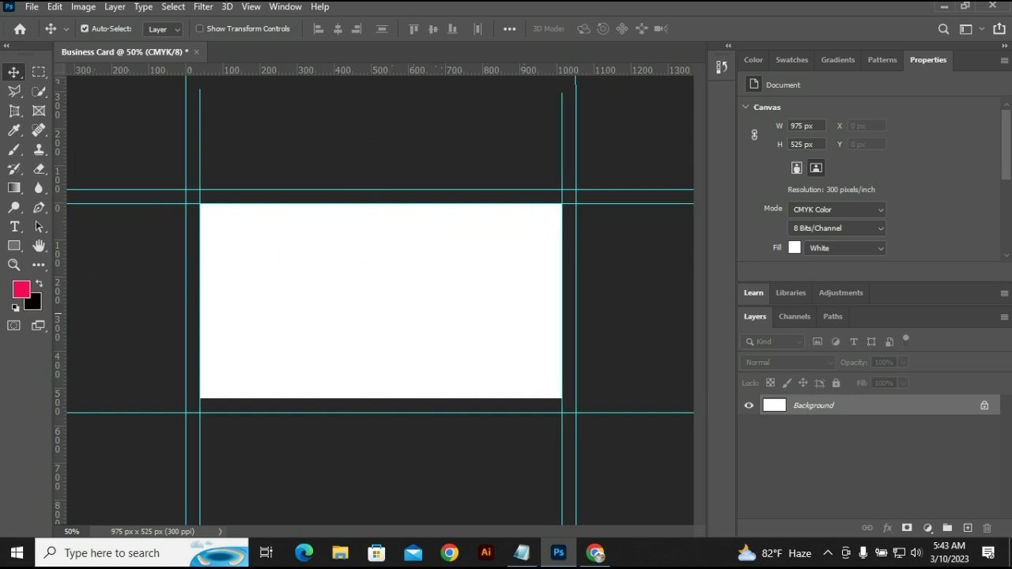
{"action": "left_click_drag", "start_coordinate": [412, 70], "coordinate": [408, 400]}
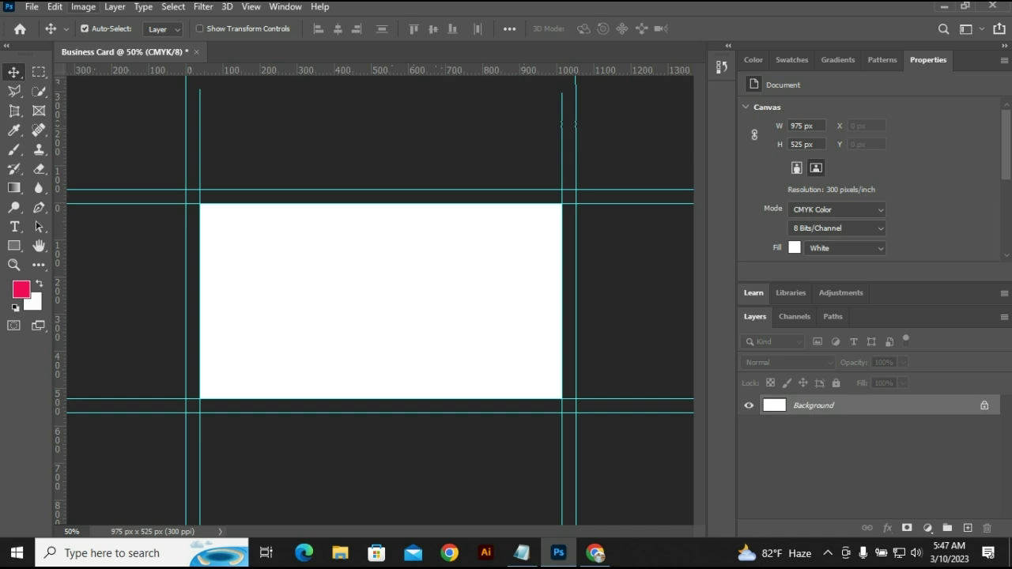
Enlarge the canvas by a relative 0.50 inch in both width and height
{"action": "left_click", "coordinate": [83, 6]}
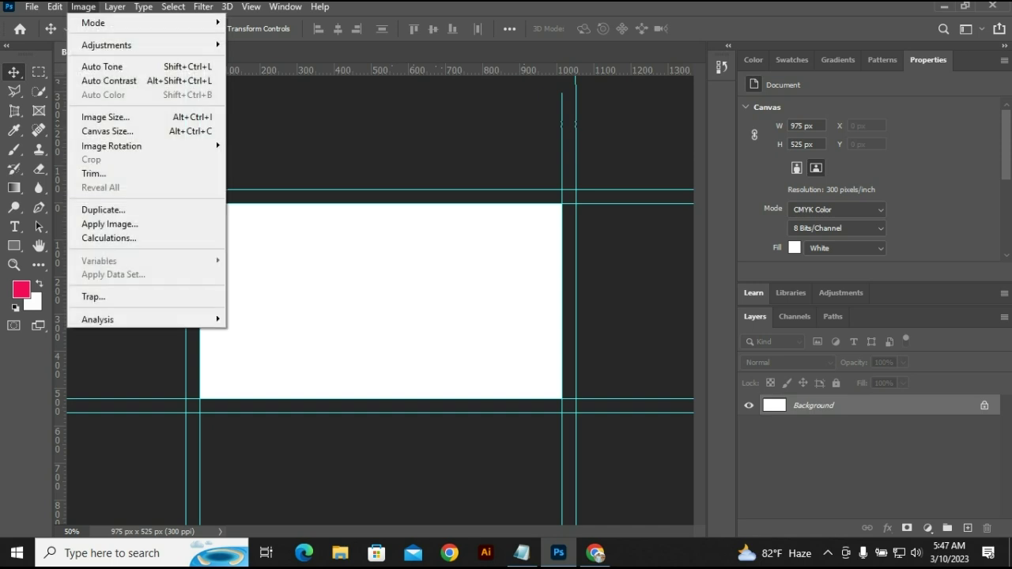
{"action": "left_click", "coordinate": [107, 131]}
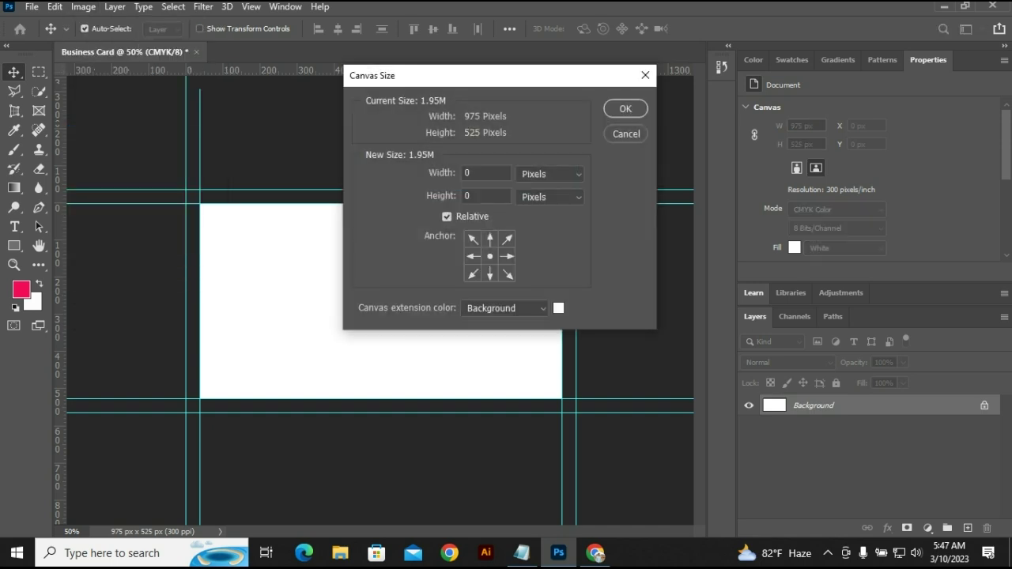
{"action": "left_click", "coordinate": [550, 174]}
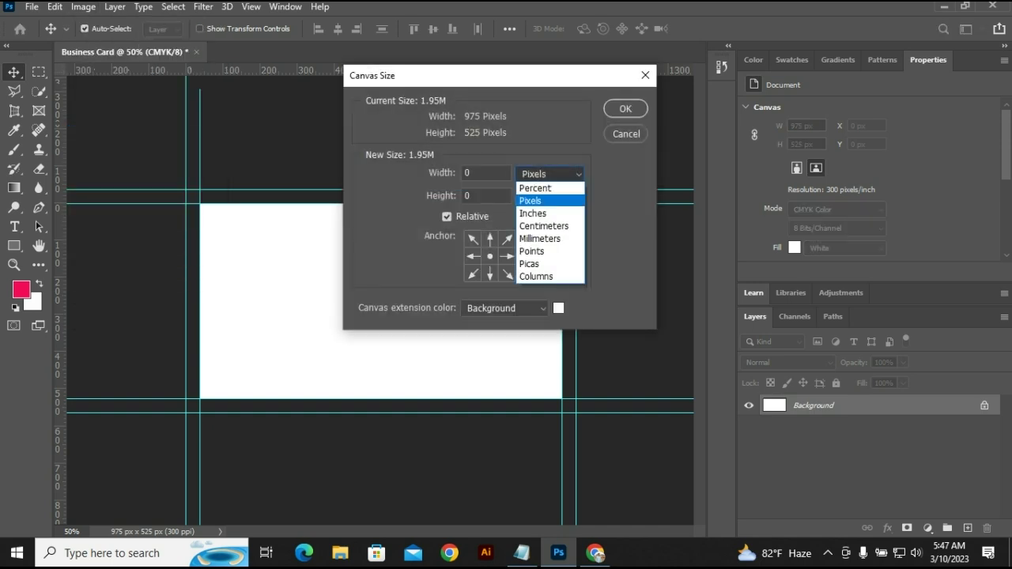
{"action": "left_click", "coordinate": [549, 215]}
{"action": "left_click", "coordinate": [487, 174]}
{"action": "key", "text": "BackSpace"}
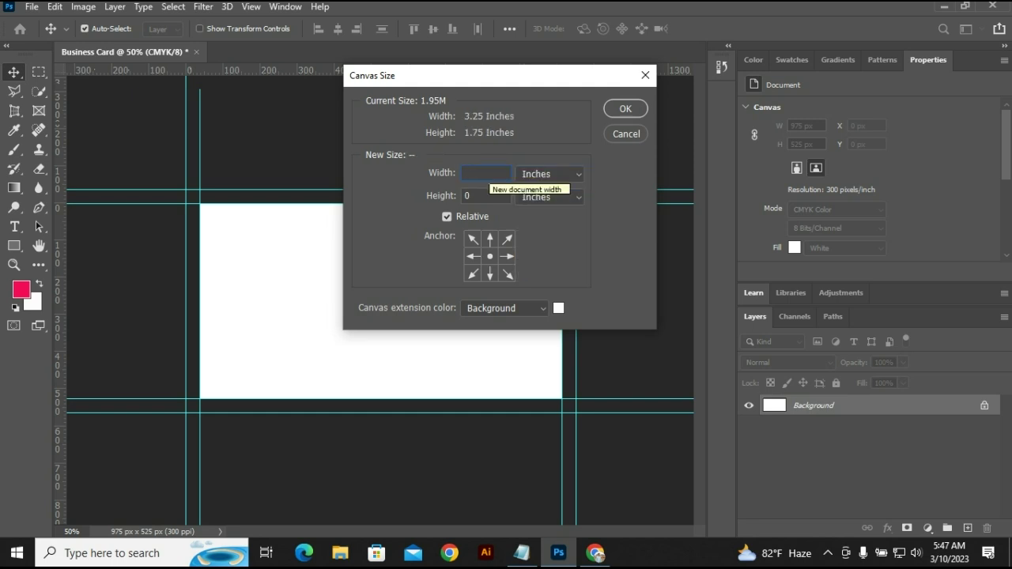
{"action": "type", "text": "0.50"}
{"action": "key", "text": "Tab"}
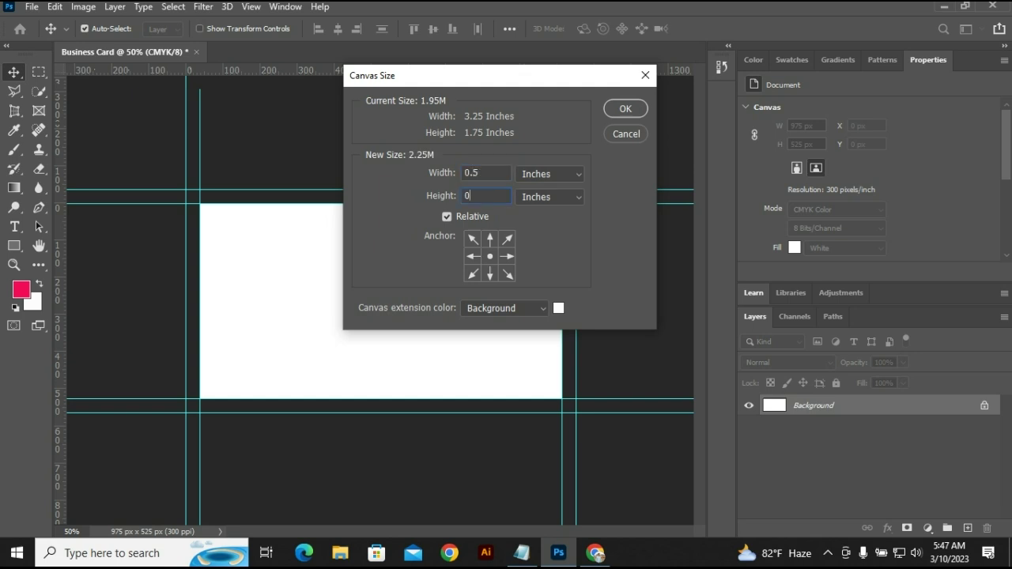
{"action": "type", "text": "0.50"}
{"action": "key", "text": "Return"}
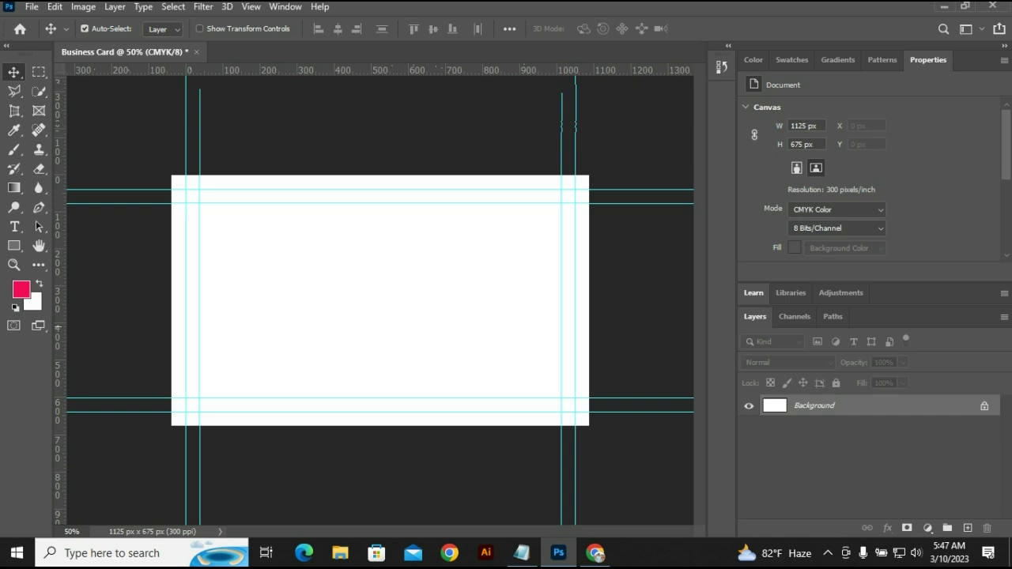
Add guides at the enlarged canvas's top, left, bottom and right edges, undoing a misplaced one
{"action": "left_click_drag", "start_coordinate": [433, 75], "coordinate": [427, 176]}
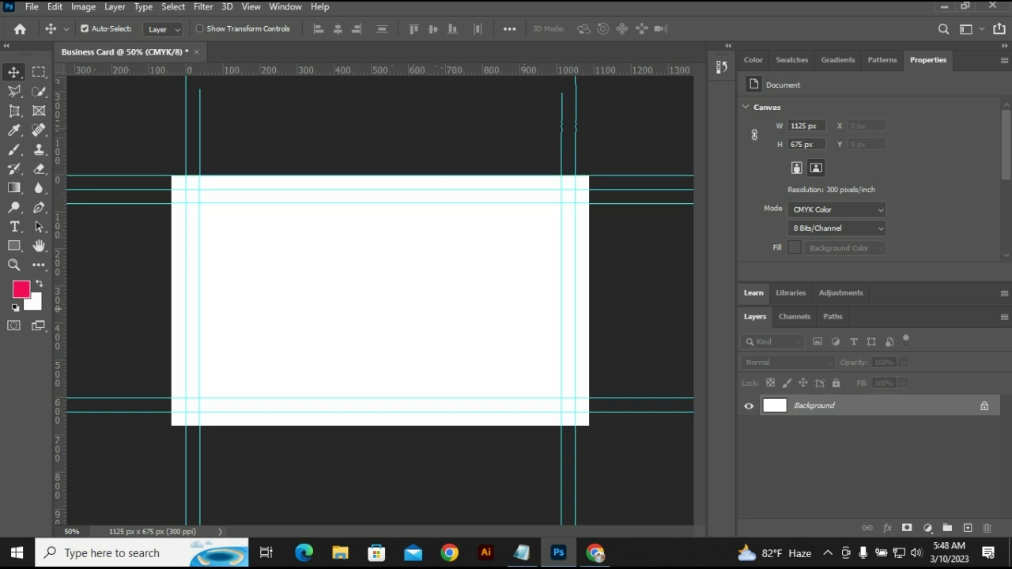
{"action": "left_click_drag", "start_coordinate": [76, 279], "coordinate": [181, 277]}
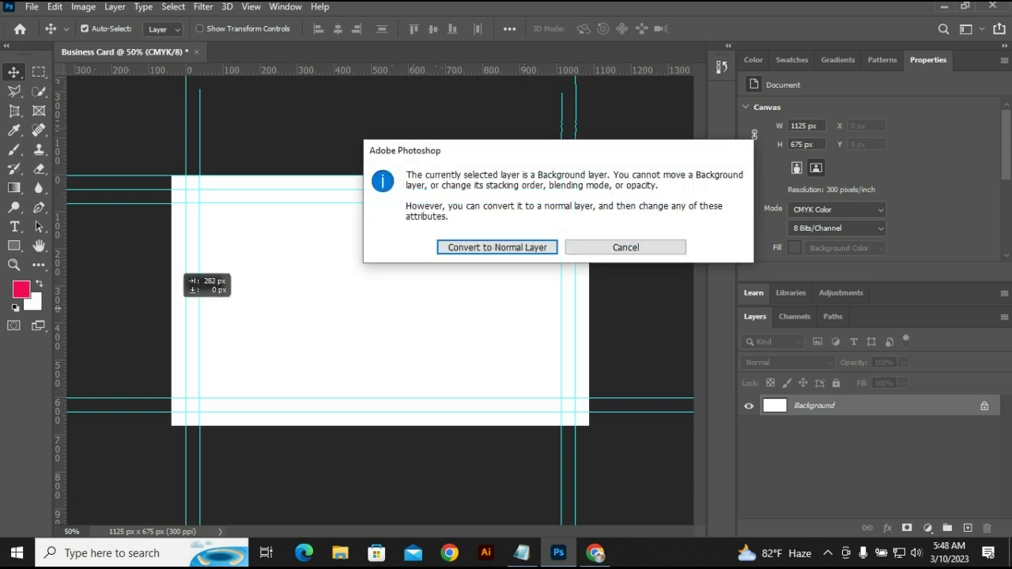
{"action": "key", "text": "Escape"}
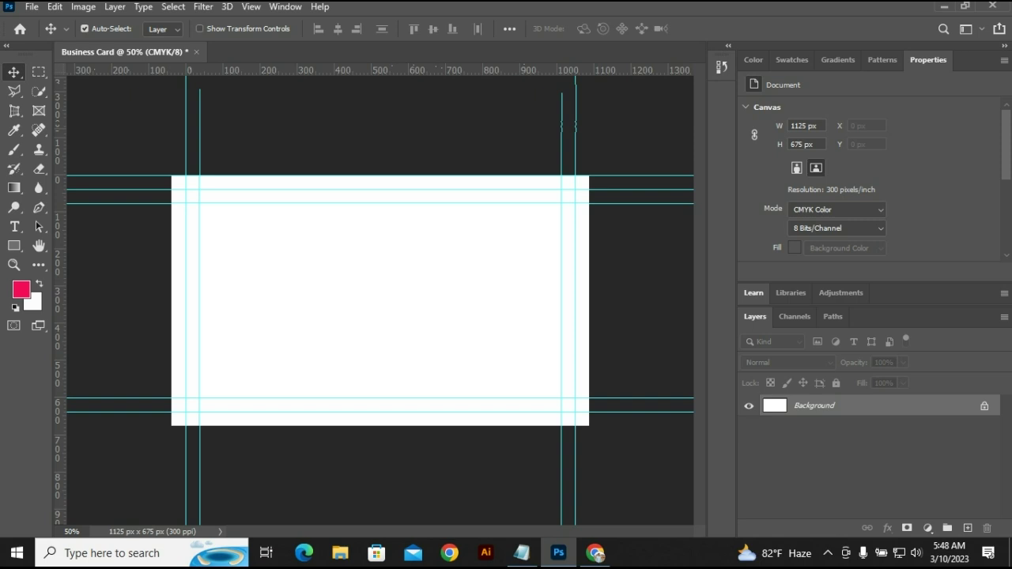
{"action": "left_click_drag", "start_coordinate": [60, 279], "coordinate": [87, 273]}
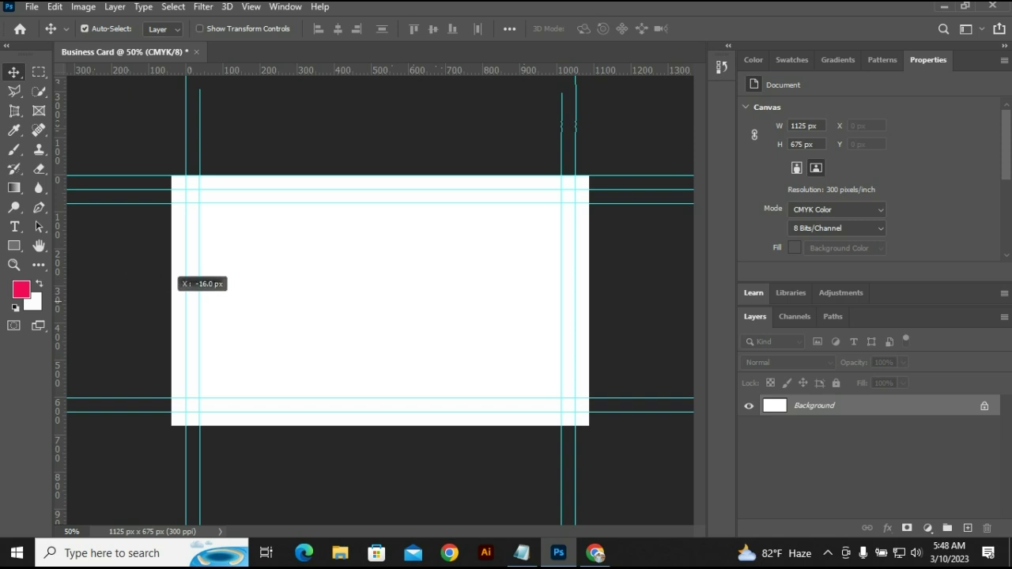
{"action": "left_click_drag", "start_coordinate": [174, 283], "coordinate": [172, 284]}
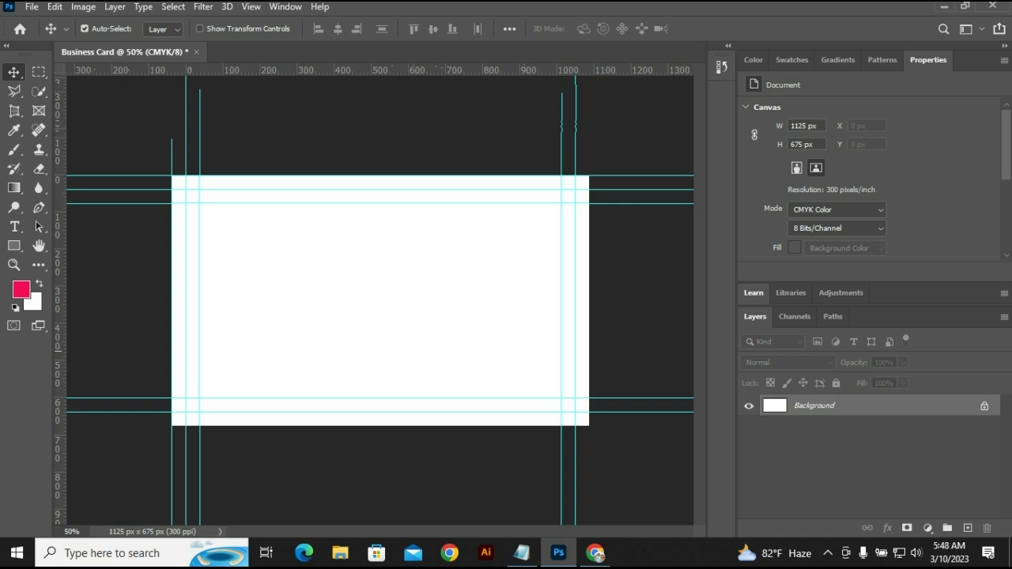
{"action": "key", "text": "ctrl+z"}
{"action": "left_click_drag", "start_coordinate": [59, 314], "coordinate": [171, 314]}
{"action": "left_click_drag", "start_coordinate": [439, 70], "coordinate": [439, 176]}
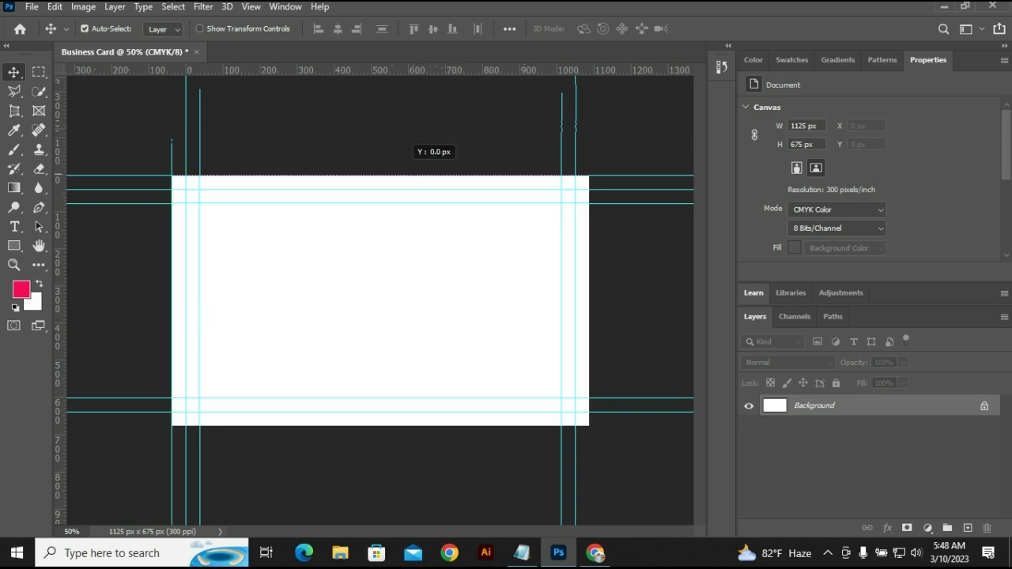
{"action": "left_click_drag", "start_coordinate": [439, 69], "coordinate": [439, 426]}
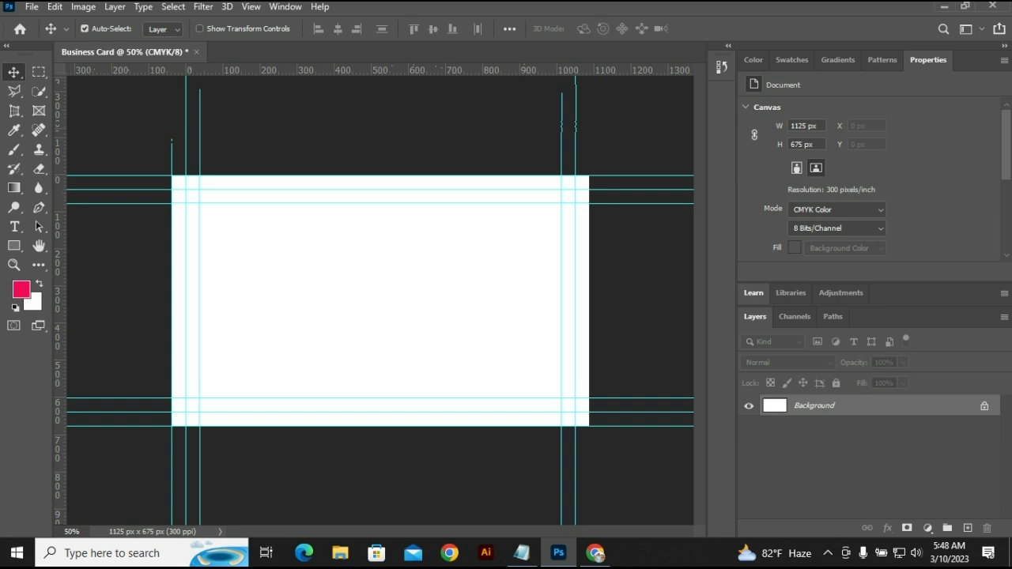
{"action": "left_click_drag", "start_coordinate": [59, 269], "coordinate": [590, 268]}
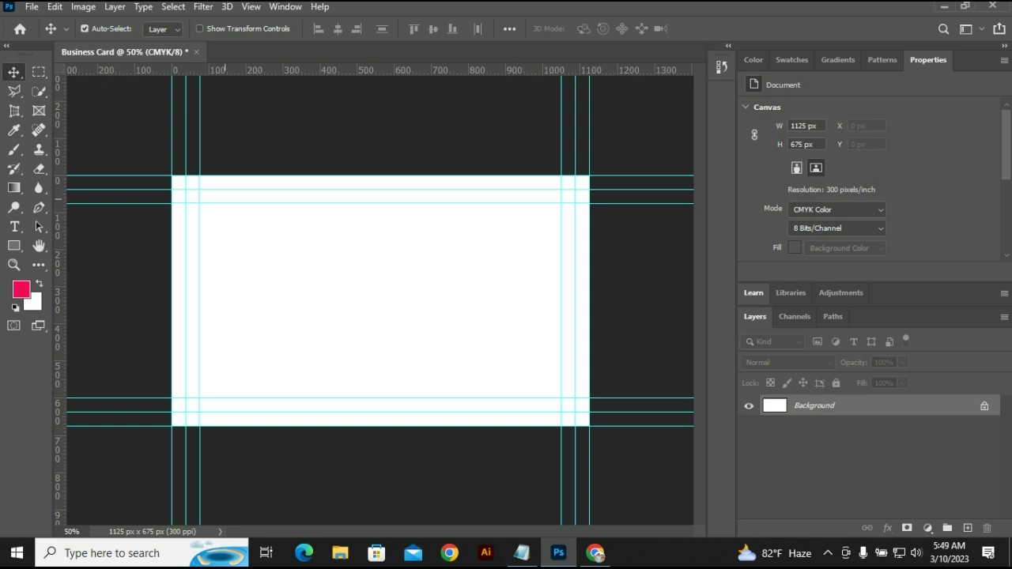
Draw a canvas-sized rectangle and give it a near-white #faf8f9 fill
{"action": "key", "text": "u"}
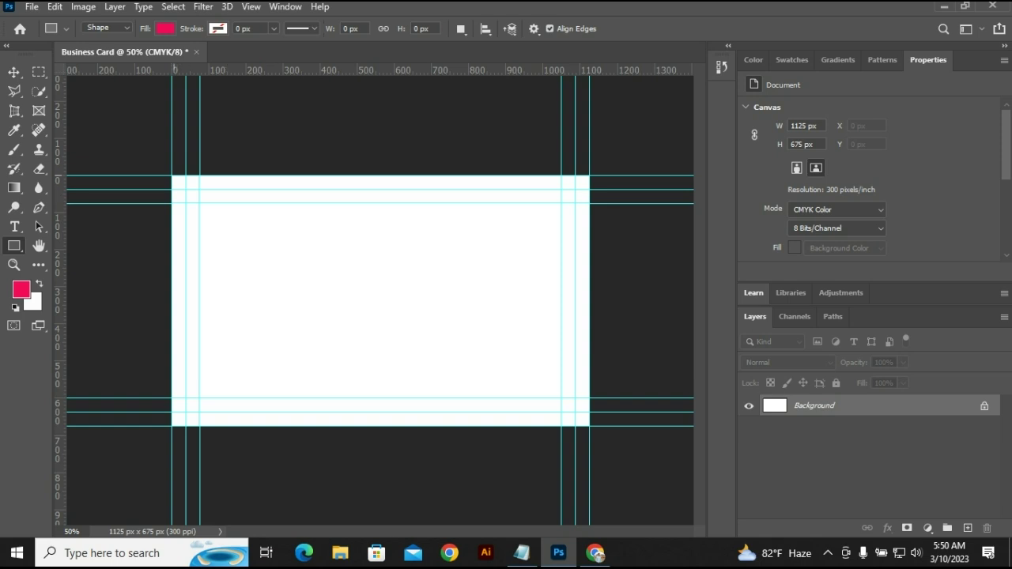
{"action": "mouse_move", "coordinate": [172, 176]}
{"action": "left_mouse_down"}
{"action": "mouse_move", "coordinate": [537, 426]}
{"action": "mouse_move", "coordinate": [590, 426]}
{"action": "left_mouse_up"}
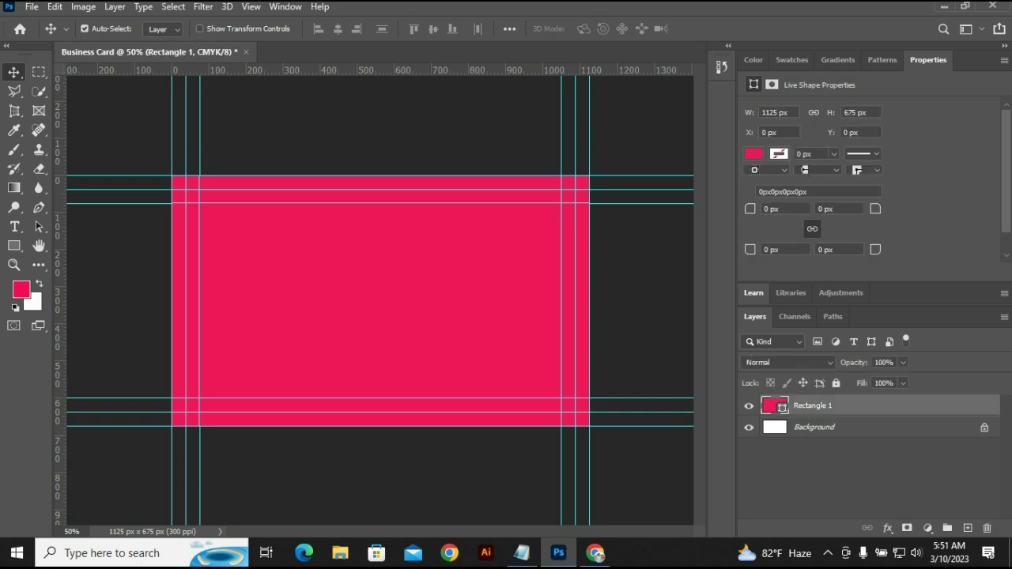
{"action": "double_click", "coordinate": [770, 406]}
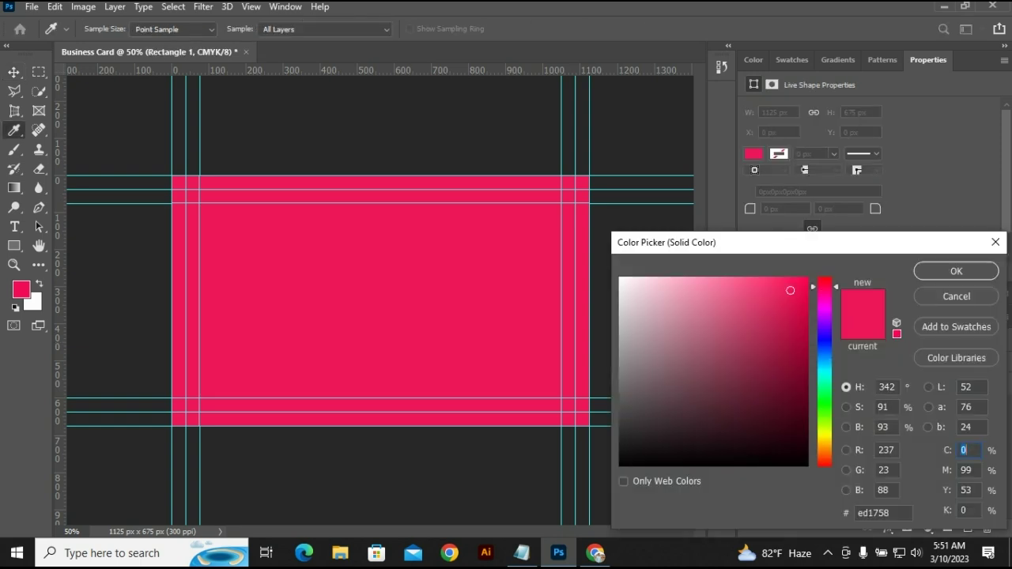
{"action": "left_click", "coordinate": [622, 280]}
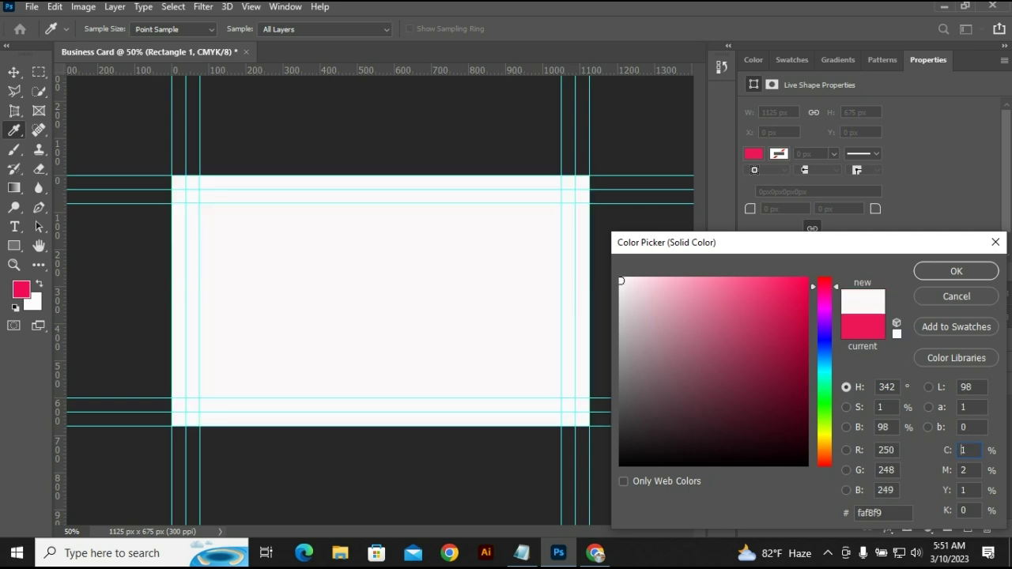
{"action": "left_click", "coordinate": [957, 270]}
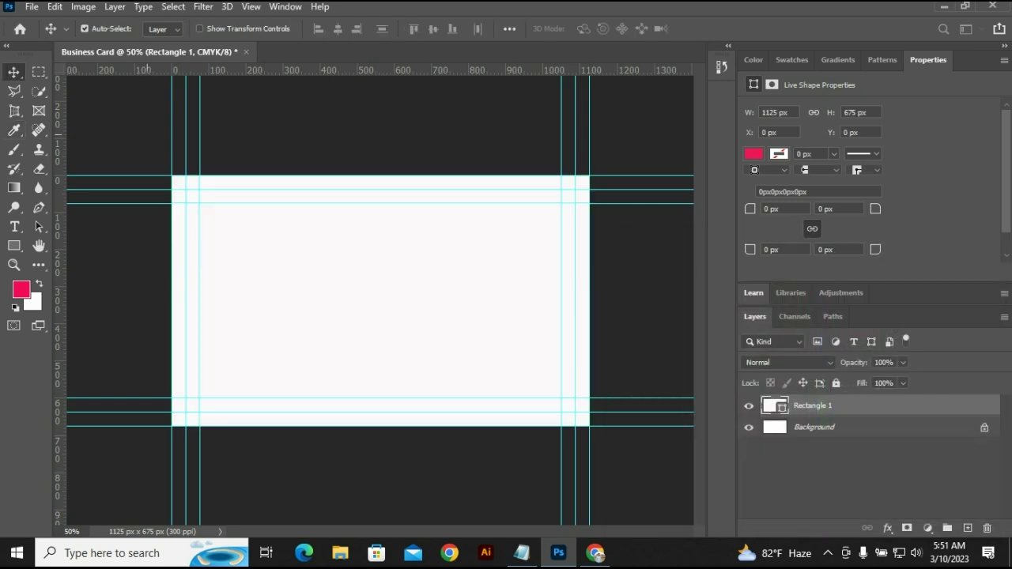
Draw a small 302 × 284 px rectangle in the card's top-left corner
{"action": "left_click", "coordinate": [118, 127]}
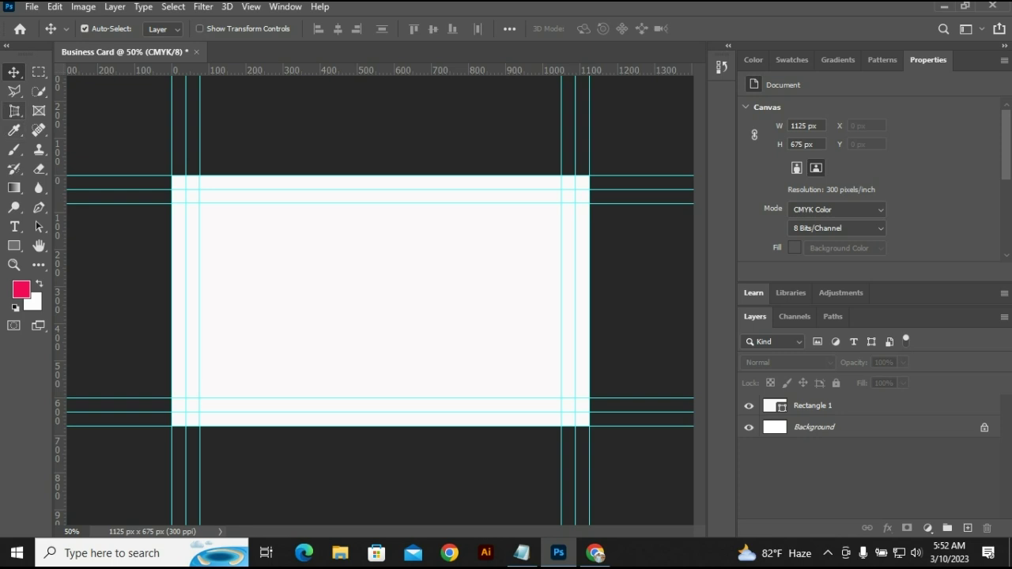
{"action": "left_click", "coordinate": [14, 245]}
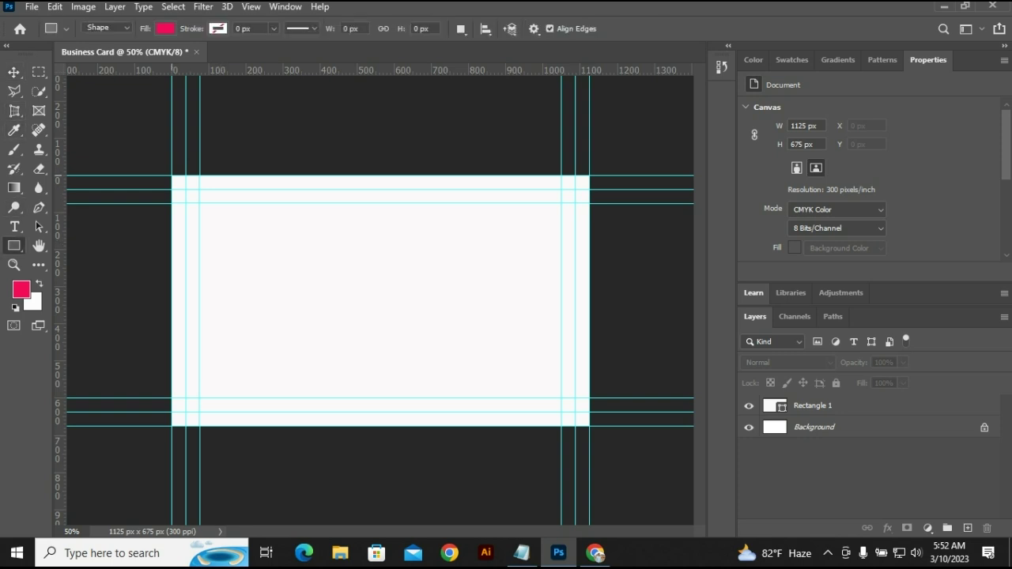
{"action": "left_click_drag", "start_coordinate": [172, 175], "coordinate": [284, 281]}
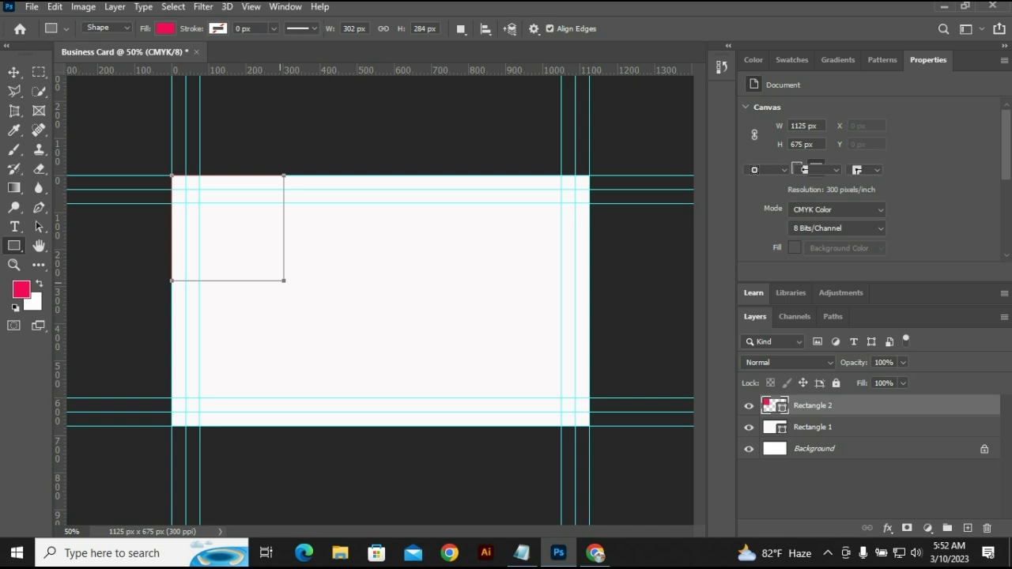
{"action": "left_click", "coordinate": [39, 227]}
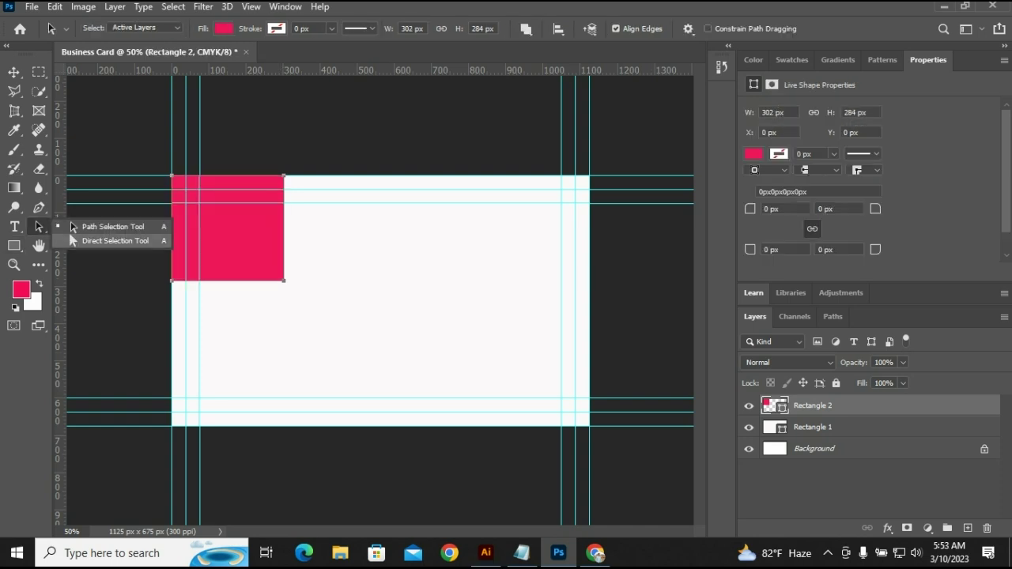
{"action": "left_click", "coordinate": [72, 241]}
{"action": "key", "text": "shift+a"}
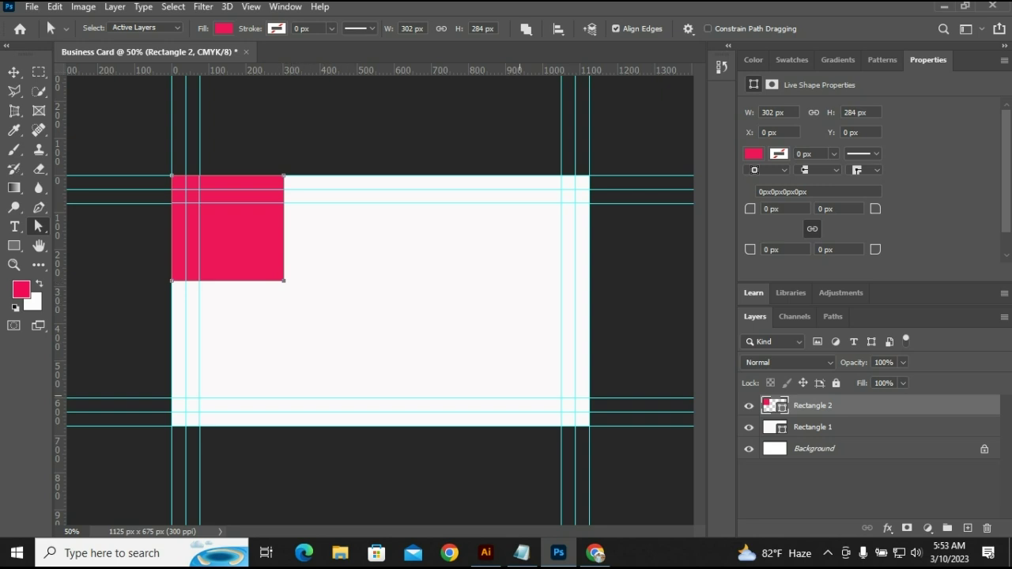
Delete the rectangle's bottom-right anchor to turn it into a corner triangle
{"action": "left_click", "coordinate": [284, 280]}
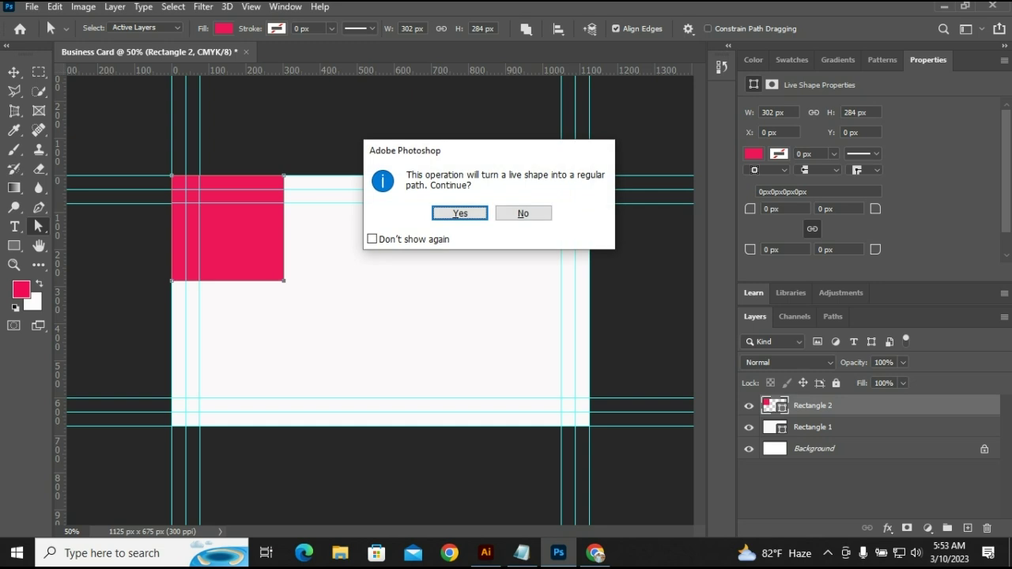
{"action": "left_click", "coordinate": [460, 213]}
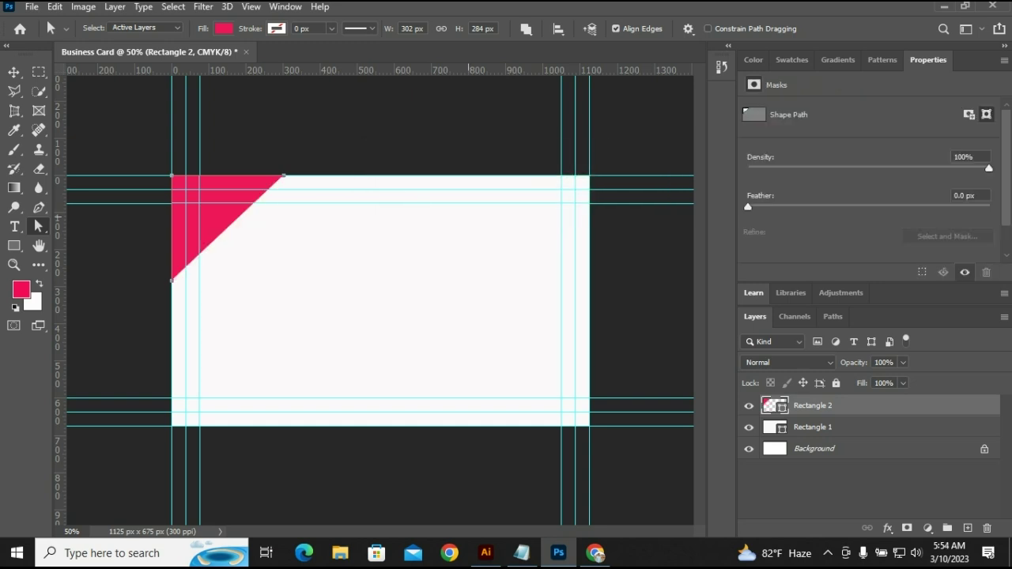
{"action": "key", "text": "v"}
{"action": "left_click", "coordinate": [870, 483]}
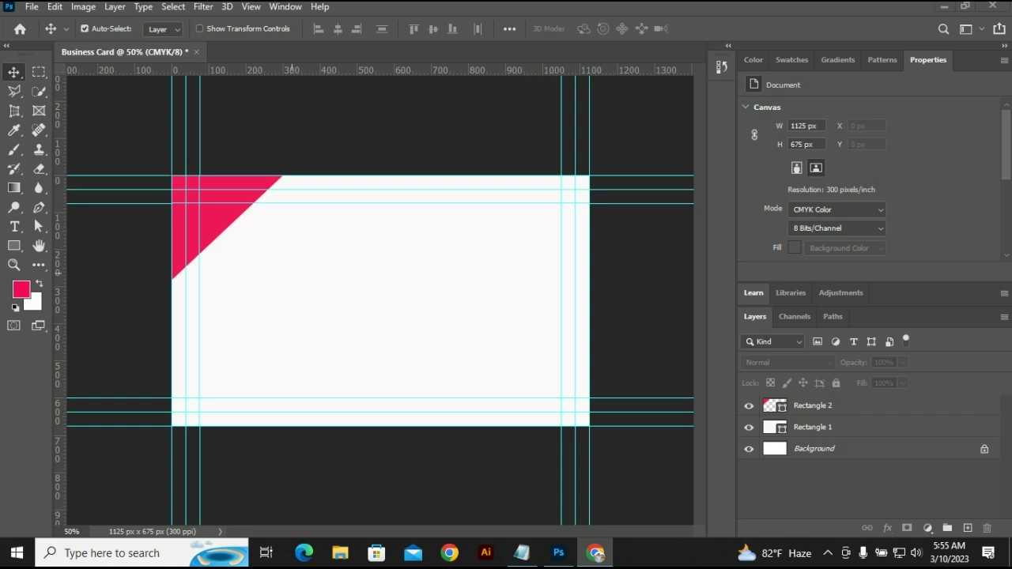
{"action": "left_click", "coordinate": [813, 405]}
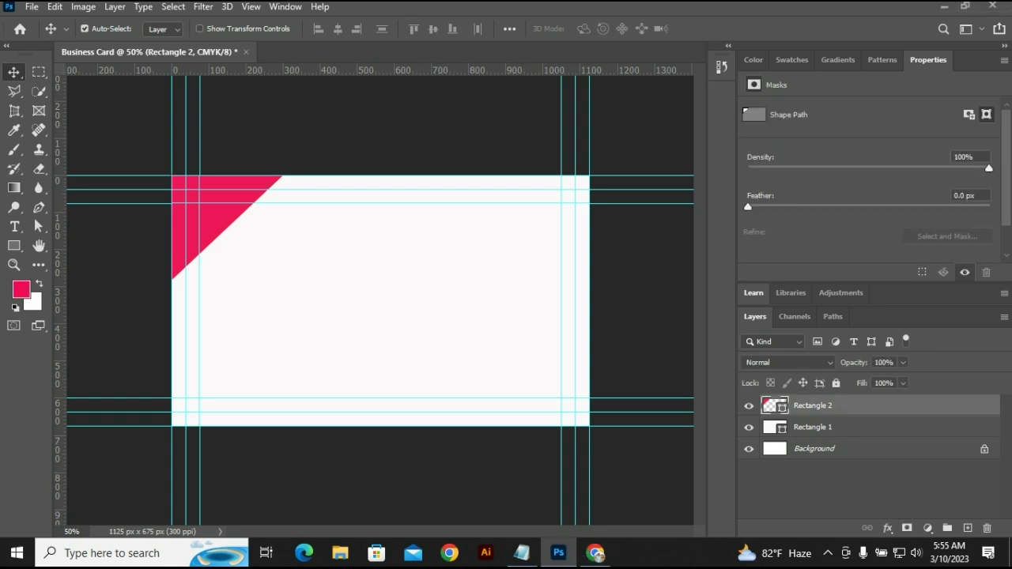
Open the triangle's fill colour and copy the code 0f2430 from Notepad
{"action": "double_click", "coordinate": [774, 405]}
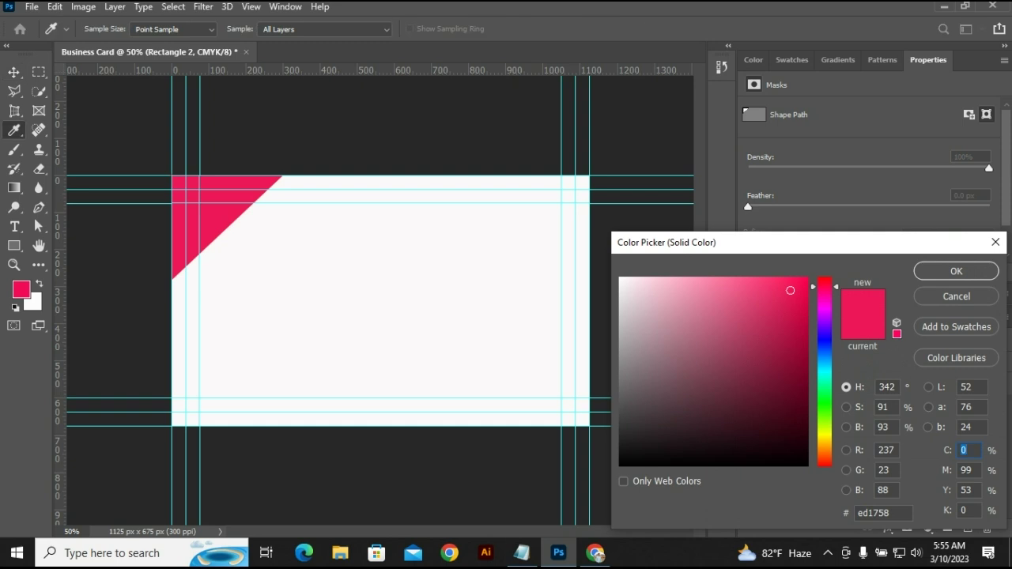
{"action": "left_click", "coordinate": [521, 553]}
{"action": "type", "text": "0072e1"}
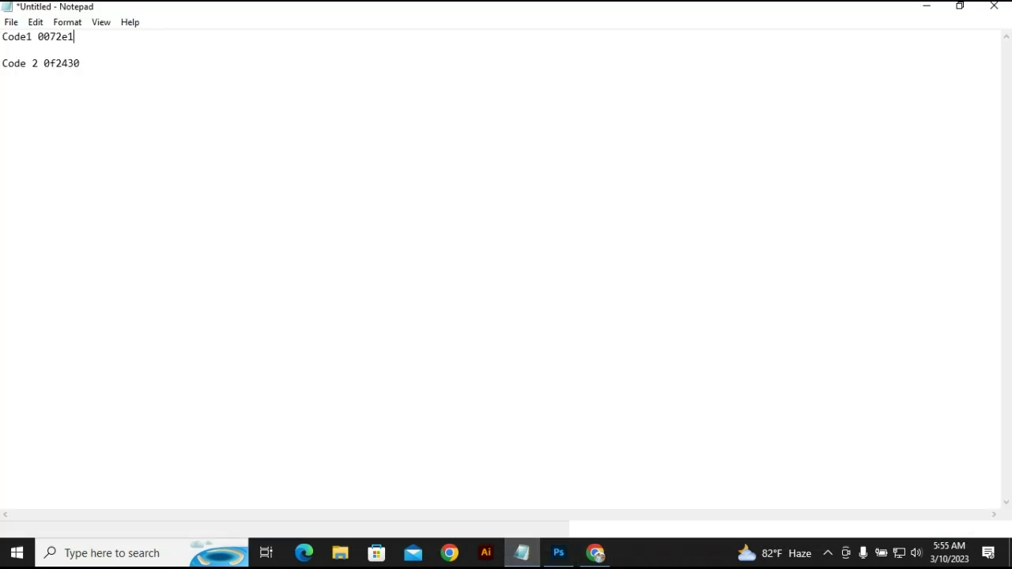
{"action": "double_click", "coordinate": [62, 64]}
{"action": "key", "text": "ctrl+c"}
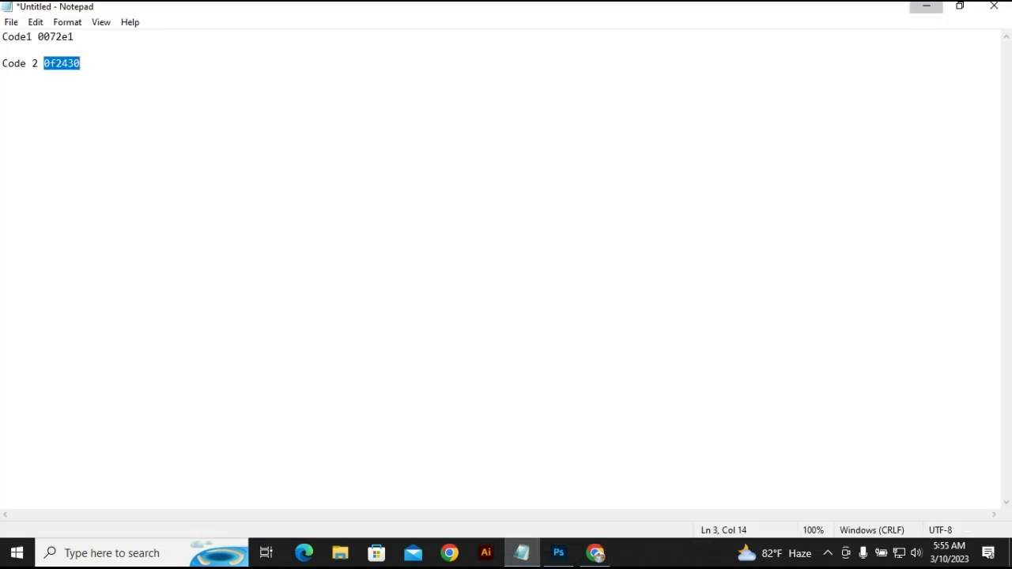
{"action": "left_click", "coordinate": [558, 553]}
Paste 0f2430 as the triangle's fill, making it dark navy
{"action": "key", "text": "ctrl+a"}
{"action": "key", "text": "ctrl+v"}
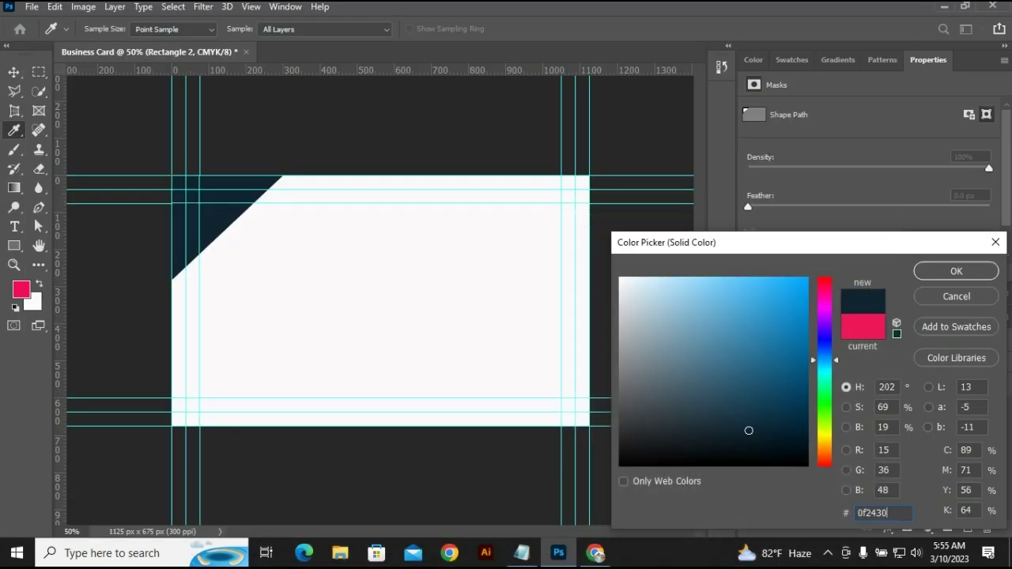
{"action": "key", "text": "Return"}
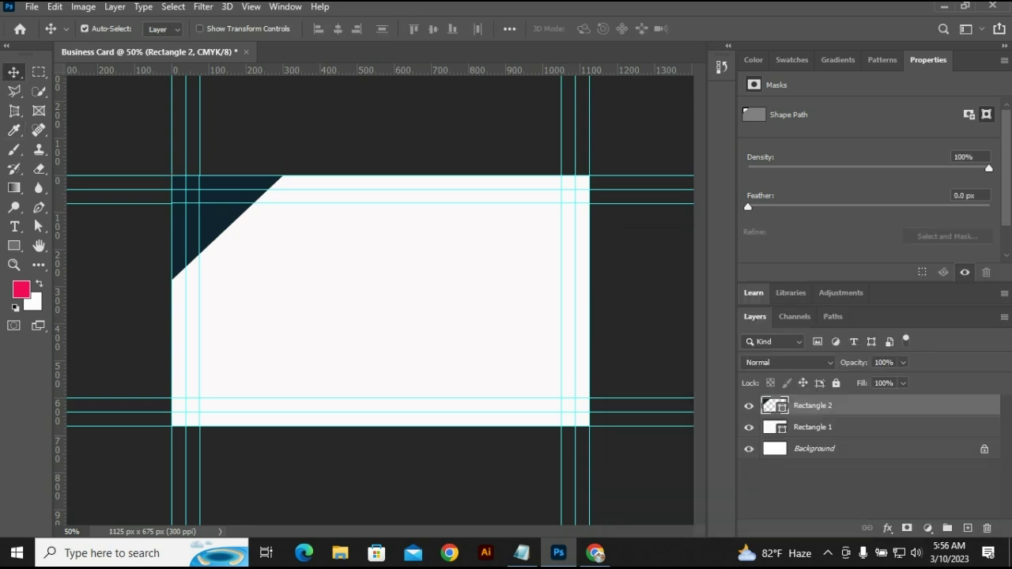
Duplicate the Rectangle 2 triangle layer and move the copy into the middle of the card
{"action": "left_click_drag", "start_coordinate": [775, 406], "coordinate": [776, 527]}
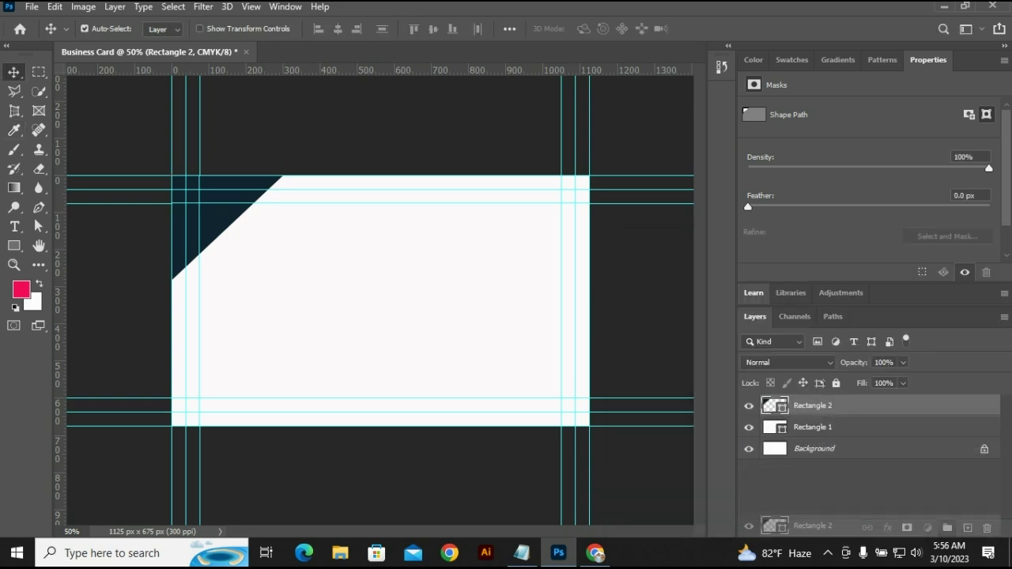
{"action": "left_click_drag", "start_coordinate": [776, 527], "coordinate": [968, 528]}
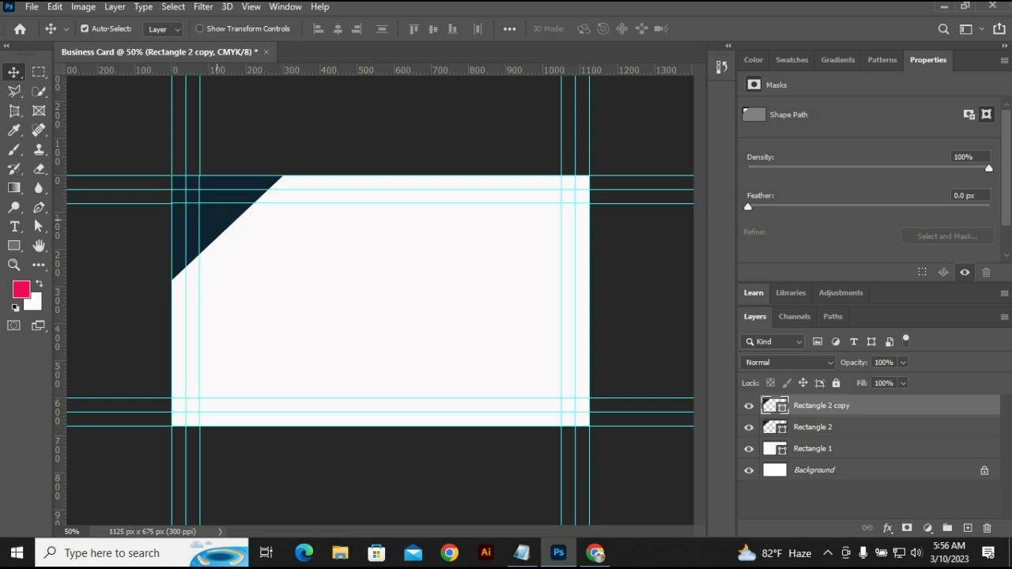
{"action": "left_click_drag", "start_coordinate": [223, 190], "coordinate": [274, 251]}
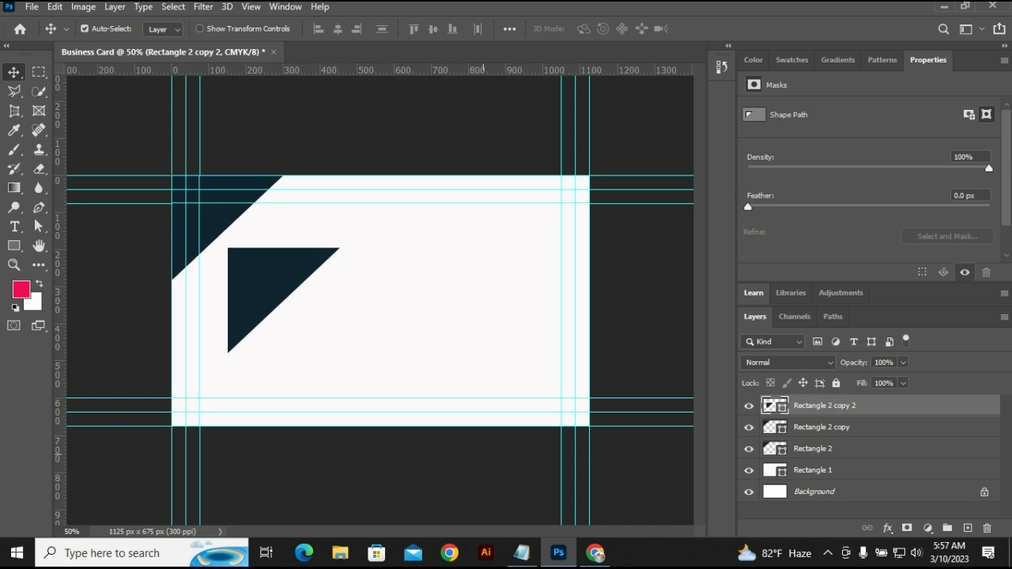
{"action": "left_click_drag", "start_coordinate": [273, 251], "coordinate": [329, 284]}
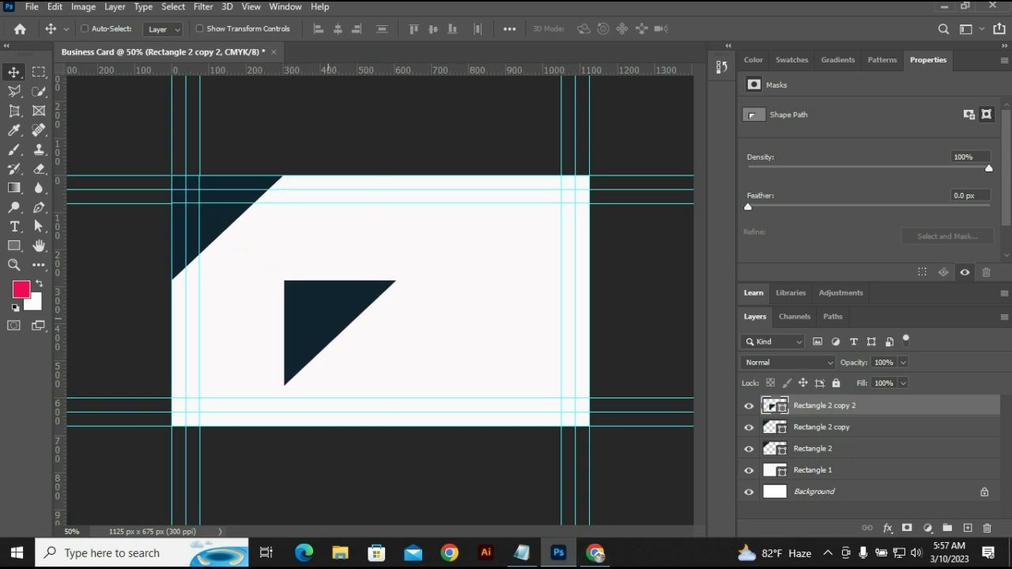
Flip the copied navy triangle horizontally and vertically and move it into the card's bottom-right corner
{"action": "key", "text": "ctrl+t"}
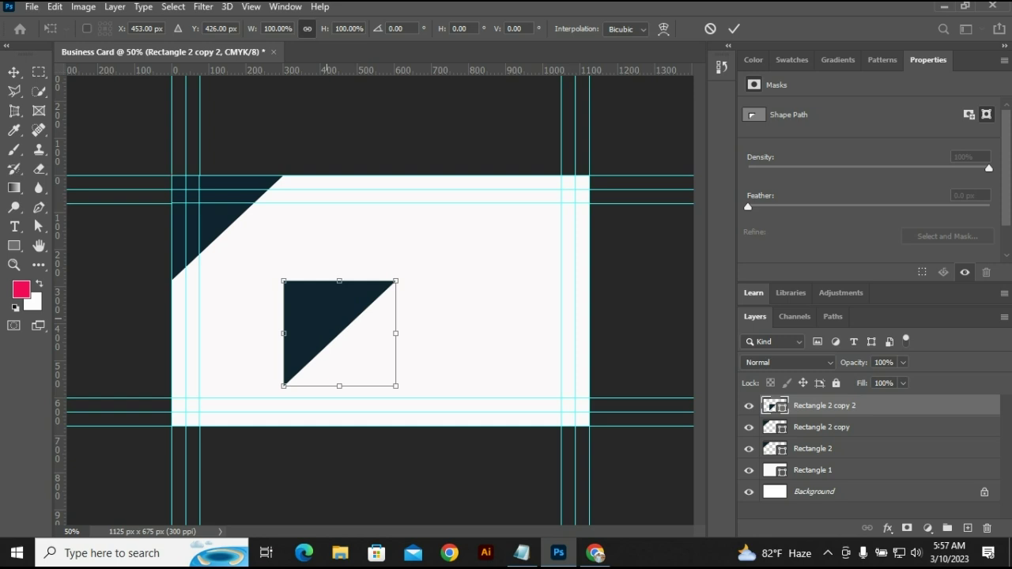
{"action": "right_click", "coordinate": [326, 46]}
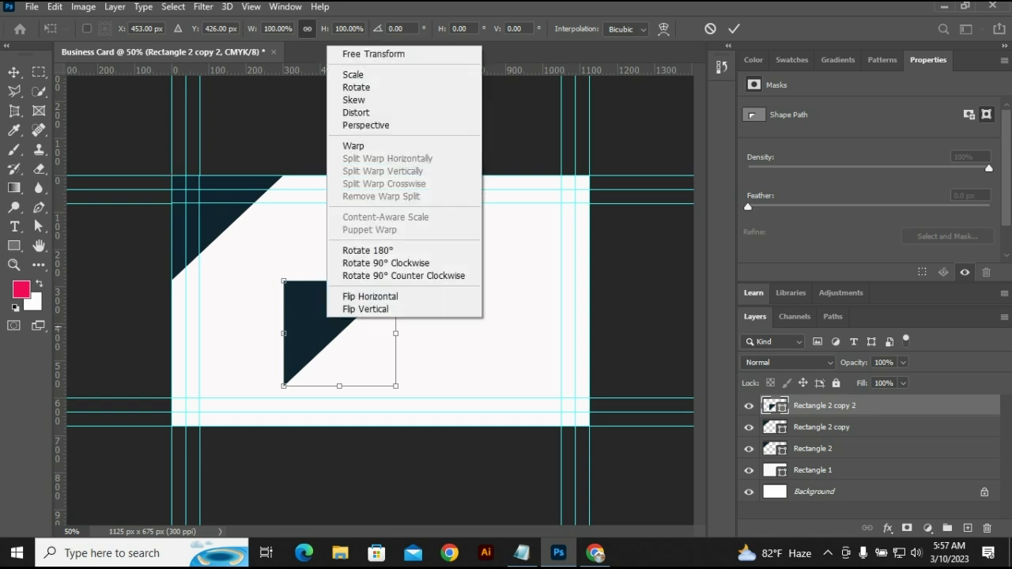
{"action": "left_click", "coordinate": [370, 296]}
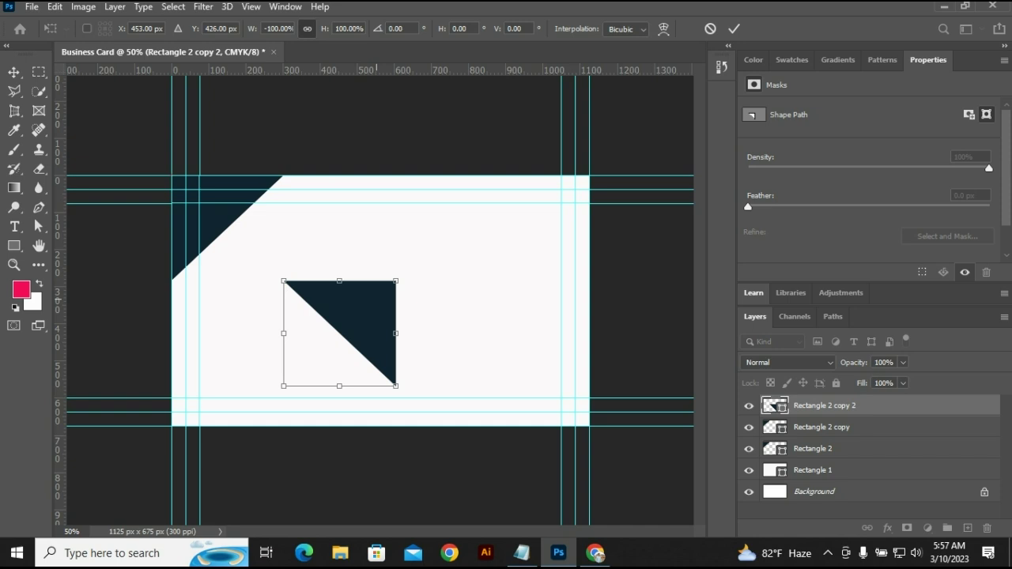
{"action": "right_click", "coordinate": [377, 30]}
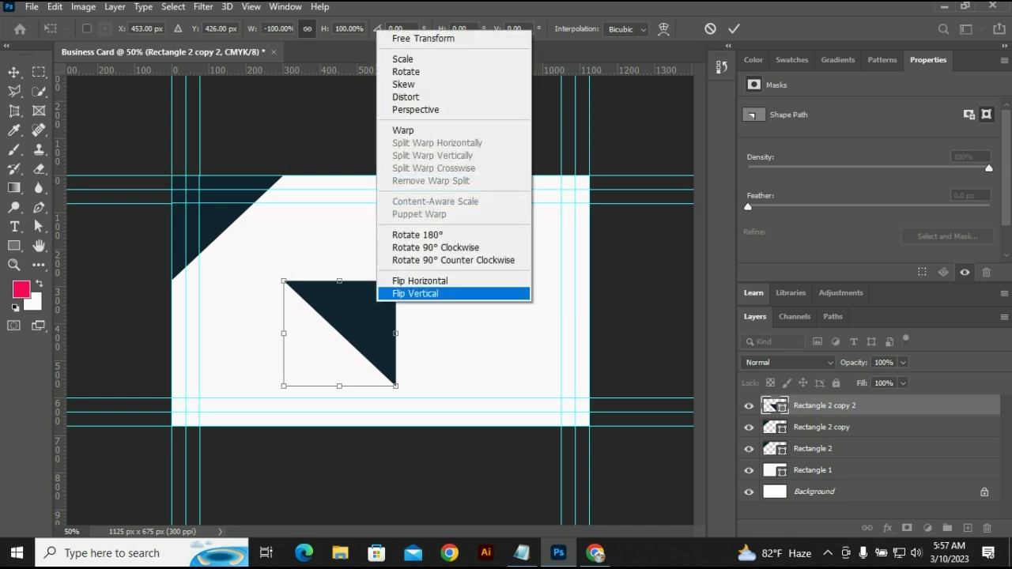
{"action": "left_click", "coordinate": [427, 294]}
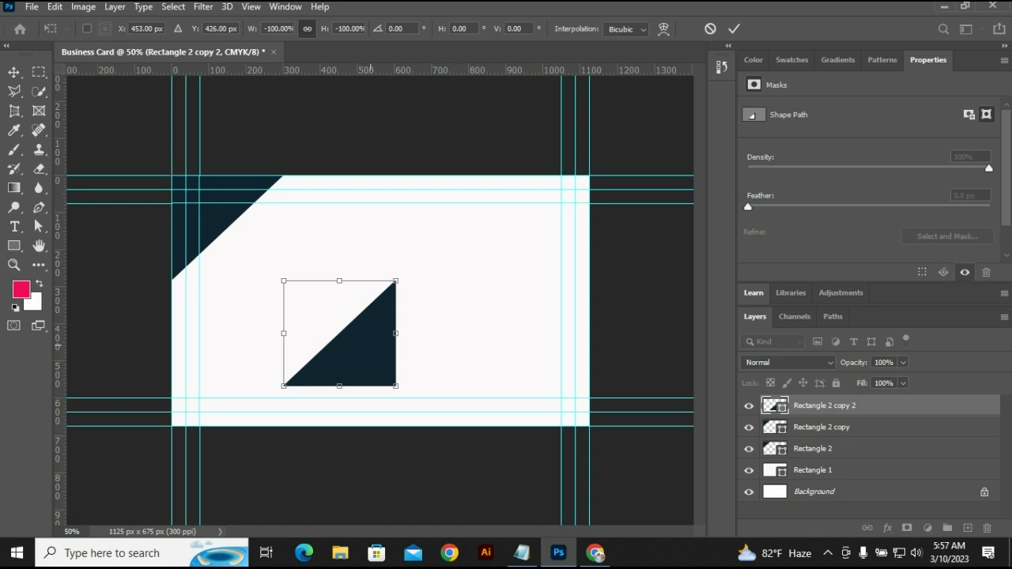
{"action": "left_click_drag", "start_coordinate": [370, 346], "coordinate": [562, 386]}
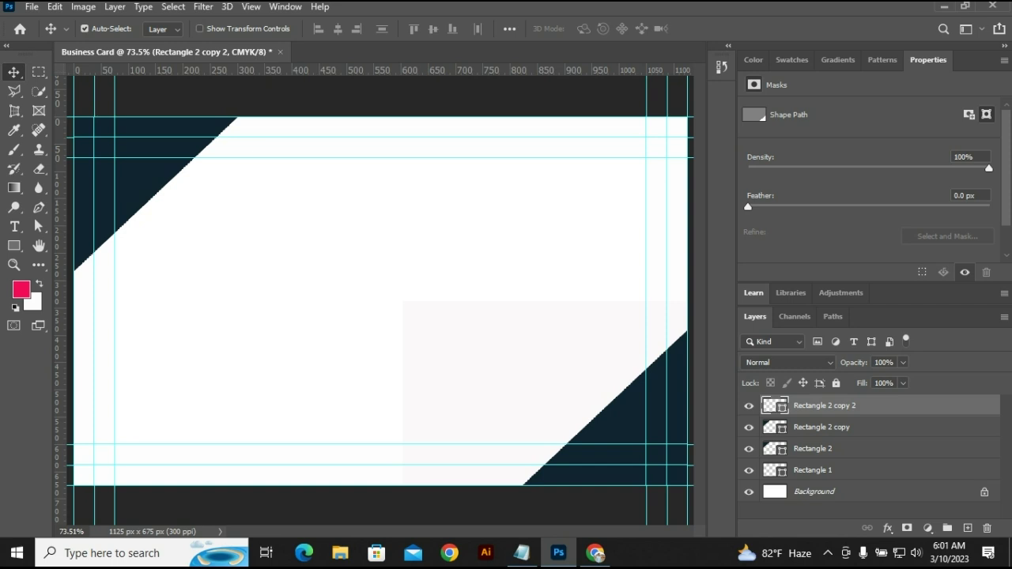
Duplicate the bottom-right triangle layer and enlarge Rectangle 2 copy 2 up and to the left
{"action": "key", "text": "ctrl+j"}
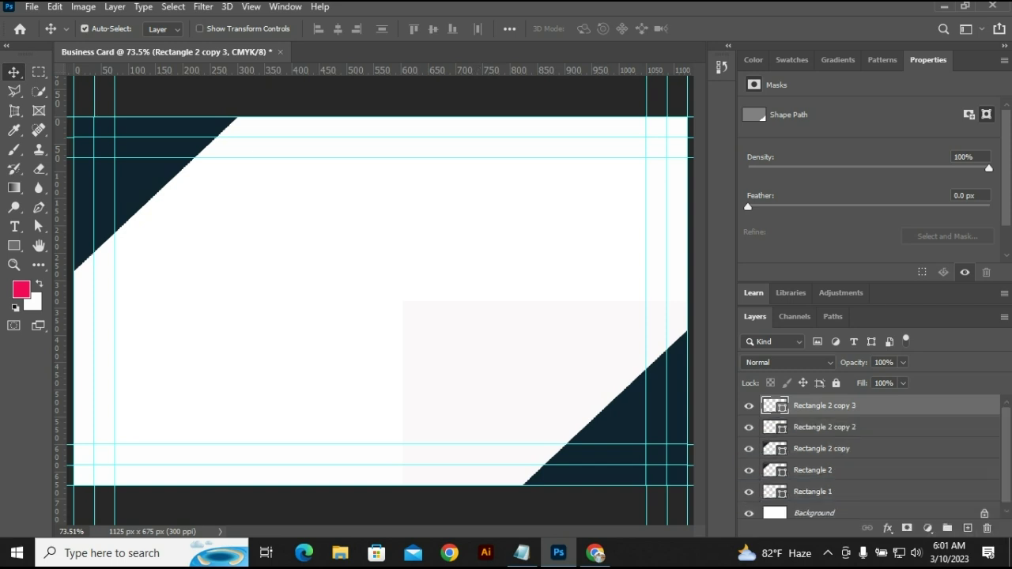
{"action": "key", "text": "alt+bracketleft"}
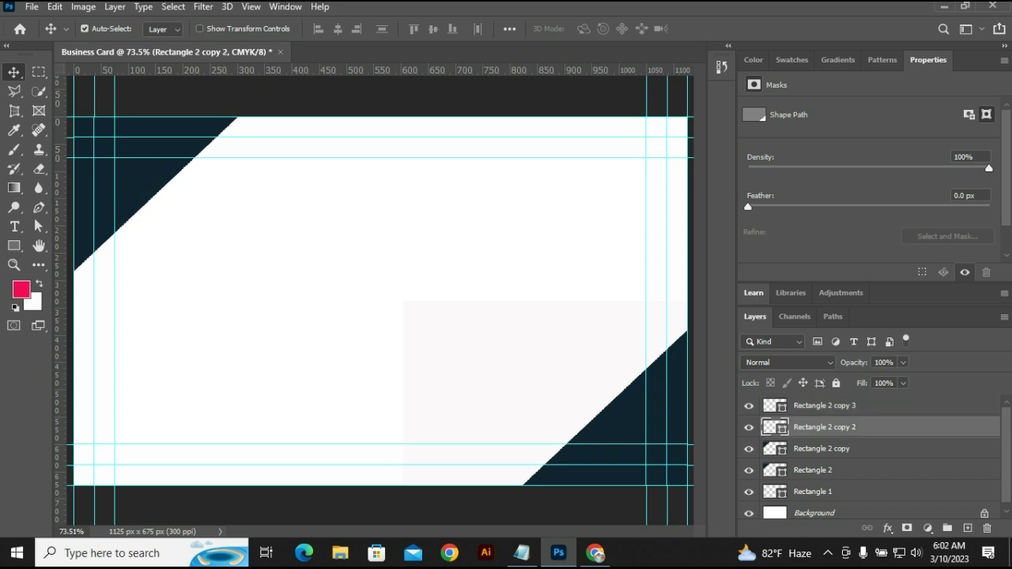
{"action": "key", "text": "ctrl+t"}
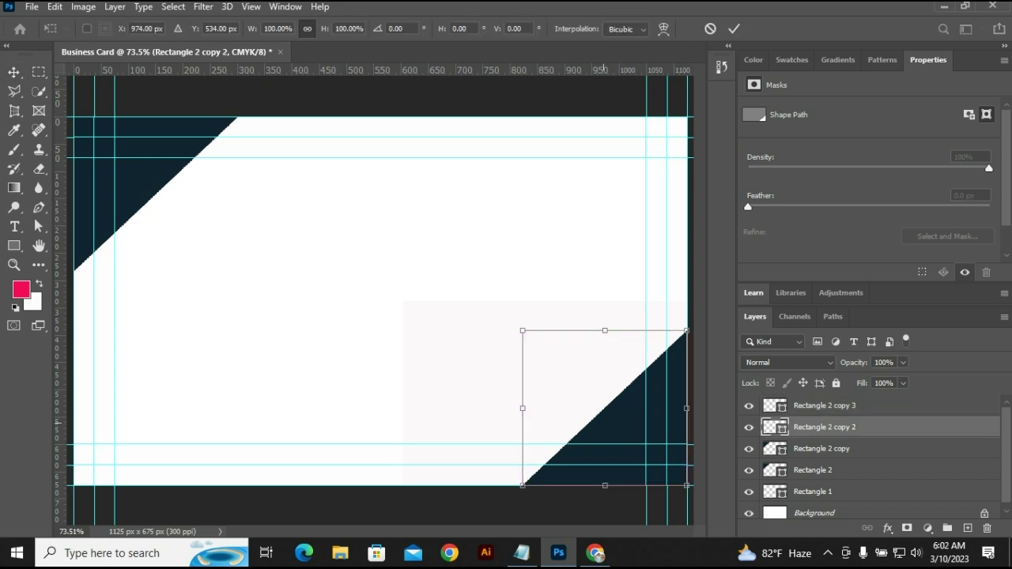
{"action": "left_click_drag", "start_coordinate": [523, 330], "coordinate": [429, 241]}
{"action": "key", "text": "Return"}
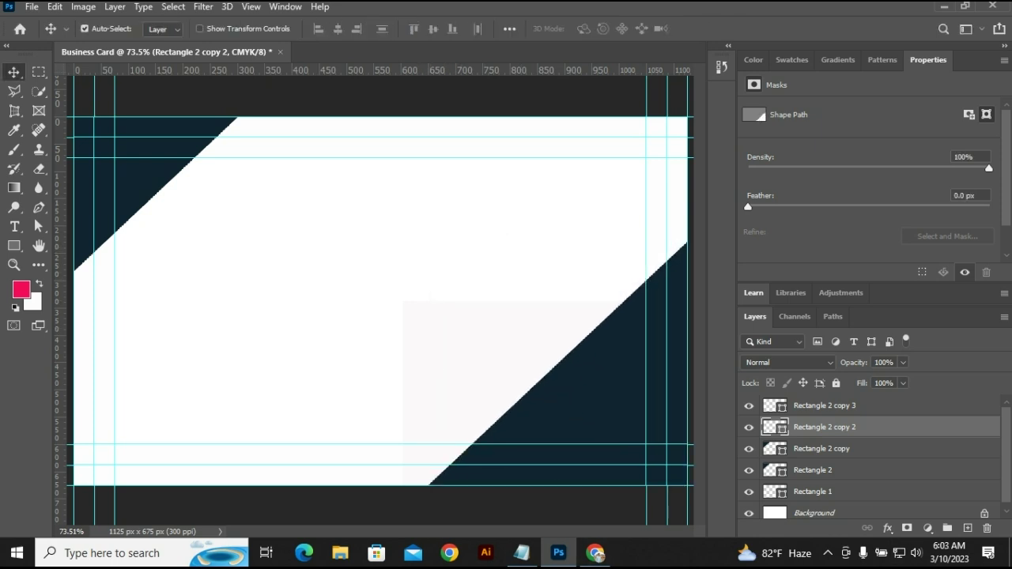
Open Rectangle 2 copy 3's fill colour and copy the code 0072e1 from Notepad
{"action": "double_click", "coordinate": [825, 405]}
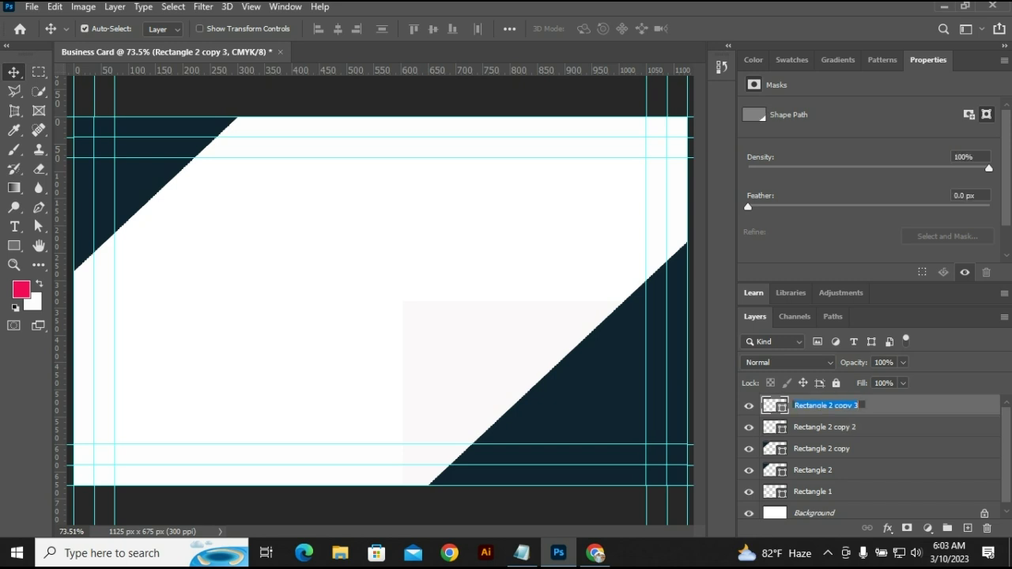
{"action": "double_click", "coordinate": [775, 405]}
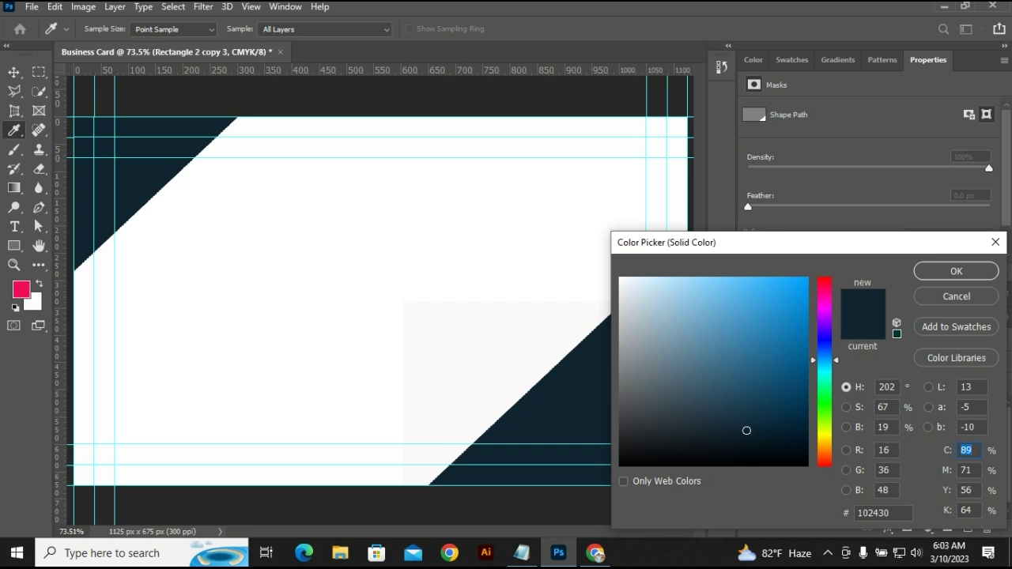
{"action": "left_click", "coordinate": [521, 553]}
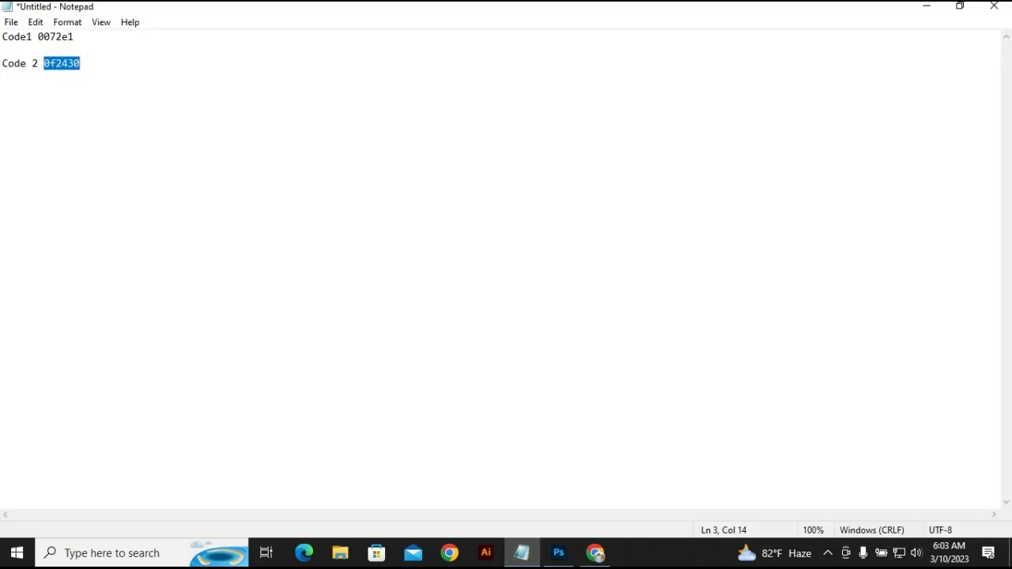
{"action": "double_click", "coordinate": [56, 37]}
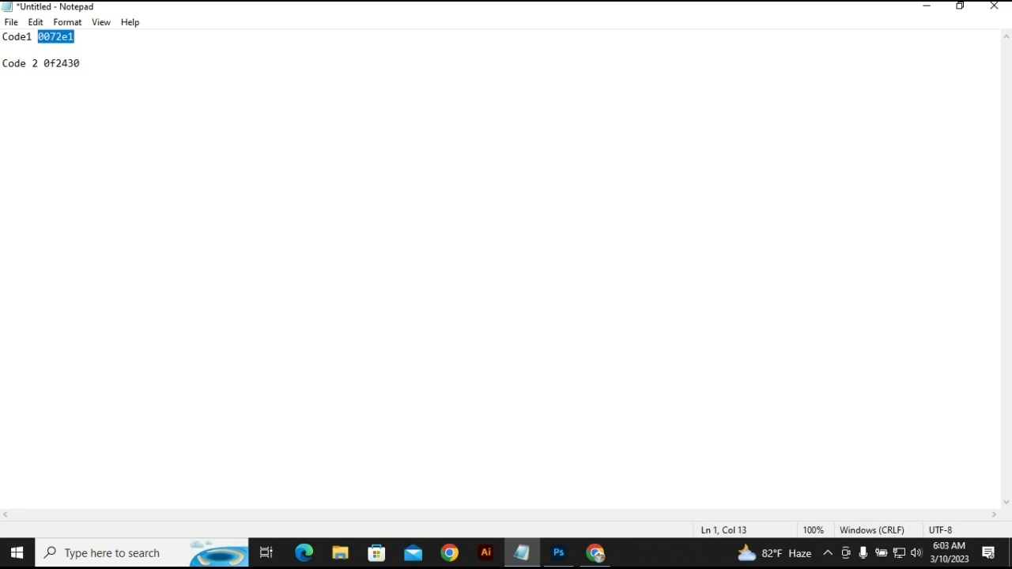
{"action": "left_click", "coordinate": [927, 5]}
Replace the hex value with the pasted 0072e1 and confirm the bright blue fill
{"action": "key", "text": "ctrl+a"}
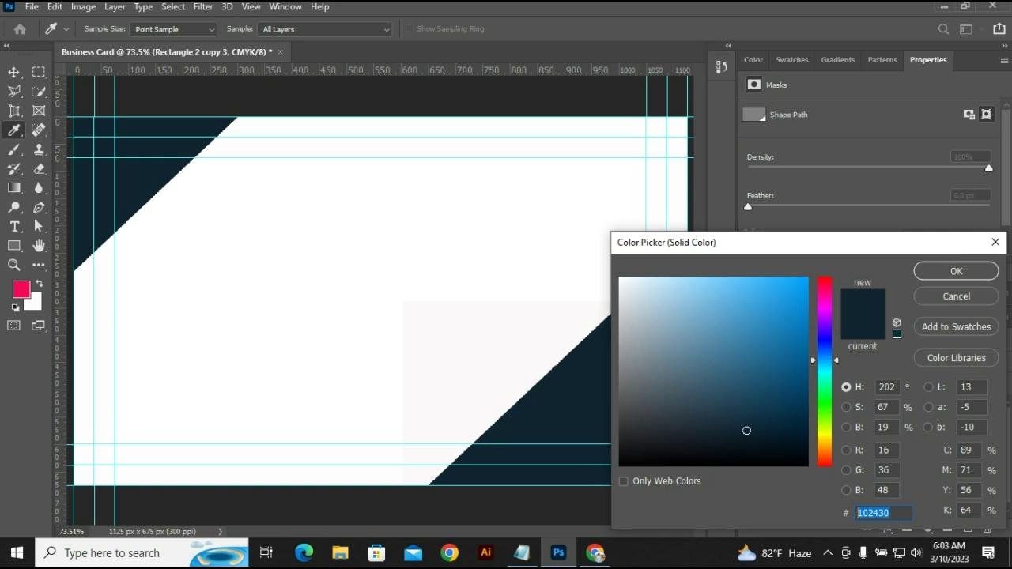
{"action": "type", "text": "0072e1"}
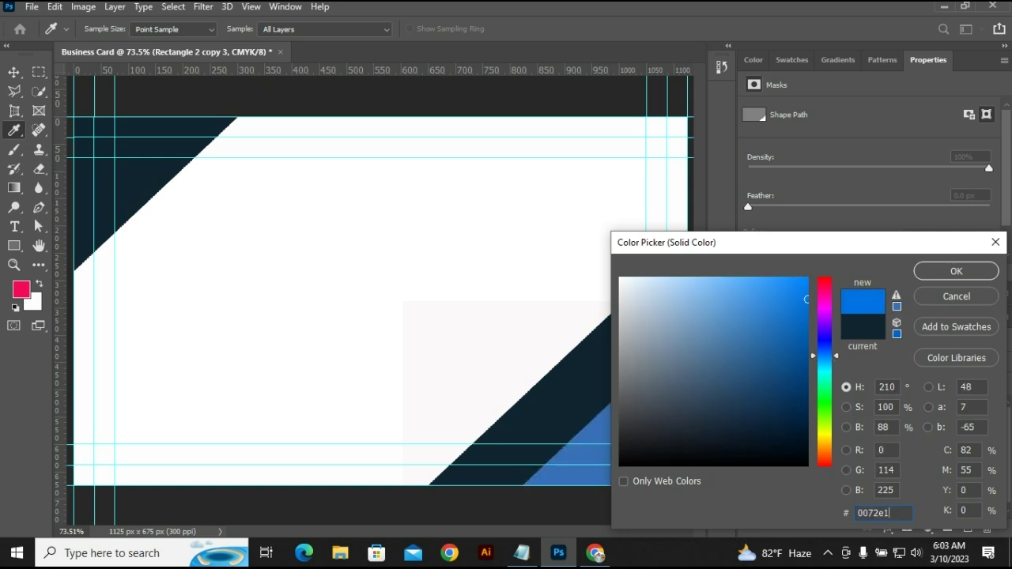
{"action": "left_click", "coordinate": [956, 271]}
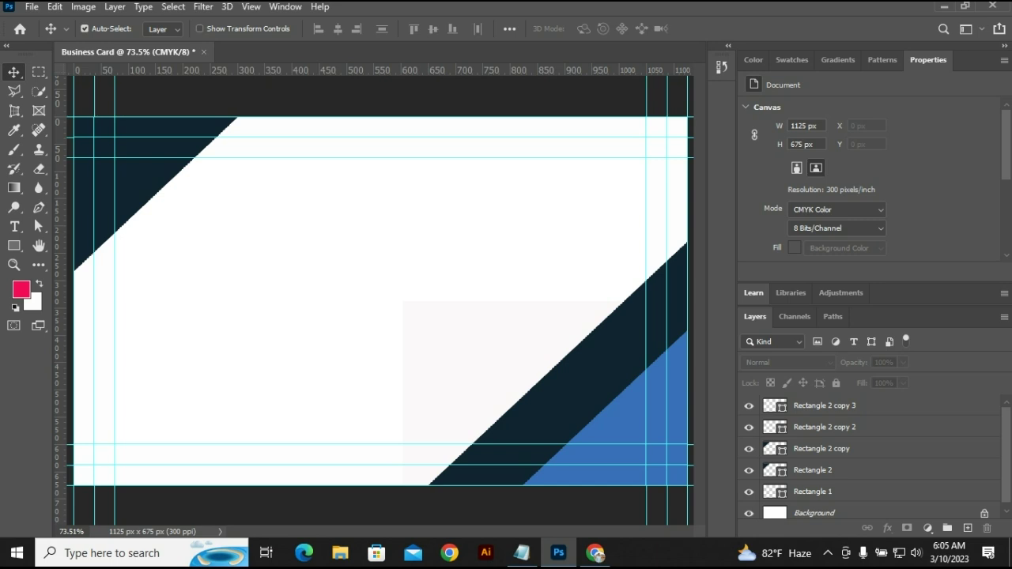
Recolour Rectangle 2 copy 2 from navy to a deeper mid blue (095197), starting from 0072e1
{"action": "left_click", "coordinate": [825, 427]}
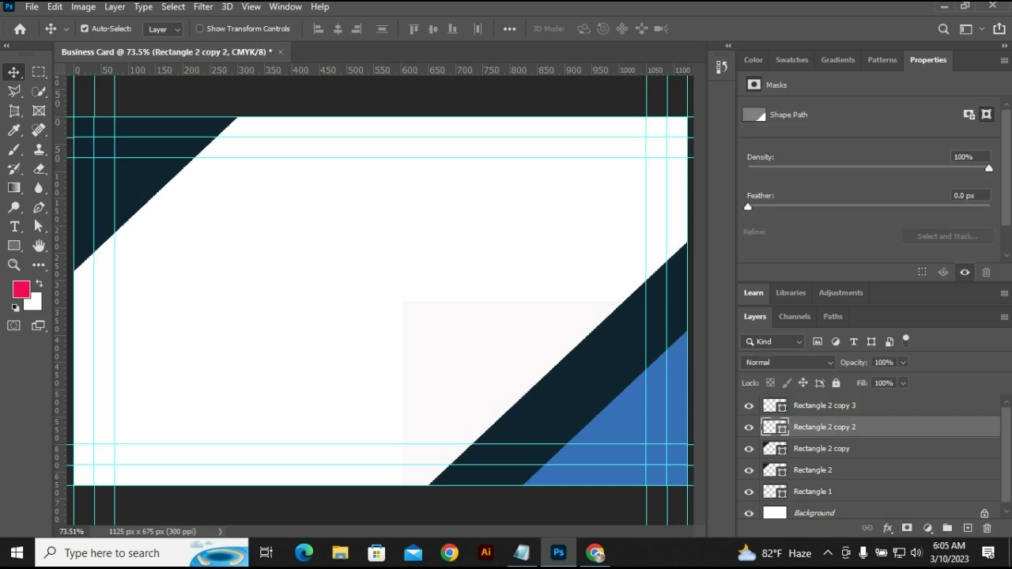
{"action": "double_click", "coordinate": [775, 427]}
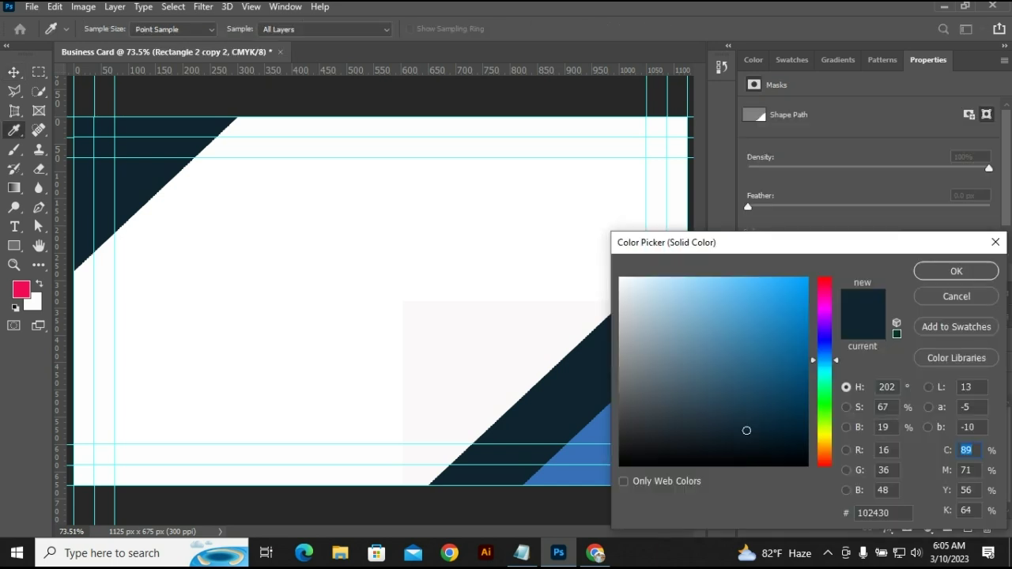
{"action": "key", "text": "Tab"}
{"action": "type", "text": "0072e1"}
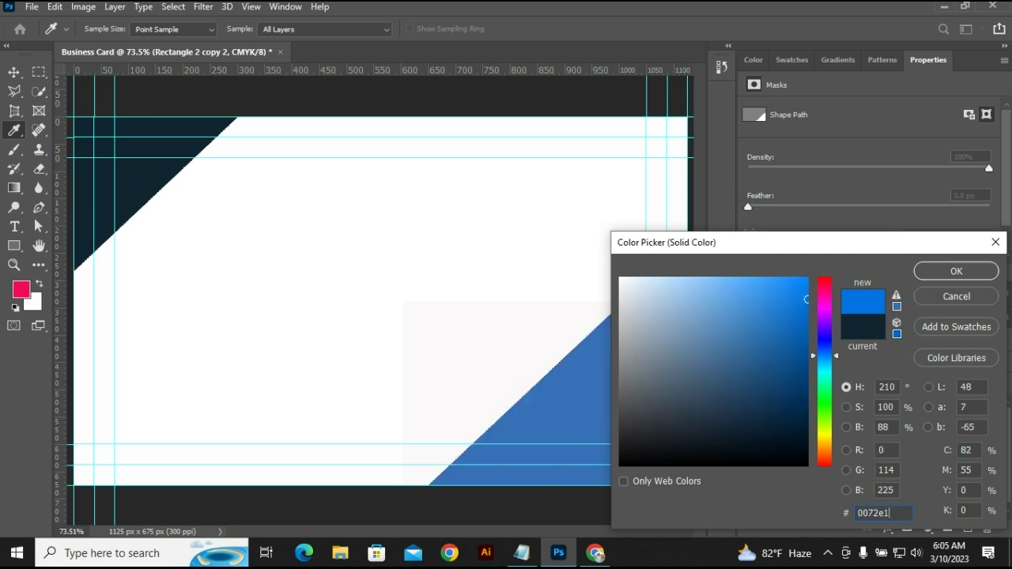
{"action": "left_click", "coordinate": [786, 346]}
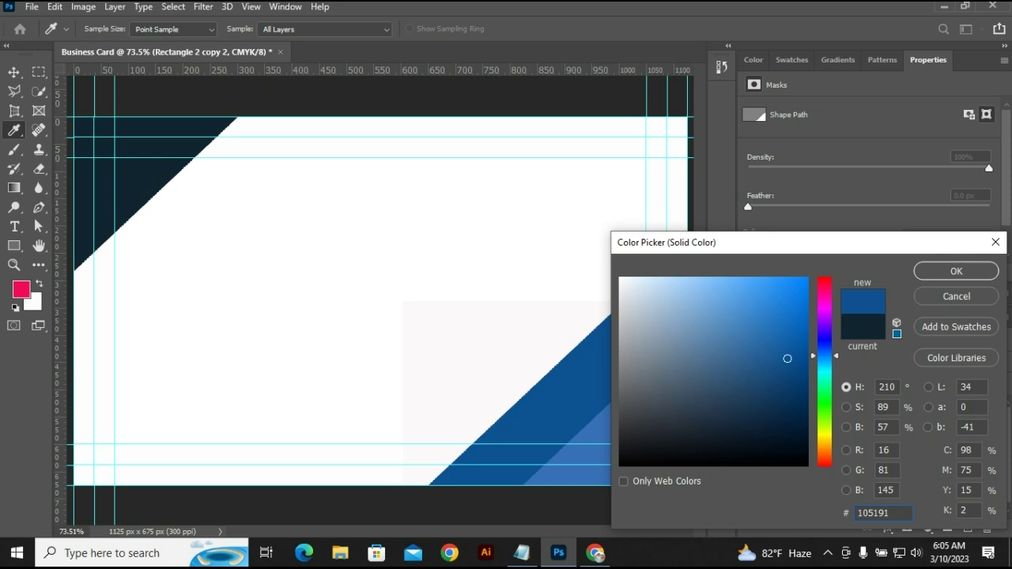
{"action": "mouse_move", "coordinate": [785, 346]}
{"action": "left_mouse_down"}
{"action": "mouse_move", "coordinate": [795, 366]}
{"action": "mouse_move", "coordinate": [797, 354]}
{"action": "left_mouse_up"}
{"action": "left_click", "coordinate": [956, 270]}
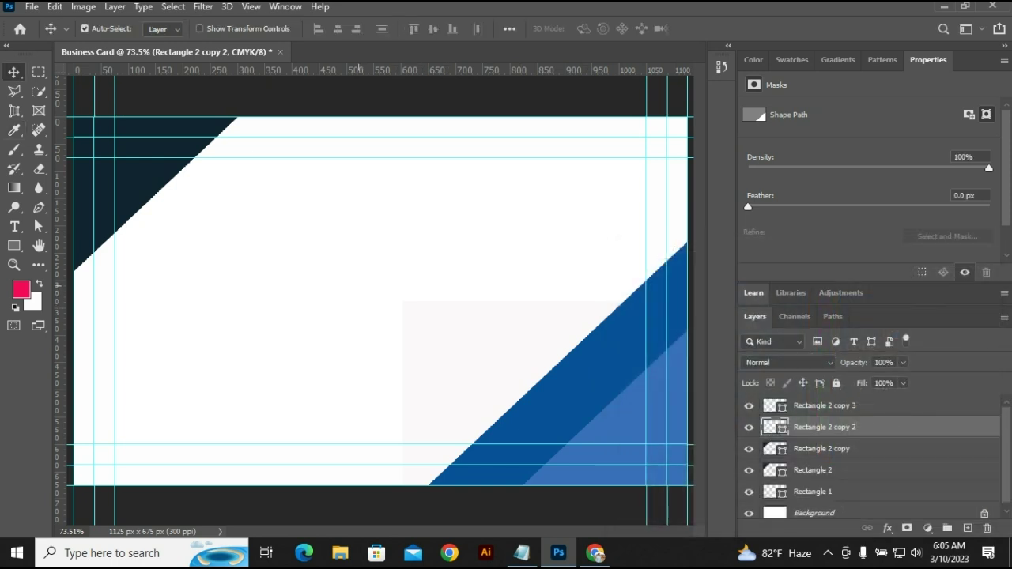
{"action": "left_click", "coordinate": [69, 507]}
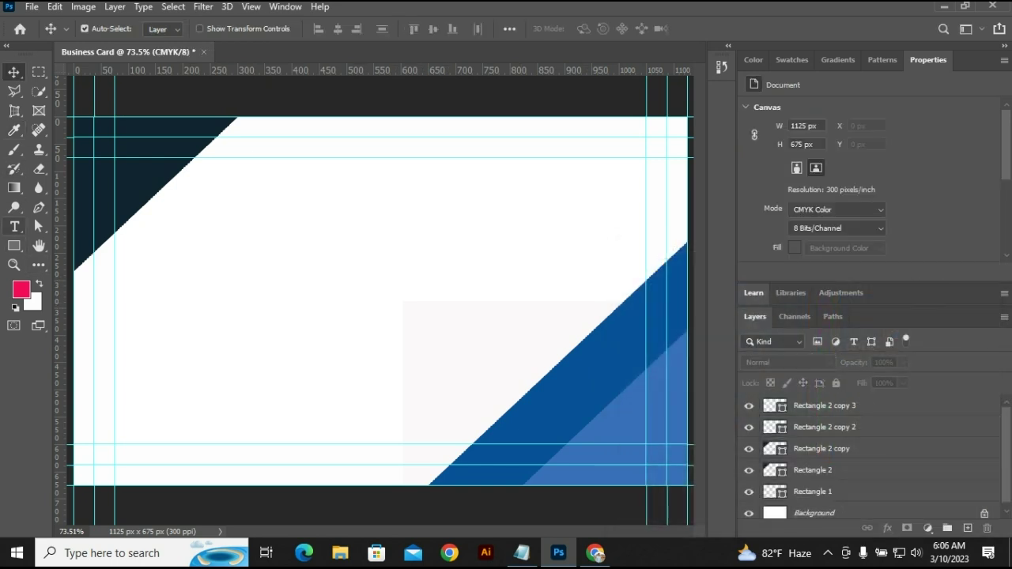
Draw a long, thin pink rounded bar across the middle of the card
{"action": "left_click", "coordinate": [14, 246]}
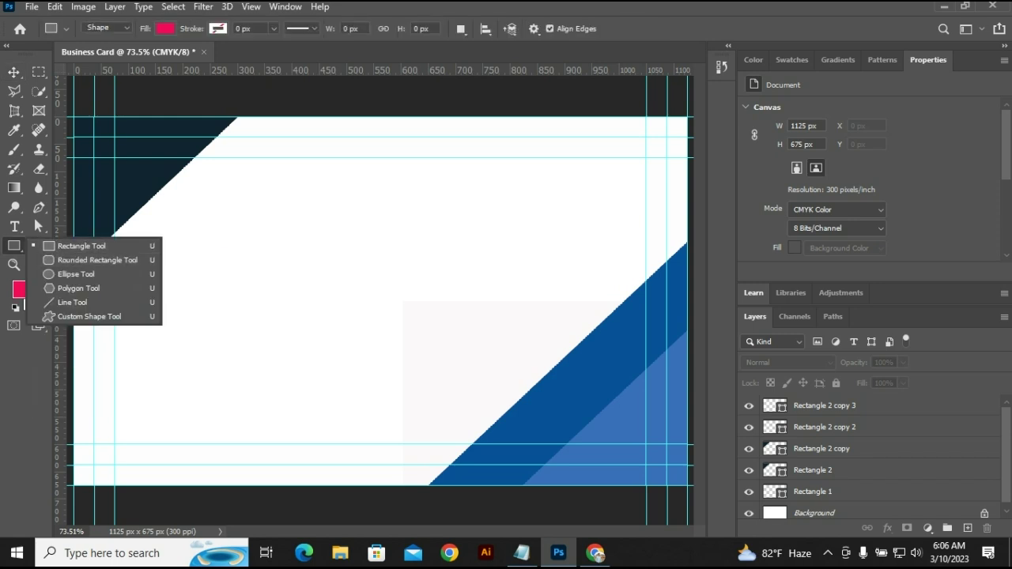
{"action": "key", "text": "Escape"}
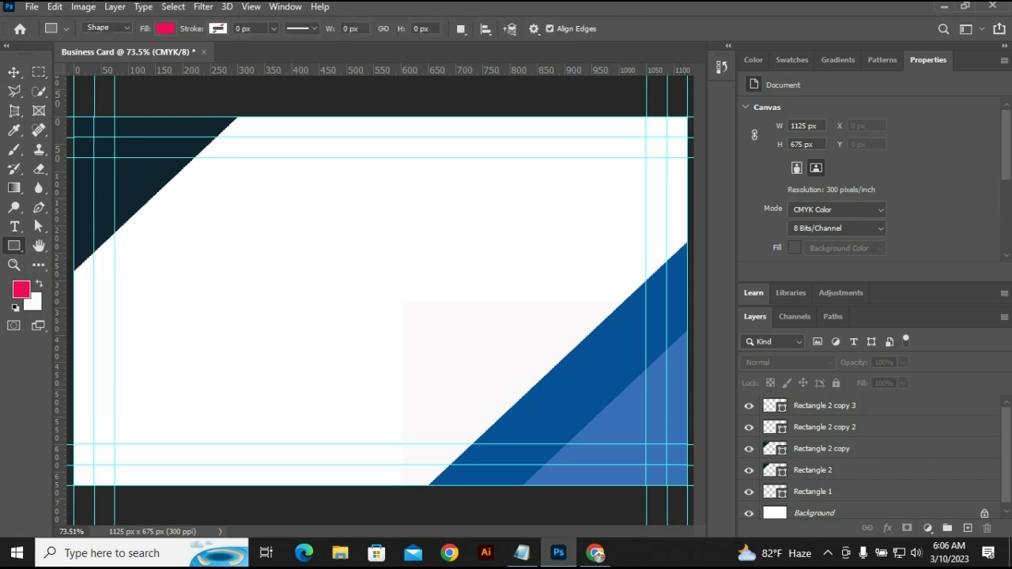
{"action": "mouse_move", "coordinate": [168, 277]}
{"action": "left_mouse_down"}
{"action": "mouse_move", "coordinate": [406, 292]}
{"action": "mouse_move", "coordinate": [452, 284]}
{"action": "left_mouse_up"}
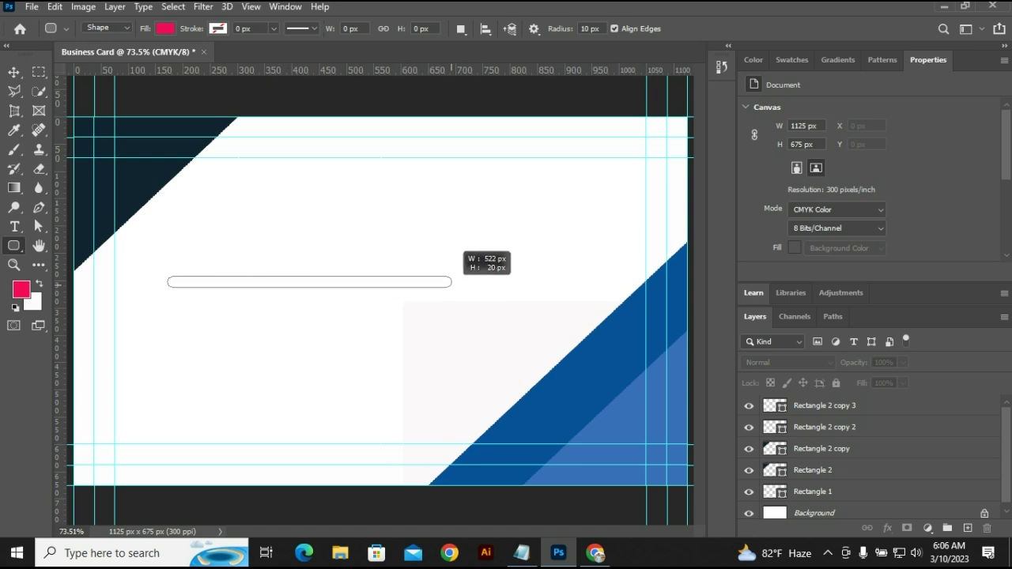
{"action": "left_click_drag", "start_coordinate": [451, 286], "coordinate": [452, 286]}
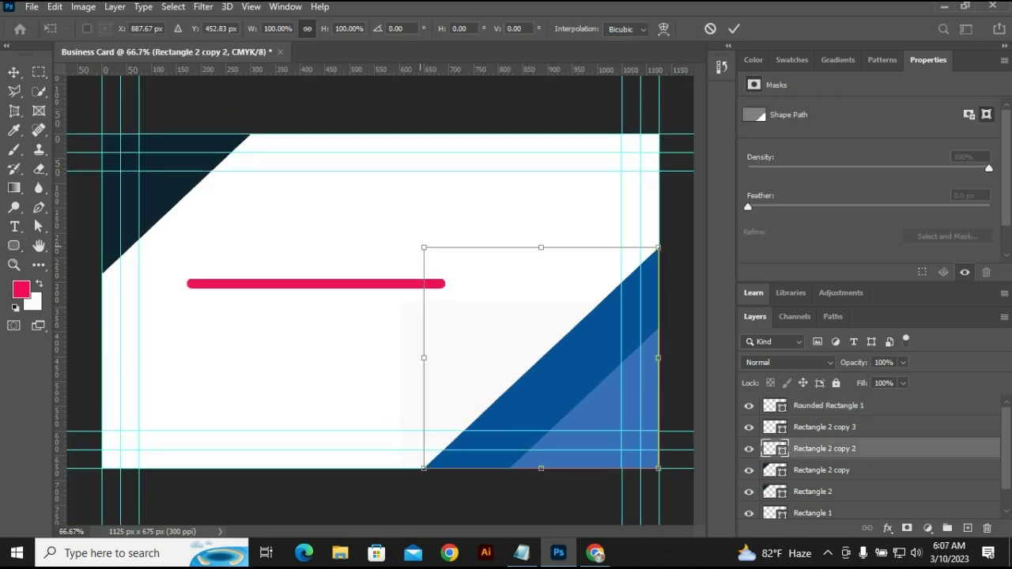
Enlarge the mid-blue bottom-right triangle toward the upper left and apply the new size
{"action": "left_click_drag", "start_coordinate": [424, 247], "coordinate": [322, 150]}
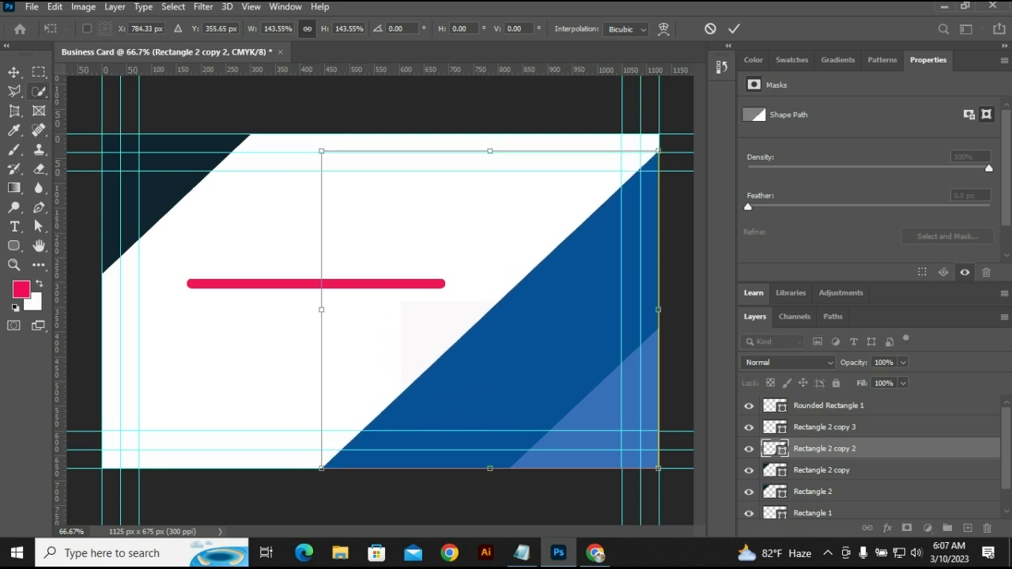
{"action": "key", "text": "Return"}
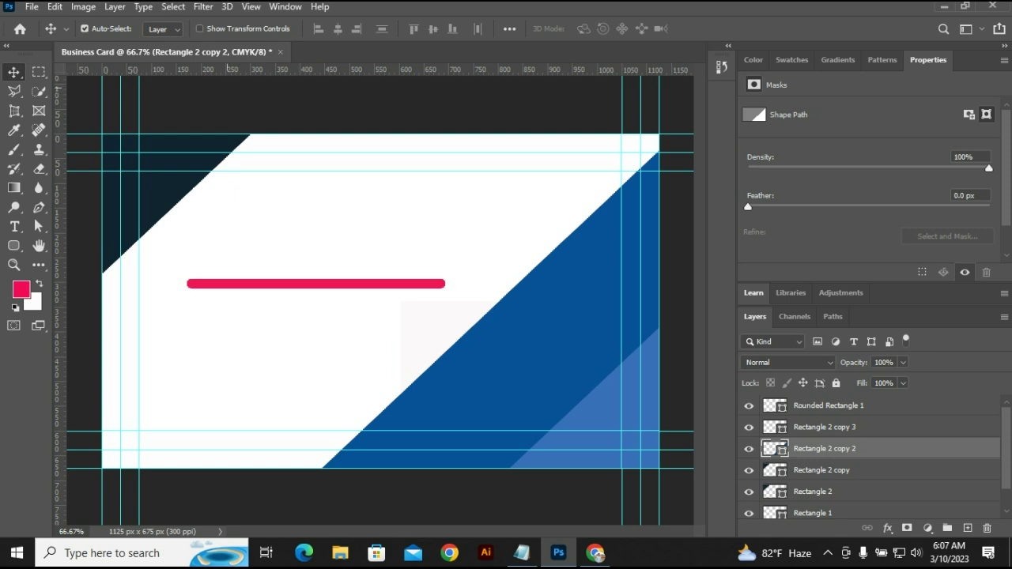
{"action": "key", "text": "ctrl+d"}
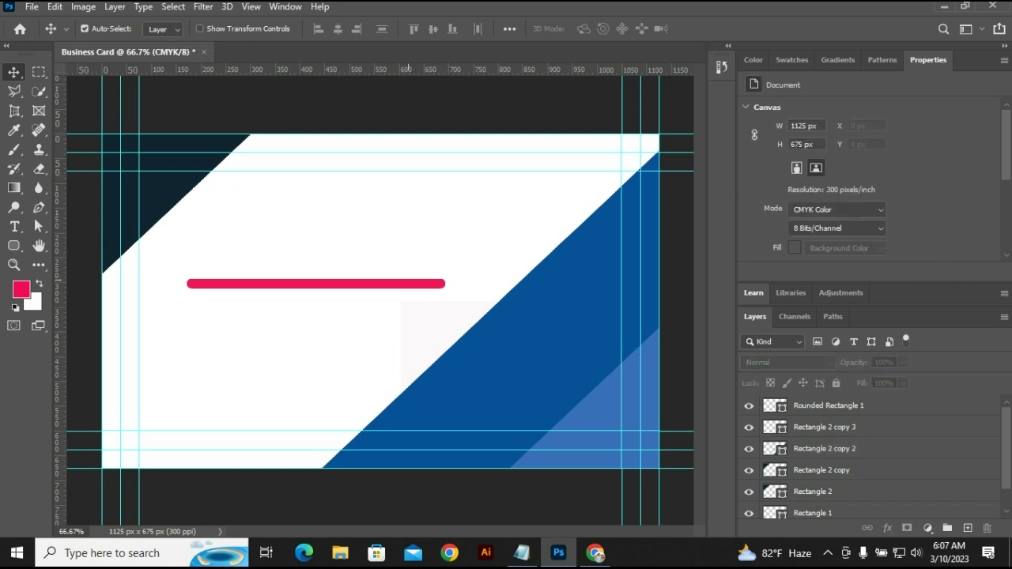
Rotate the pink bar about -45° and move it to the top-right, parallel to the blue edge
{"action": "key", "text": "alt+period"}
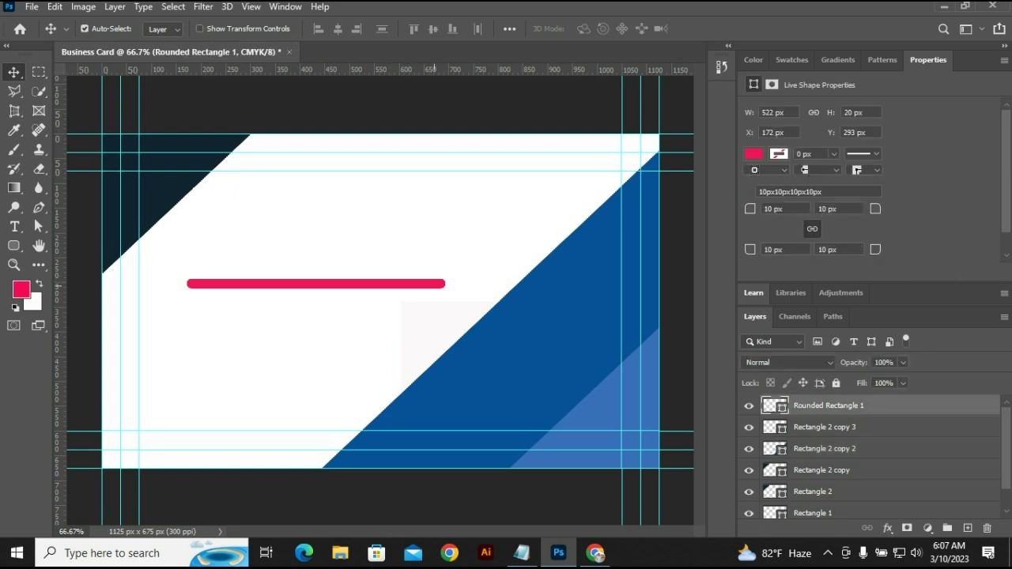
{"action": "key", "text": "ctrl+t"}
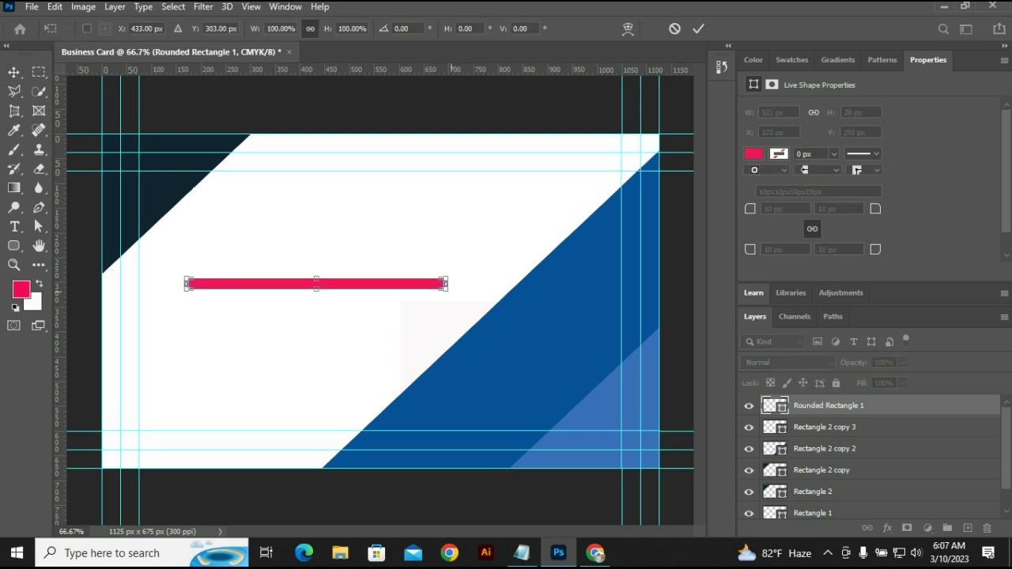
{"action": "left_click_drag", "start_coordinate": [455, 291], "coordinate": [406, 194]}
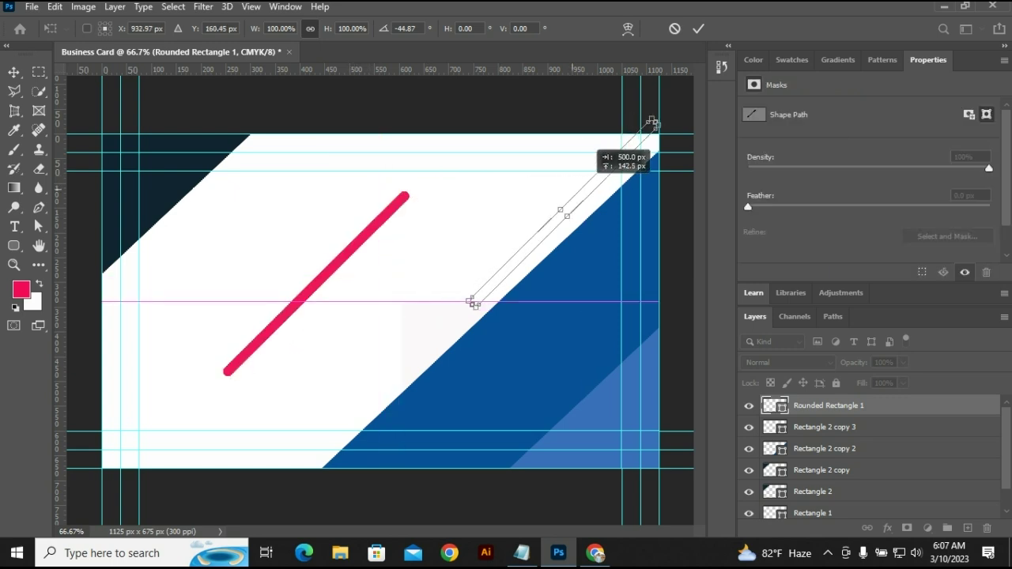
{"action": "left_click_drag", "start_coordinate": [356, 237], "coordinate": [625, 150]}
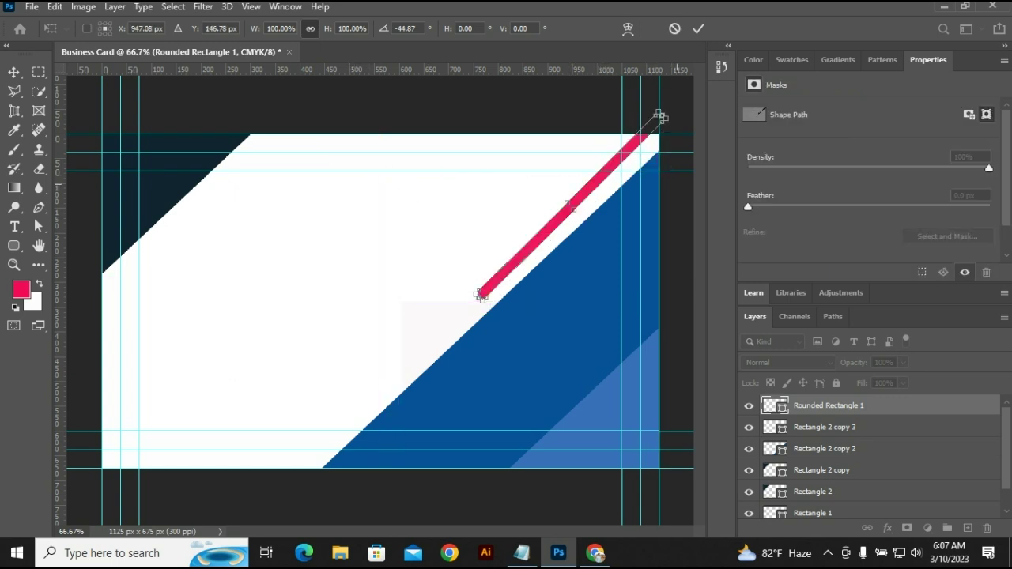
{"action": "left_click_drag", "start_coordinate": [661, 117], "coordinate": [666, 120]}
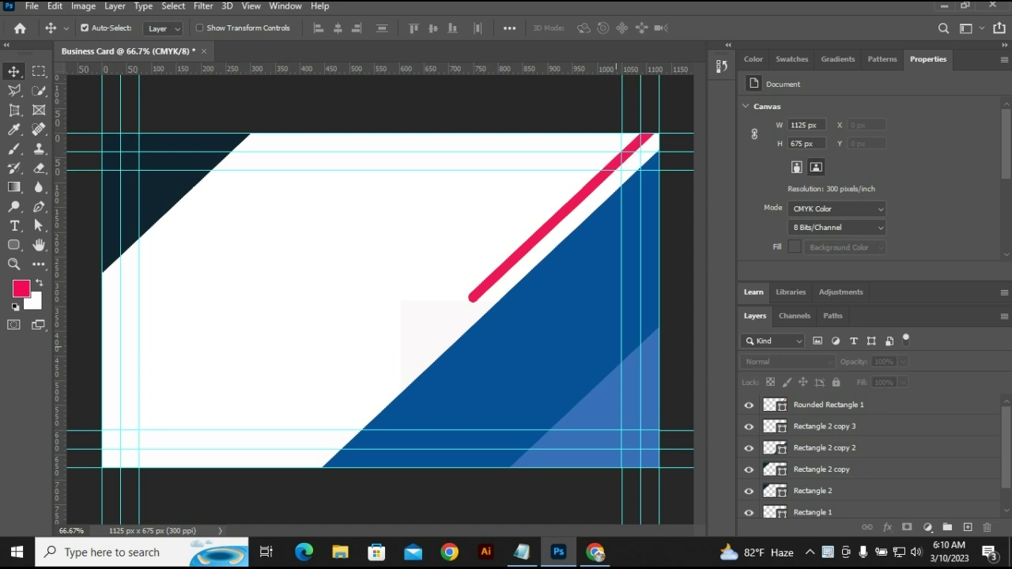
Change Rounded Rectangle 1's fill to the sampled medium blue 3870b7
{"action": "key", "text": "alt+period"}
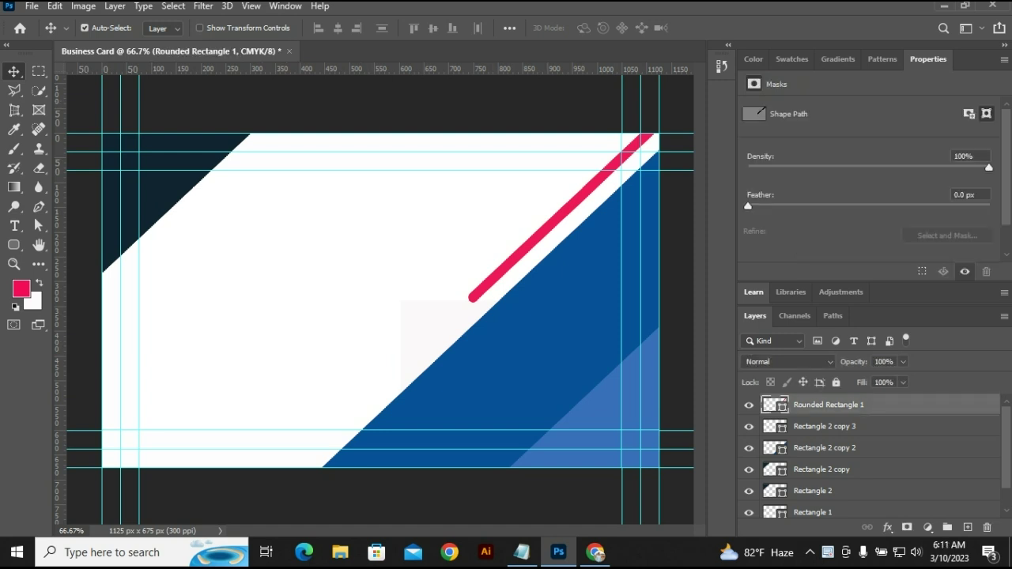
{"action": "double_click", "coordinate": [775, 405]}
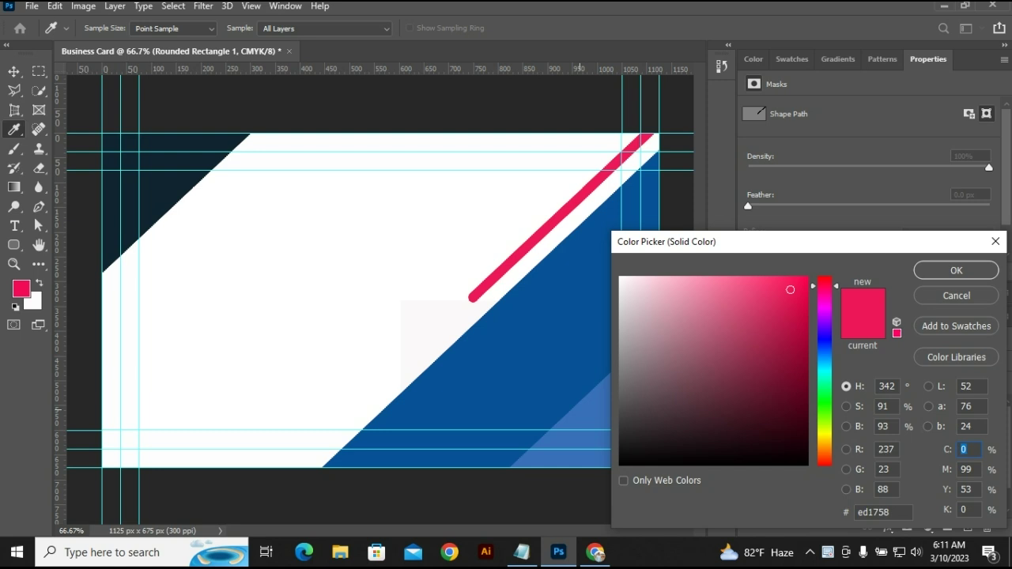
{"action": "left_click", "coordinate": [565, 447]}
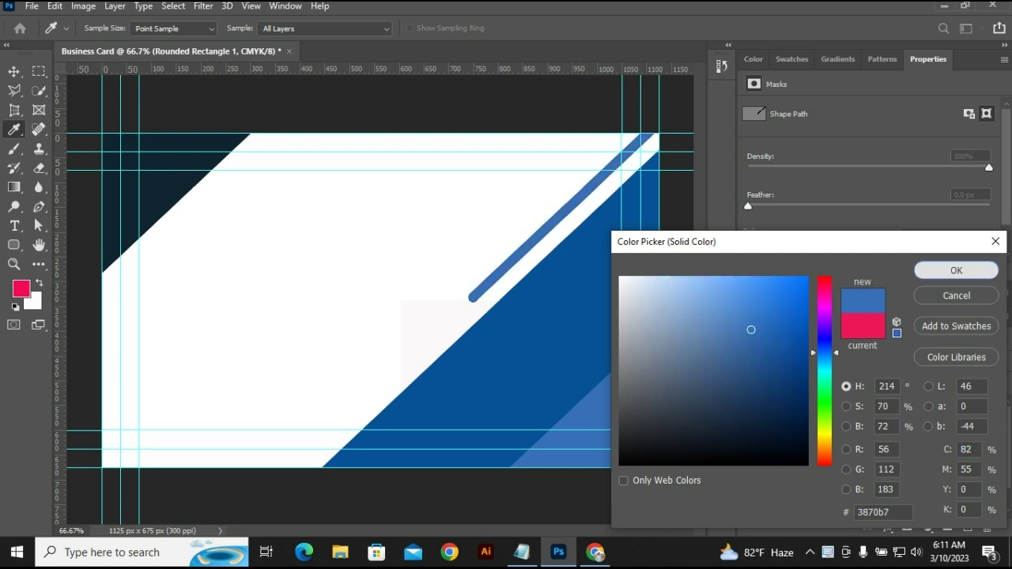
{"action": "left_click", "coordinate": [957, 269]}
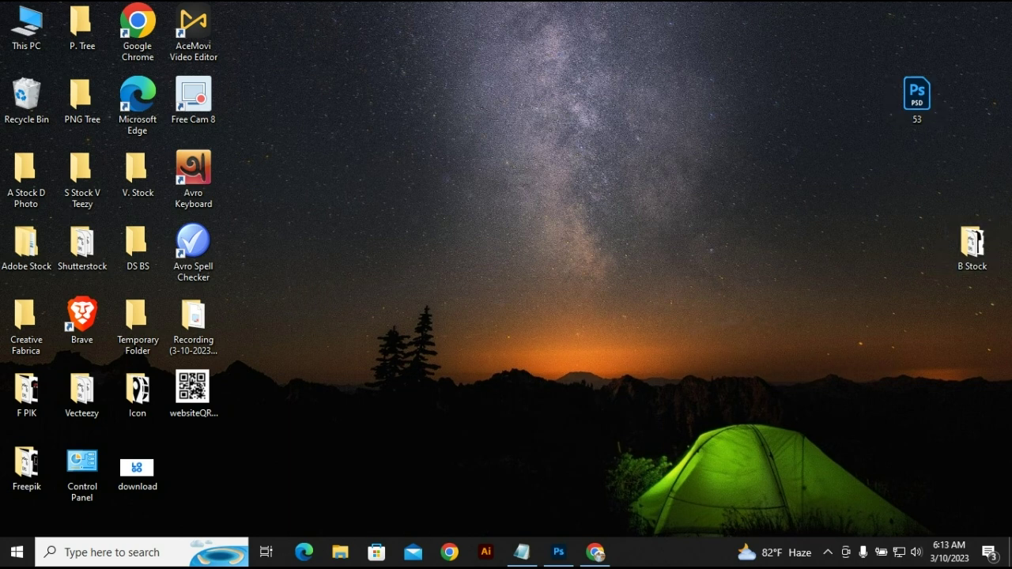
Place websiteQRCode_noFrame on the card and scale it down to a small square over the blue area
{"action": "left_click_drag", "start_coordinate": [192, 388], "coordinate": [537, 431]}
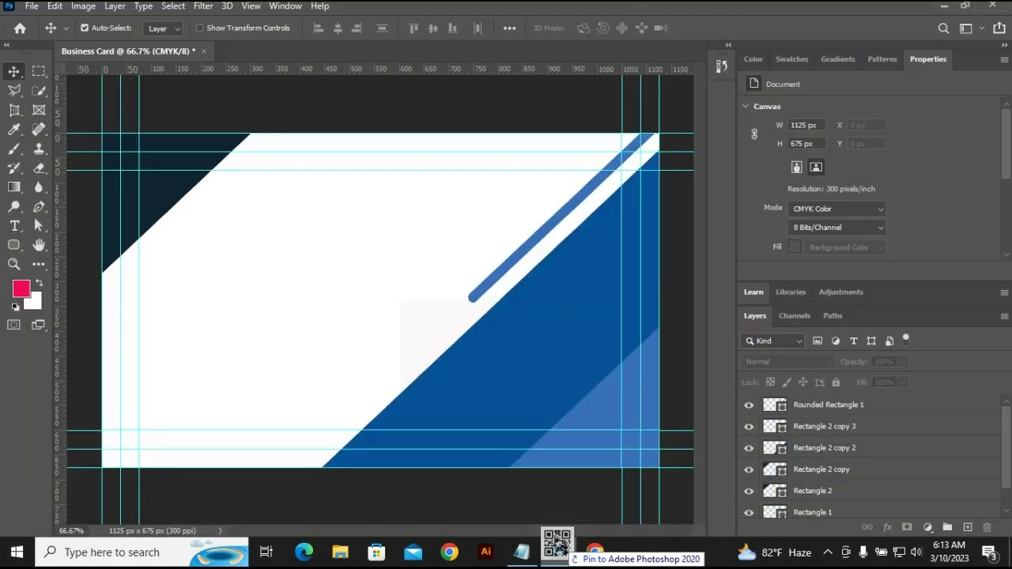
{"action": "left_click_drag", "start_coordinate": [537, 431], "coordinate": [439, 340]}
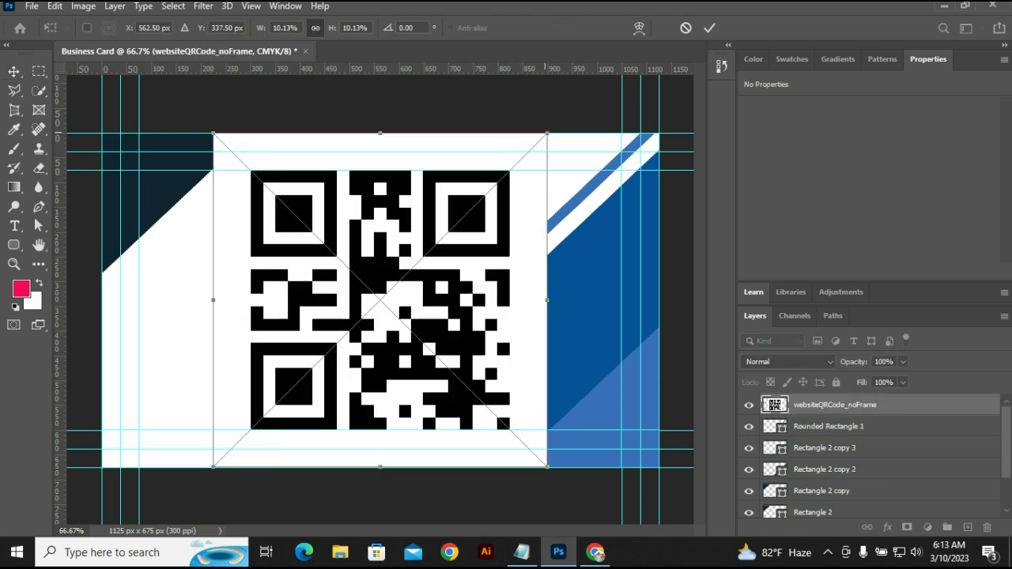
{"action": "mouse_move", "coordinate": [547, 136]}
{"action": "left_mouse_down"}
{"action": "mouse_move", "coordinate": [397, 256]}
{"action": "mouse_move", "coordinate": [560, 365]}
{"action": "mouse_move", "coordinate": [539, 344]}
{"action": "mouse_move", "coordinate": [527, 356]}
{"action": "left_mouse_up"}
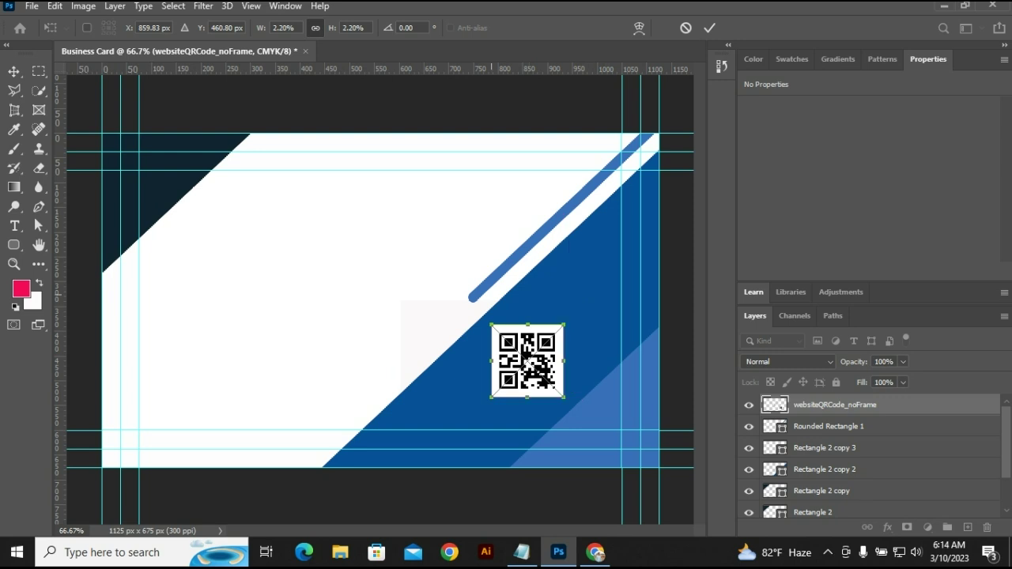
{"action": "key", "text": "Return"}
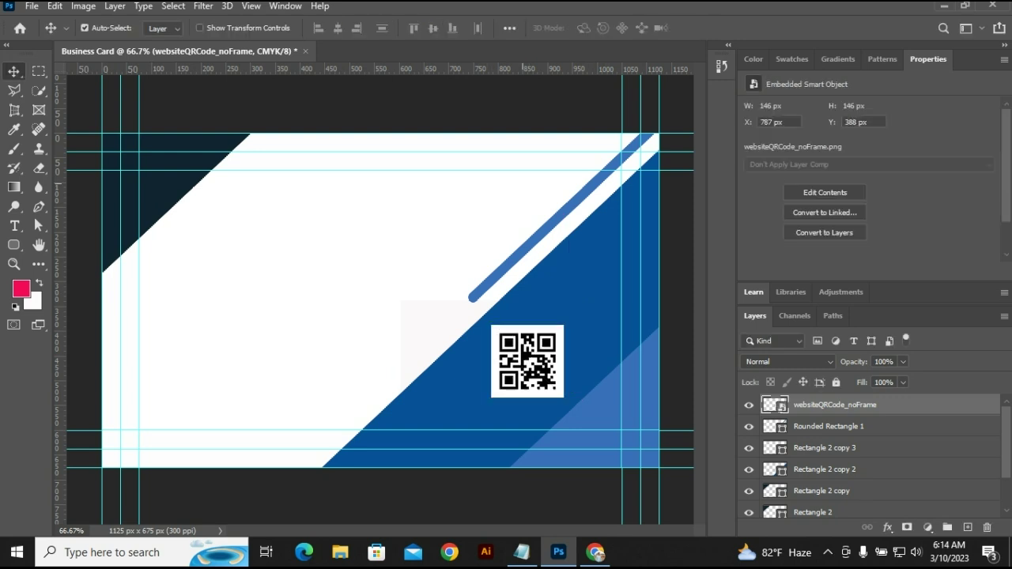
{"action": "key", "text": "ctrl+alt+a"}
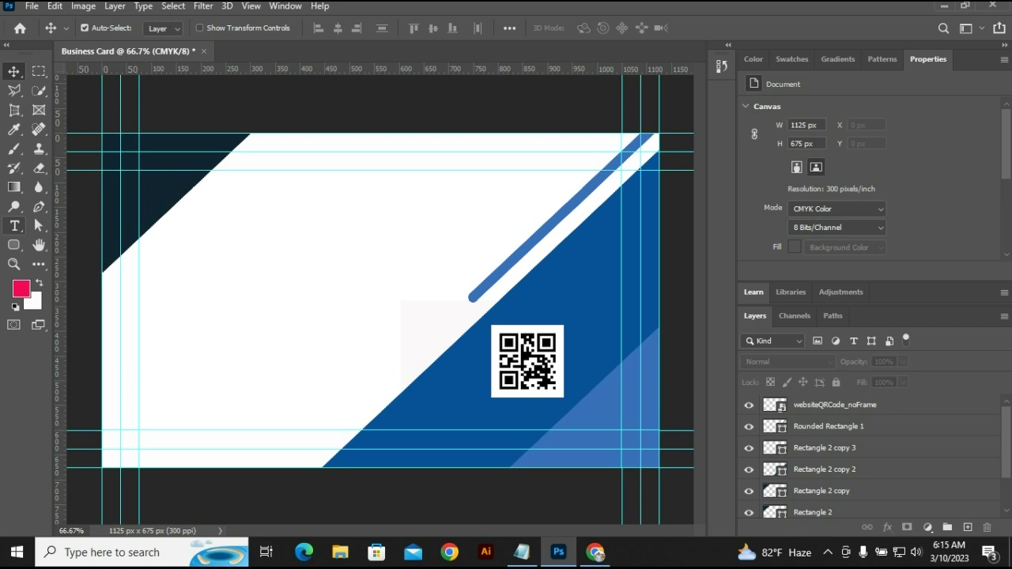
Type the designer's name with a 'Graphics Designer' title, and scale the title line to about half size
{"action": "left_click", "coordinate": [232, 220]}
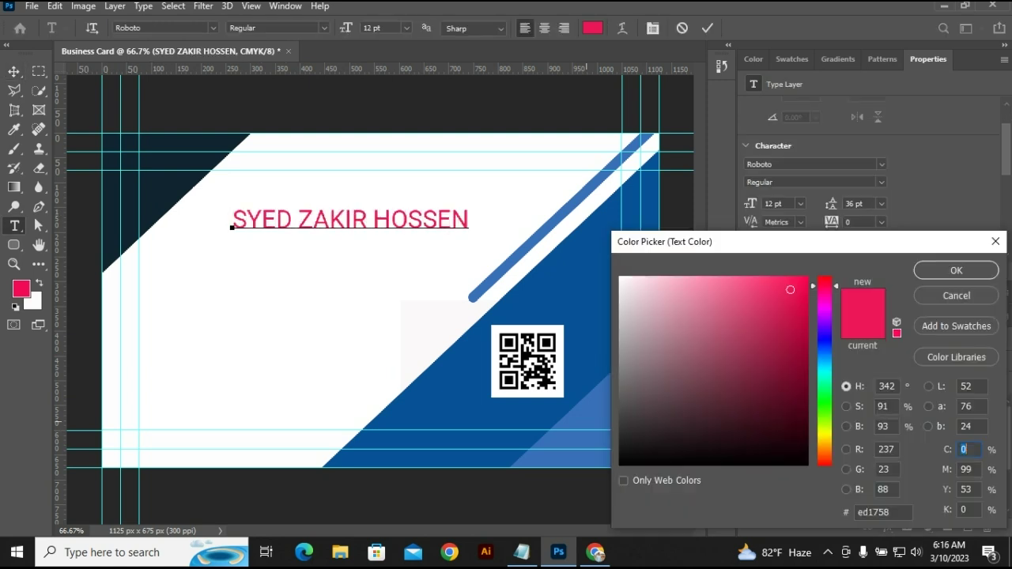
{"action": "type", "text": "Graphics De"}
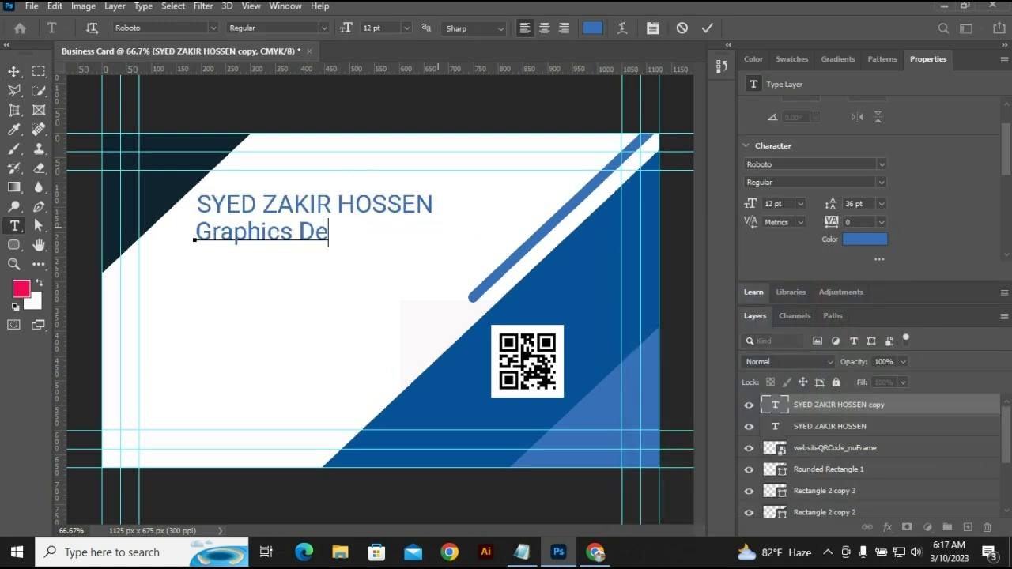
{"action": "type", "text": "signer"}
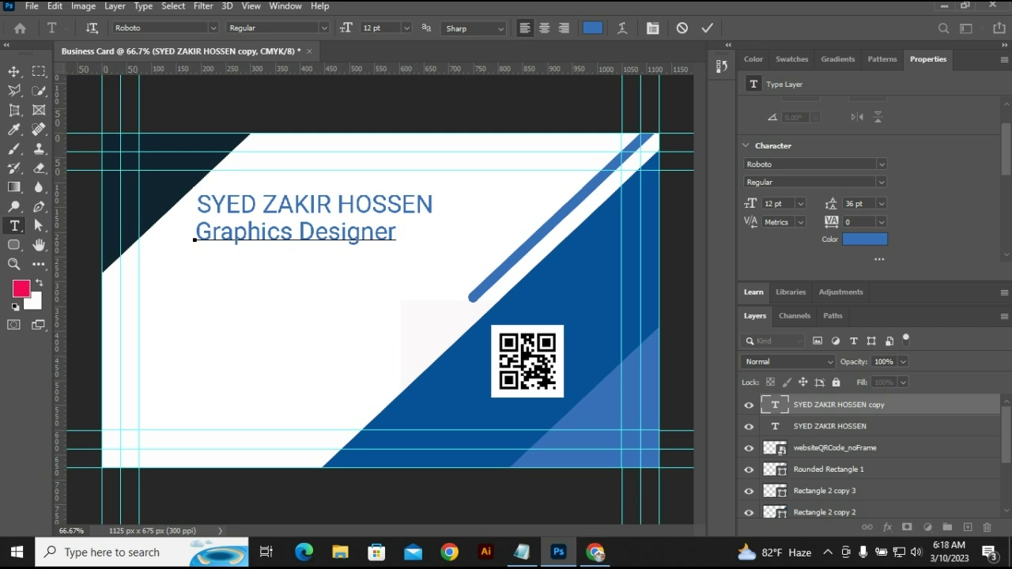
{"action": "key", "text": "ctrl+Return"}
{"action": "key", "text": "ctrl+t"}
{"action": "mouse_move", "coordinate": [395, 246]}
{"action": "left_mouse_down"}
{"action": "mouse_move", "coordinate": [295, 232]}
{"action": "mouse_move", "coordinate": [308, 234]}
{"action": "left_mouse_up"}
{"action": "key", "text": "Return"}
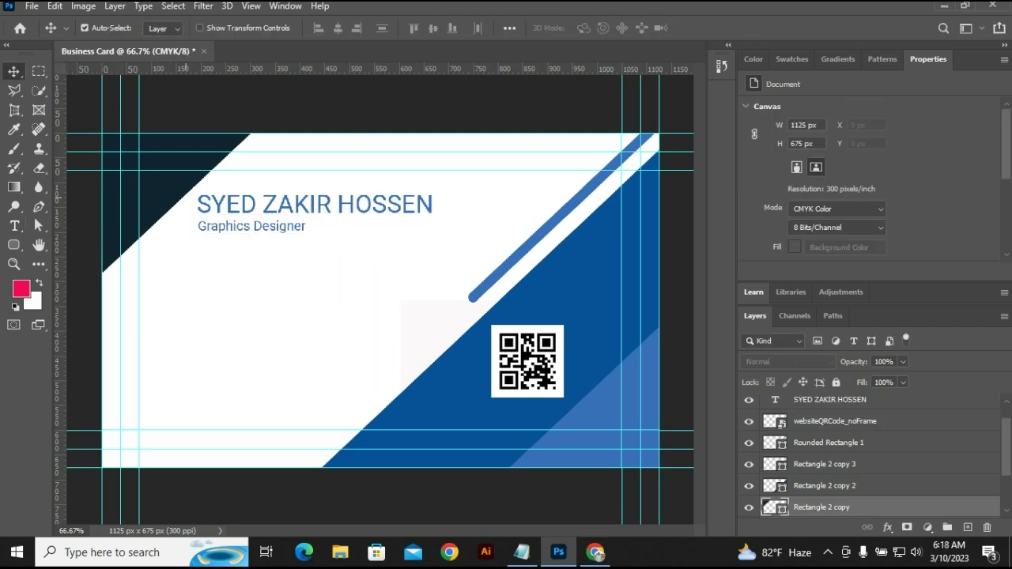
Draw a thin rounded-rectangle underline beneath 'Graphics Designer' and set its dark fill colour
{"action": "key", "text": "u"}
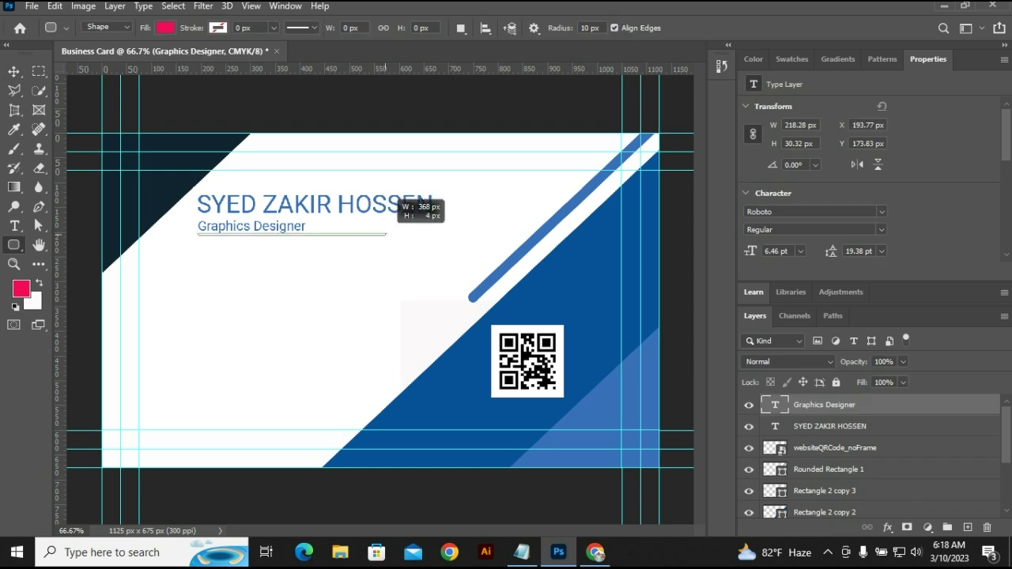
{"action": "left_click_drag", "start_coordinate": [198, 234], "coordinate": [430, 235]}
{"action": "double_click", "coordinate": [776, 400]}
{"action": "key", "text": "Return"}
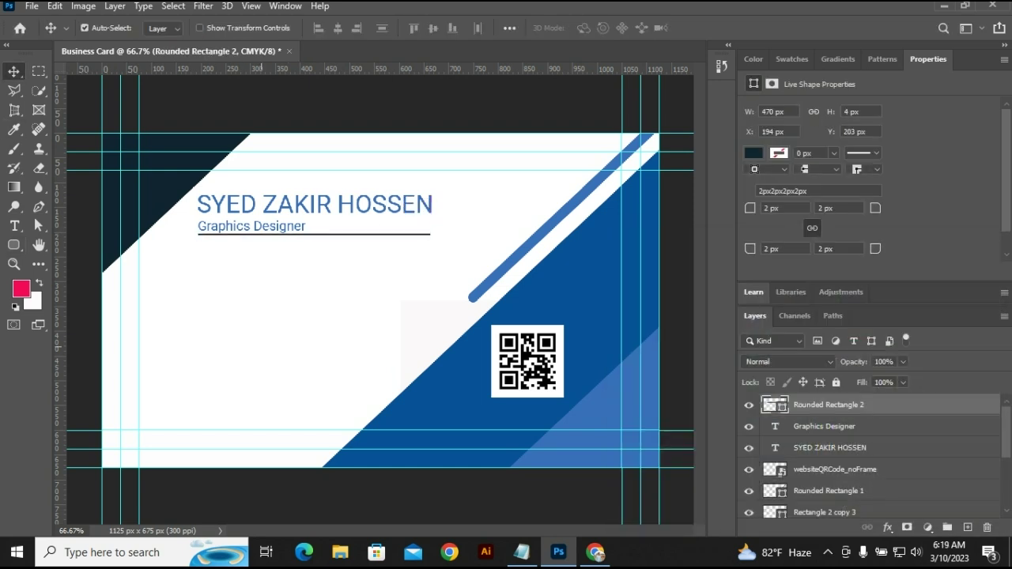
{"action": "left_click", "coordinate": [823, 426]}
{"action": "double_click", "coordinate": [775, 426]}
{"action": "scroll", "coordinate": [870, 198], "scroll_direction": "down", "scroll_amount": 1}
{"action": "left_click", "coordinate": [791, 250]}
{"action": "key", "text": "Return"}
{"action": "left_click", "coordinate": [828, 404]}
{"action": "double_click", "coordinate": [775, 404]}
{"action": "key", "text": "Return"}
Shrink the placed globe and phone icons to fit the contact column on the left
{"action": "left_click_drag", "start_coordinate": [554, 124], "coordinate": [372, 271]}
{"action": "key", "text": "Return"}
{"action": "left_click_drag", "start_coordinate": [553, 124], "coordinate": [388, 292]}
{"action": "key", "text": "Return"}
{"action": "key", "text": "Return"}
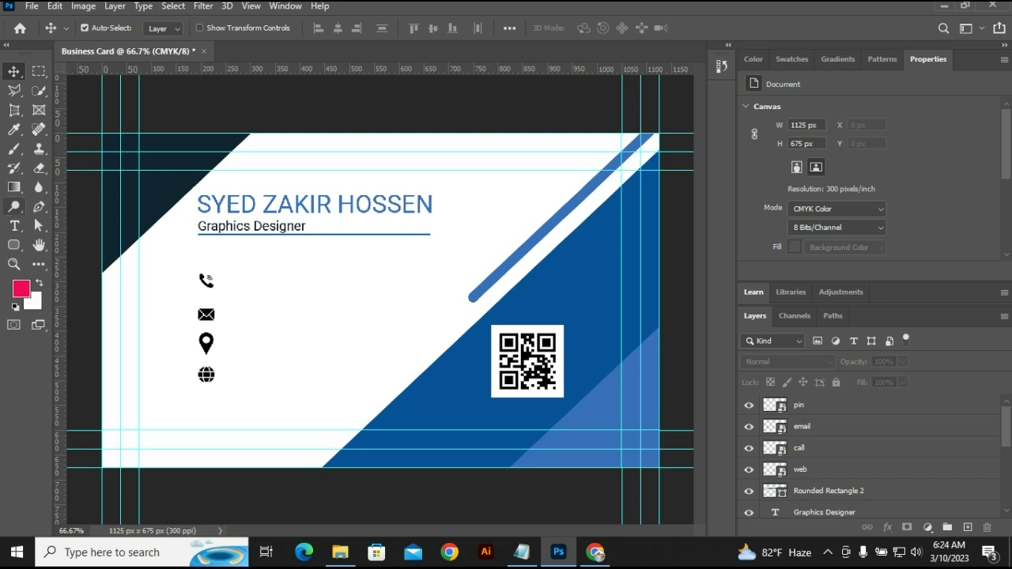
Add the phone number '00 000 000' beside the phone icon and shrink it to fit
{"action": "left_click", "coordinate": [229, 284]}
{"action": "type", "text": "00 000 000"}
{"action": "key", "text": "ctrl+t"}
{"action": "mouse_move", "coordinate": [351, 266]}
{"action": "left_mouse_down"}
{"action": "mouse_move", "coordinate": [274, 281]}
{"action": "mouse_move", "coordinate": [298, 276]}
{"action": "left_mouse_up"}
{"action": "key", "text": "Return"}
{"action": "key", "text": "v"}
{"action": "key", "text": "ctrl+t"}
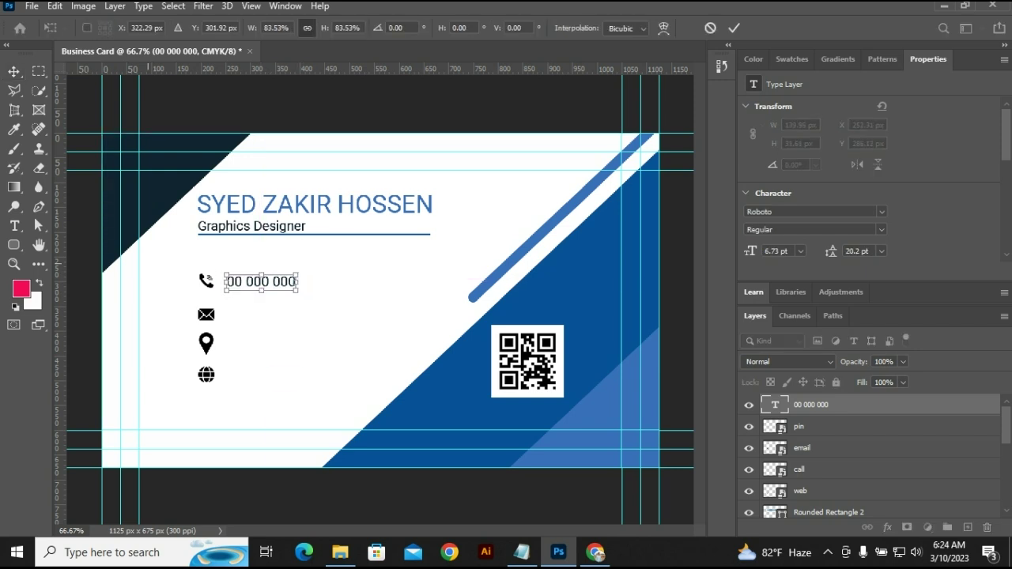
{"action": "left_click", "coordinate": [14, 226]}
{"action": "left_click", "coordinate": [236, 317]}
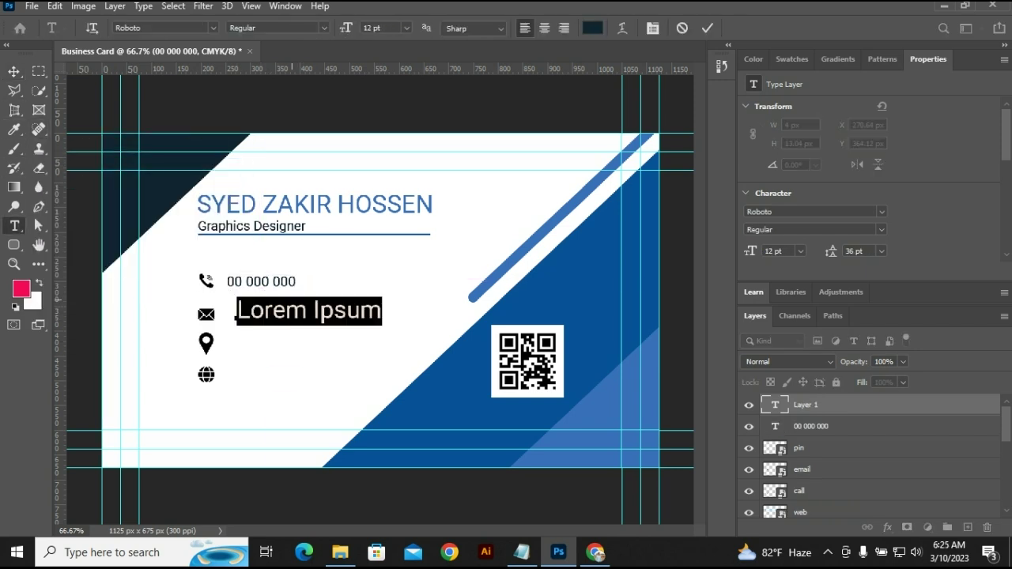
{"action": "type", "text": "yourmail@gmail.com"}
{"action": "key", "text": "ctrl+Return"}
{"action": "key", "text": "ctrl+t"}
{"action": "left_click_drag", "start_coordinate": [448, 300], "coordinate": [336, 310]}
{"action": "key", "text": "Return"}
{"action": "left_click", "coordinate": [14, 226]}
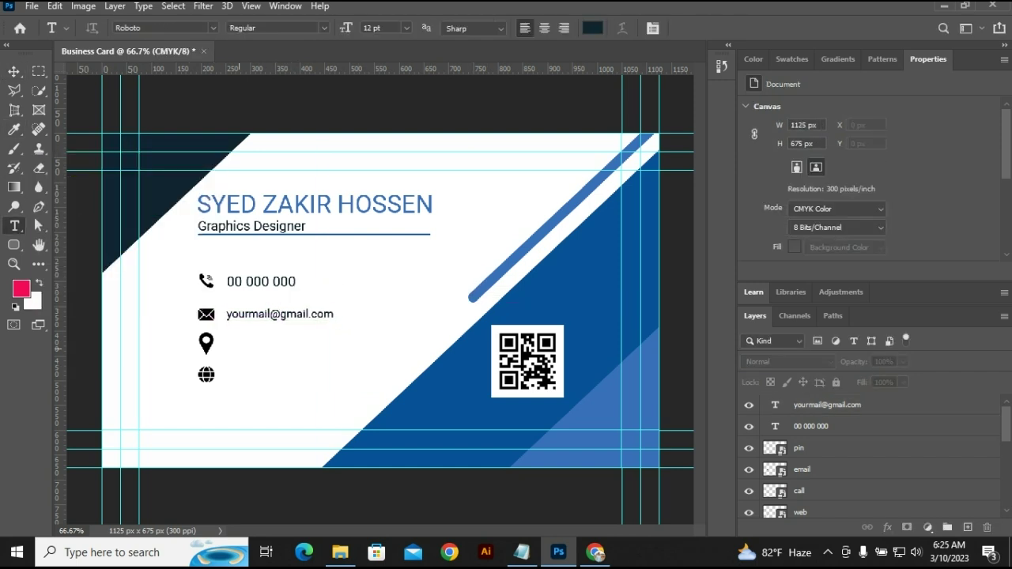
Add 'Laksam, Comilla' beside the pin icon, scaled to match the other lines
{"action": "left_click", "coordinate": [236, 348]}
{"action": "type", "text": "Laksam, Comilla"}
{"action": "key", "text": "ctrl+Return"}
{"action": "key", "text": "ctrl+t"}
{"action": "mouse_move", "coordinate": [419, 356]}
{"action": "left_mouse_down"}
{"action": "mouse_move", "coordinate": [303, 354]}
{"action": "mouse_move", "coordinate": [261, 374]}
{"action": "left_mouse_up"}
{"action": "key", "text": "Return"}
{"action": "key", "text": "v"}
{"action": "double_click", "coordinate": [253, 374]}
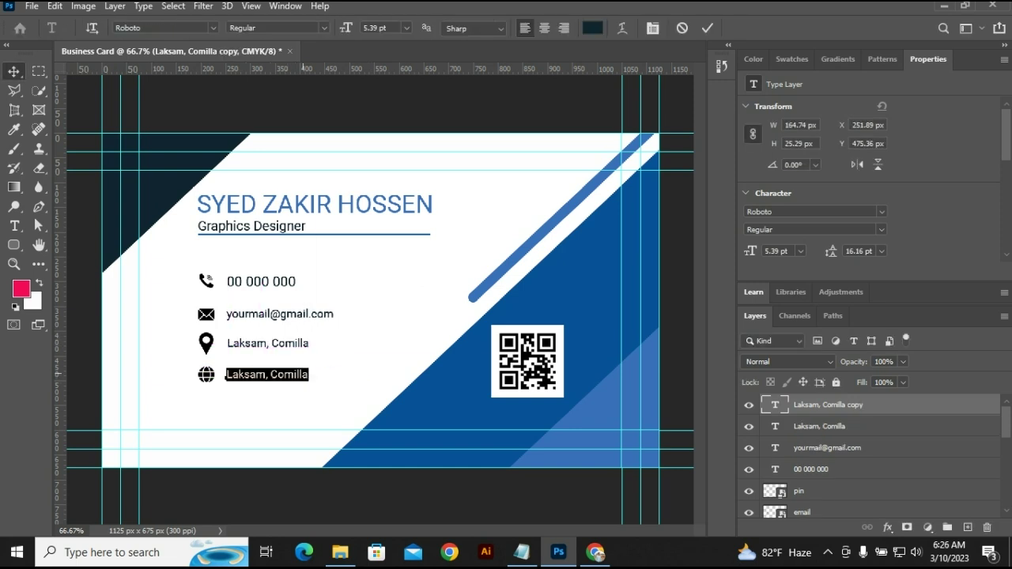
{"action": "type", "text": "www.yoursite.com"}
{"action": "key", "text": "ctrl+Return"}
Nudge the phone and website lines so all four contact lines sit evenly aligned
{"action": "key", "text": "v"}
{"action": "left_click_drag", "start_coordinate": [245, 261], "coordinate": [310, 392]}
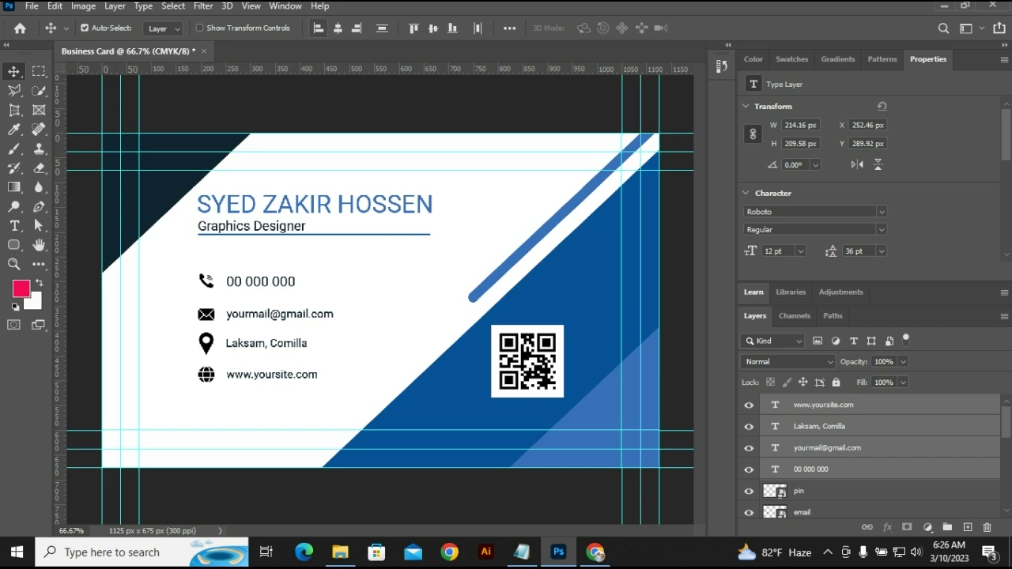
{"action": "left_click", "coordinate": [372, 103]}
{"action": "left_click_drag", "start_coordinate": [301, 278], "coordinate": [301, 283]}
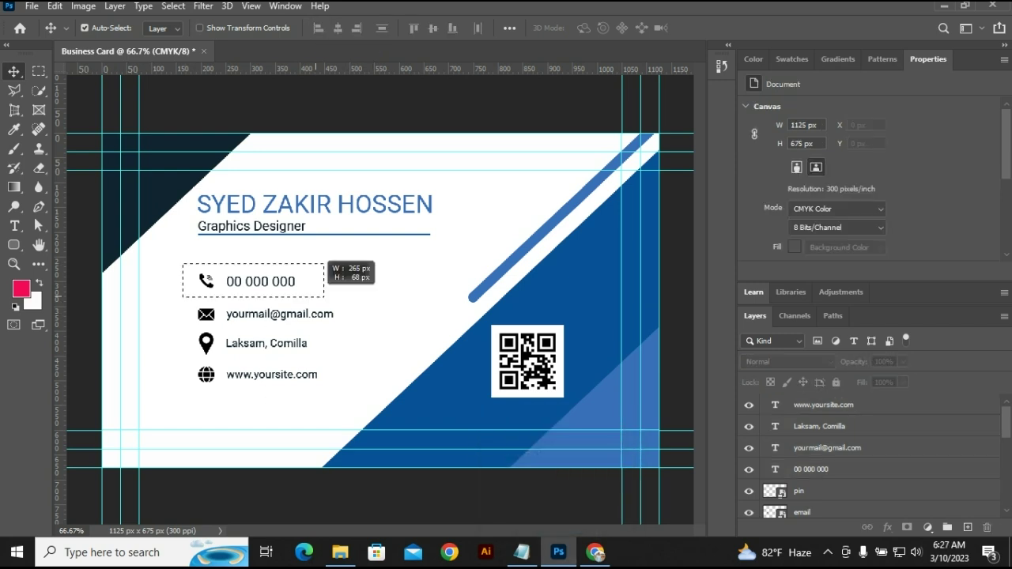
{"action": "left_click_drag", "start_coordinate": [296, 369], "coordinate": [297, 367]}
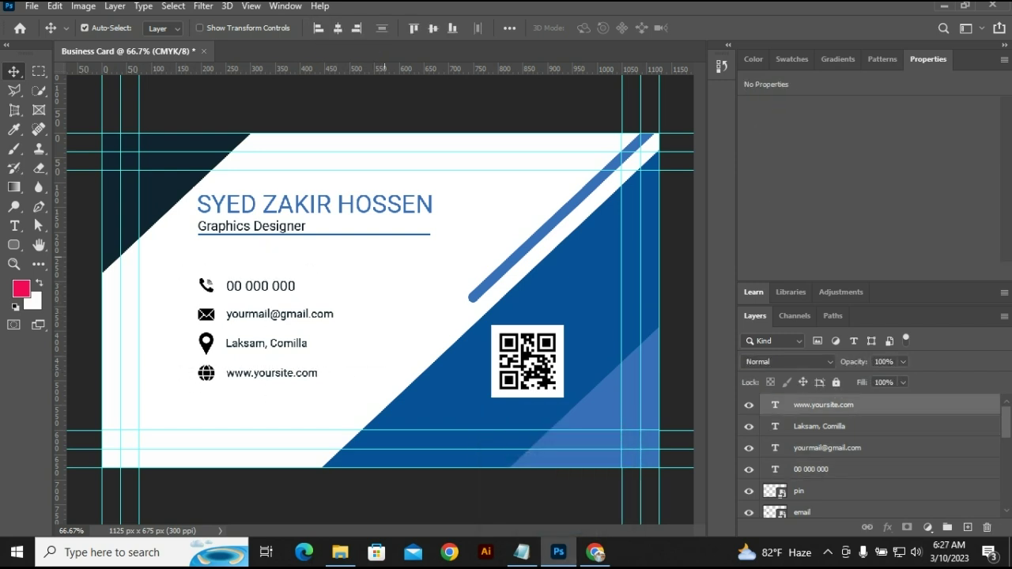
{"action": "left_click", "coordinate": [382, 103]}
Unlock the Rectangle 2 copy 2, Rectangle 2 copy, Rectangle 2 and Background layers
{"action": "scroll", "coordinate": [870, 454], "scroll_direction": "down", "scroll_amount": 10}
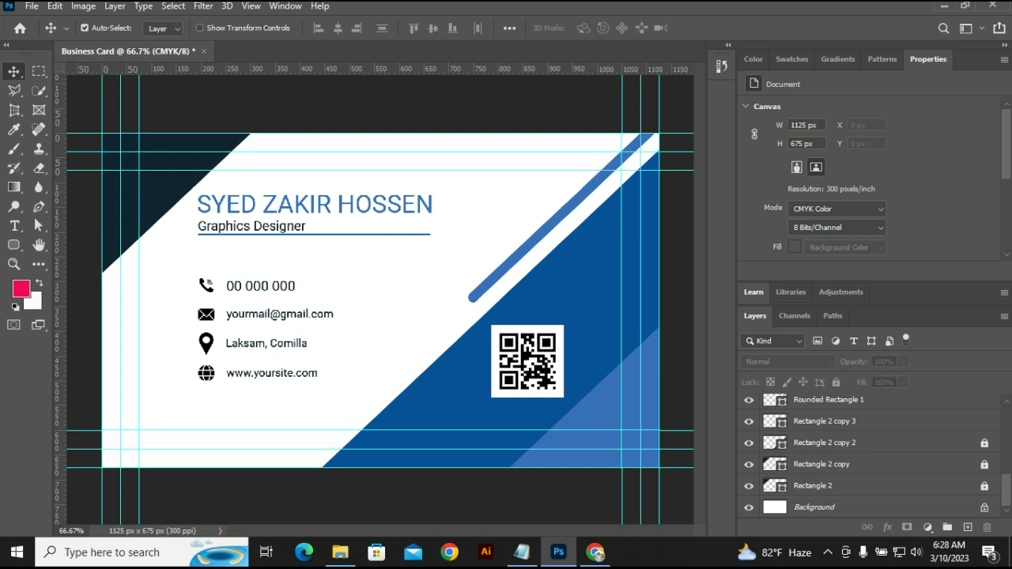
{"action": "left_click", "coordinate": [985, 443]}
{"action": "left_click", "coordinate": [985, 464]}
{"action": "left_click", "coordinate": [985, 486]}
{"action": "left_click", "coordinate": [985, 507]}
{"action": "scroll", "coordinate": [870, 458], "scroll_direction": "up", "scroll_amount": 2}
{"action": "scroll", "coordinate": [870, 458], "scroll_direction": "up", "scroll_amount": 2}
{"action": "scroll", "coordinate": [871, 459], "scroll_direction": "up", "scroll_amount": 2}
Group all layers into a group named 'Front' and duplicate that group
{"action": "key", "text": "ctrl+alt+a"}
{"action": "key", "text": "ctrl+a"}
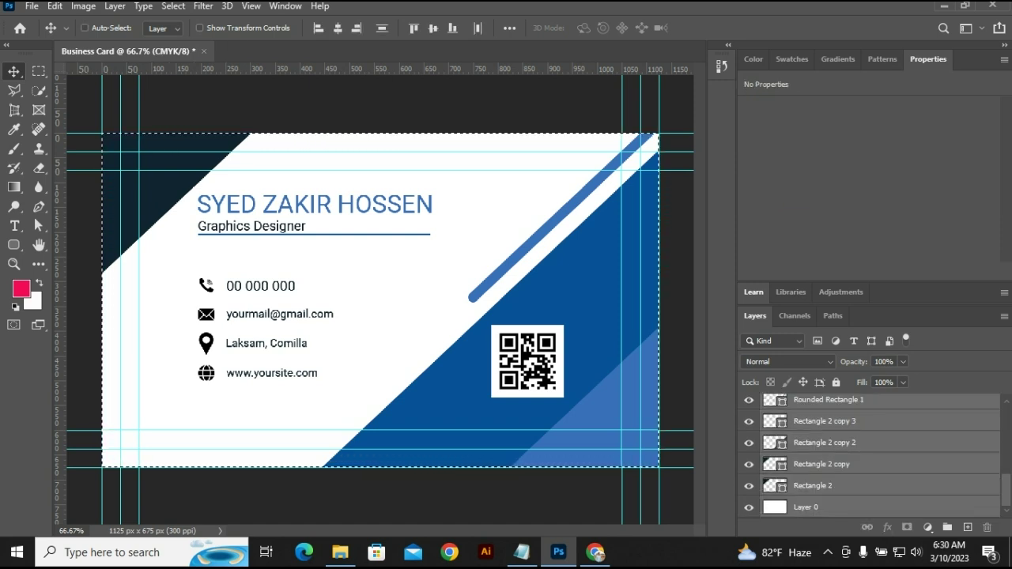
{"action": "key", "text": "ctrl+g"}
{"action": "double_click", "coordinate": [805, 404]}
{"action": "key", "text": "BackSpace"}
{"action": "type", "text": "ont"}
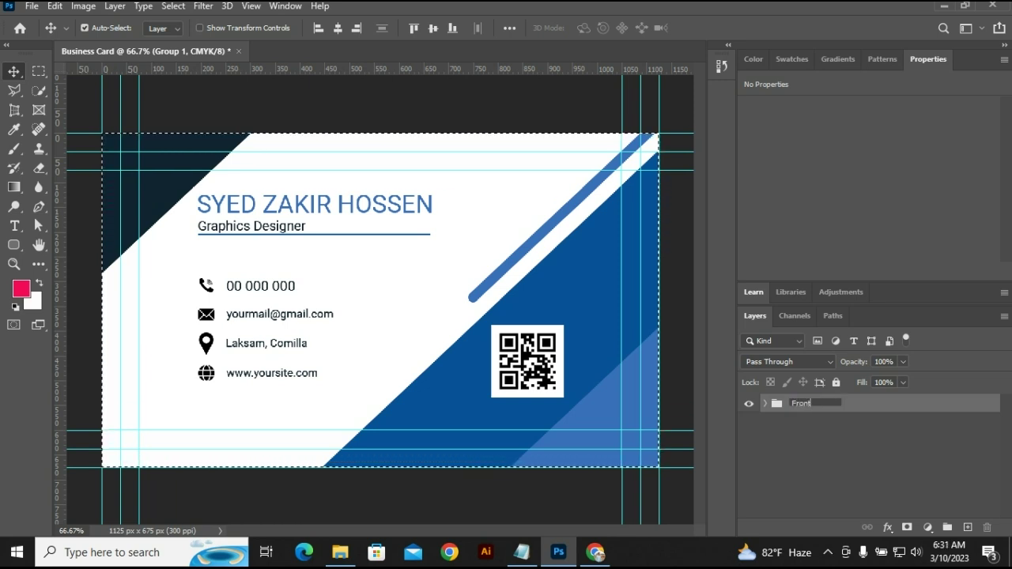
{"action": "key", "text": "Return"}
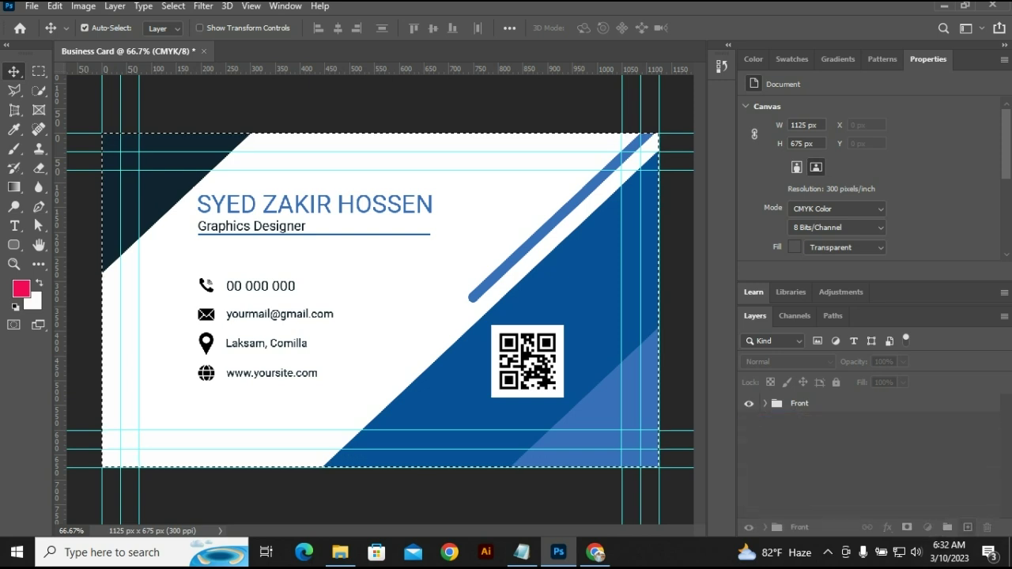
{"action": "key", "text": "ctrl+j"}
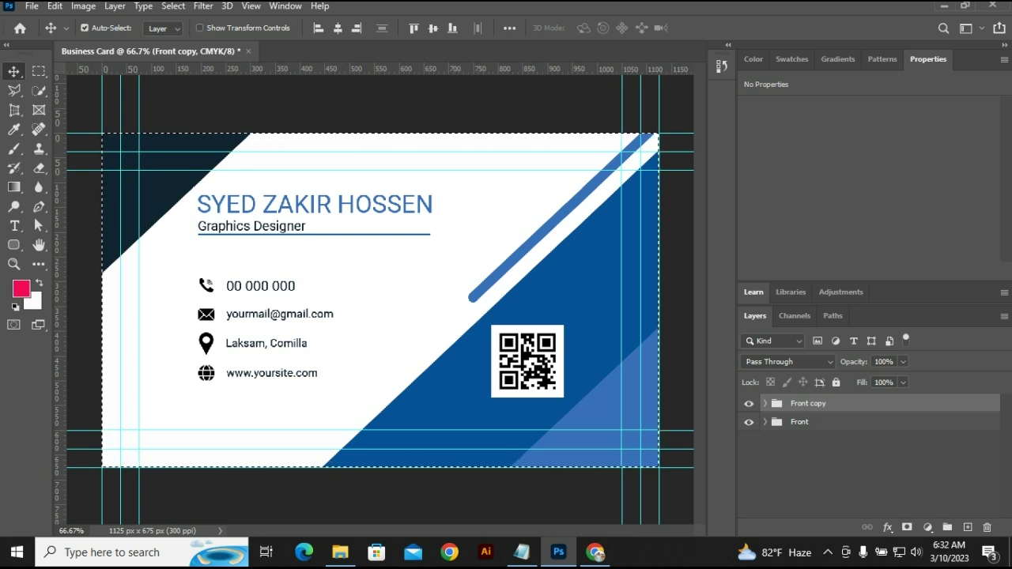
{"action": "key", "text": "alt+bracketleft"}
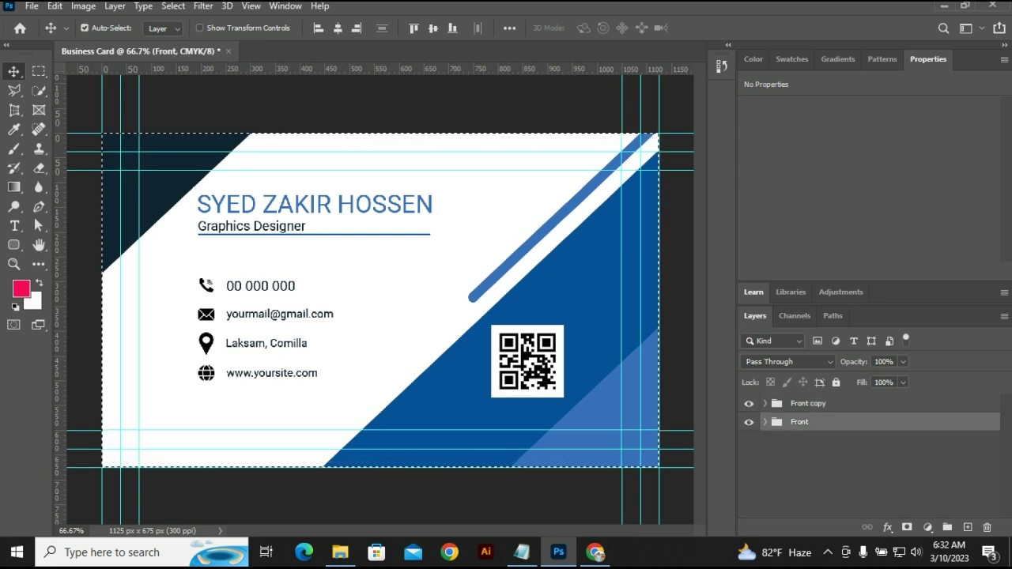
{"action": "key", "text": "ctrl+slash"}
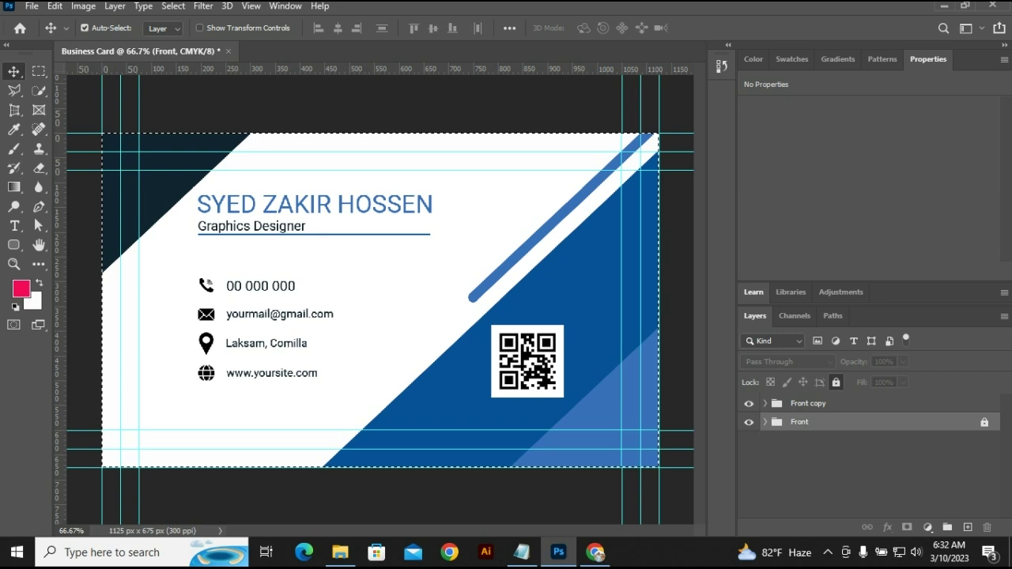
{"action": "left_click", "coordinate": [765, 404]}
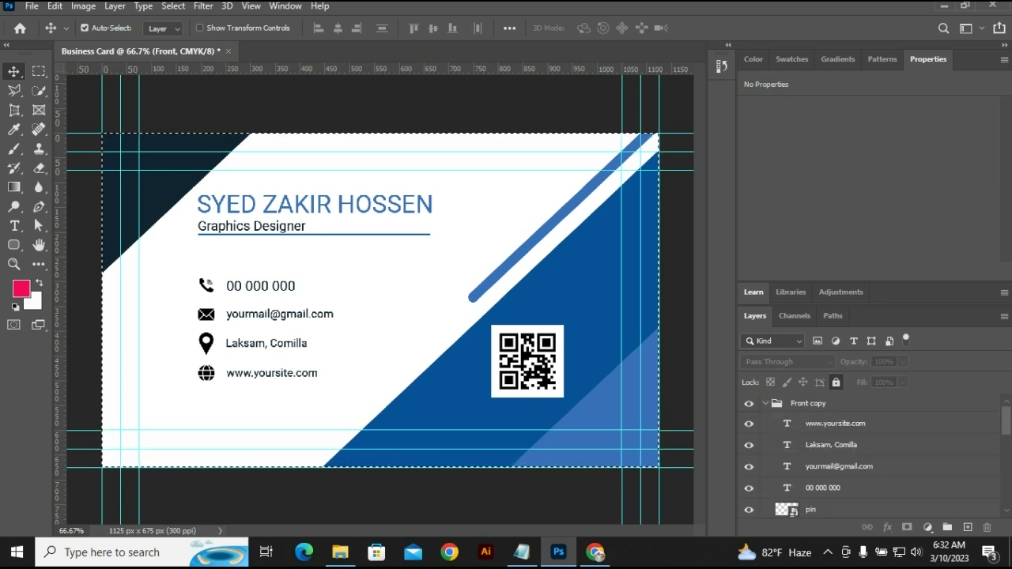
{"action": "left_click", "coordinate": [835, 423]}
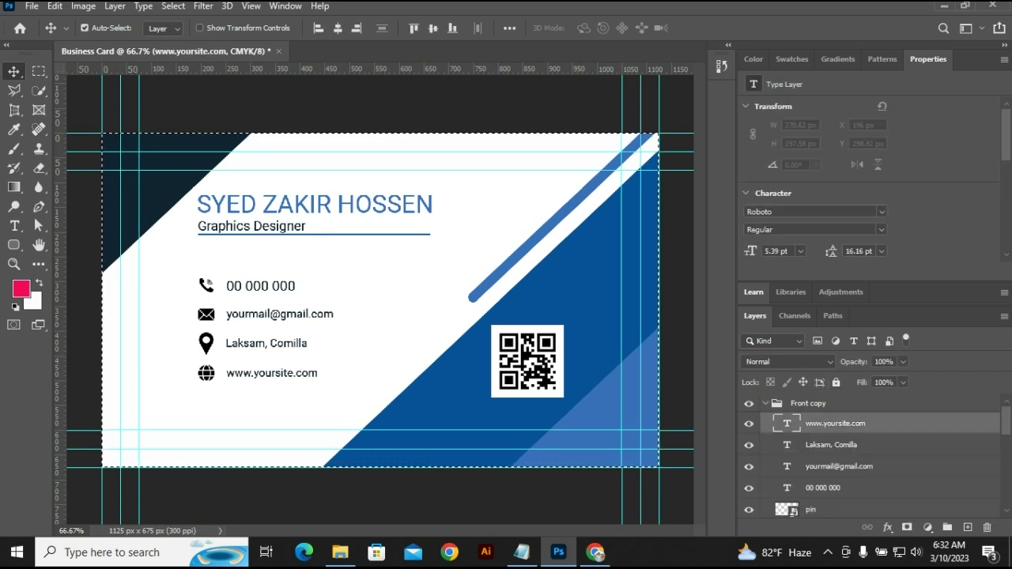
{"action": "key", "text": "Delete"}
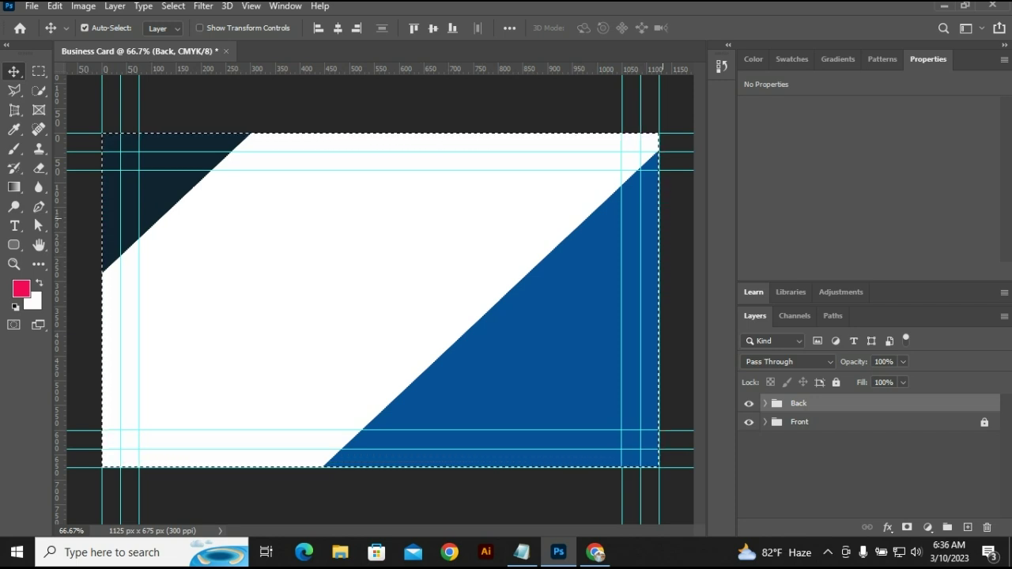
Place the LOGO PNG from the desktop as a smart object, centred in the card back's white area
{"action": "left_click", "coordinate": [944, 6]}
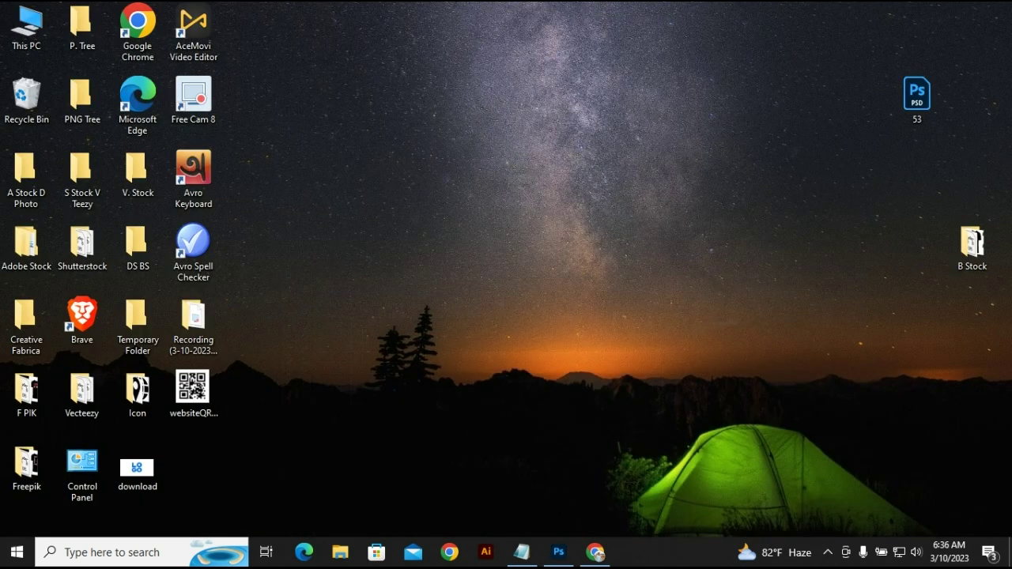
{"action": "left_click_drag", "start_coordinate": [137, 467], "coordinate": [380, 301]}
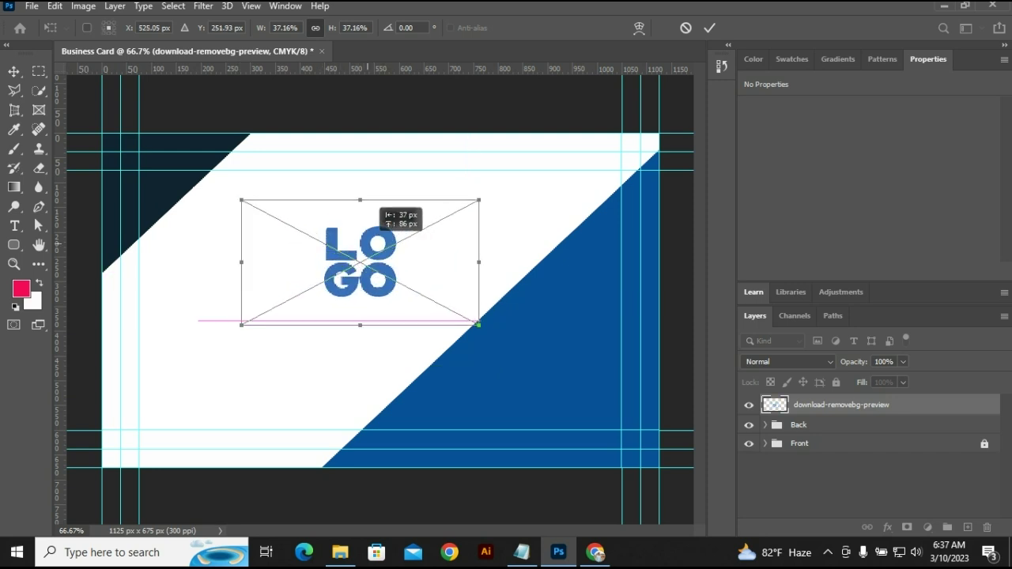
{"action": "left_click_drag", "start_coordinate": [392, 262], "coordinate": [368, 237]}
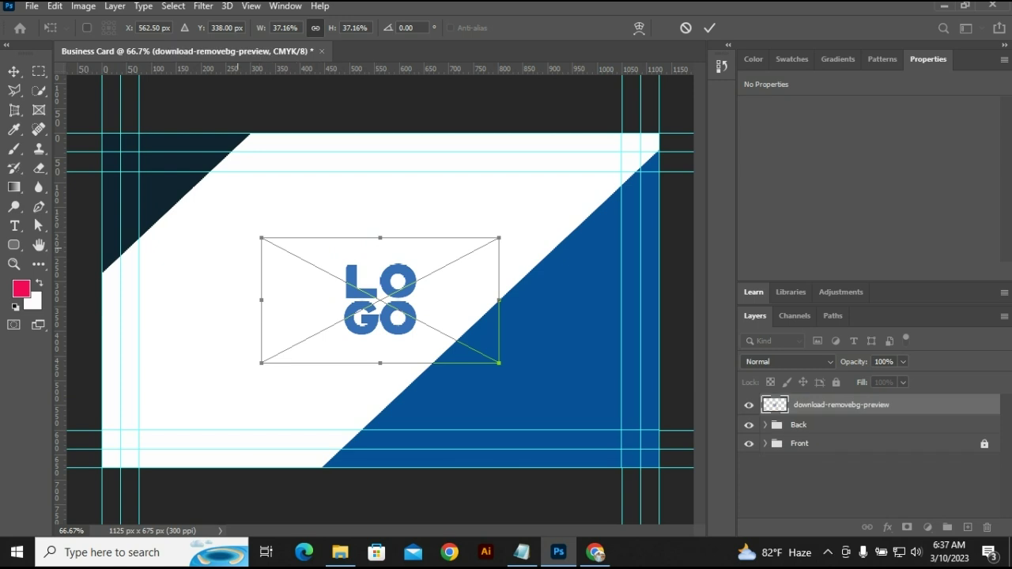
{"action": "key", "text": "Return"}
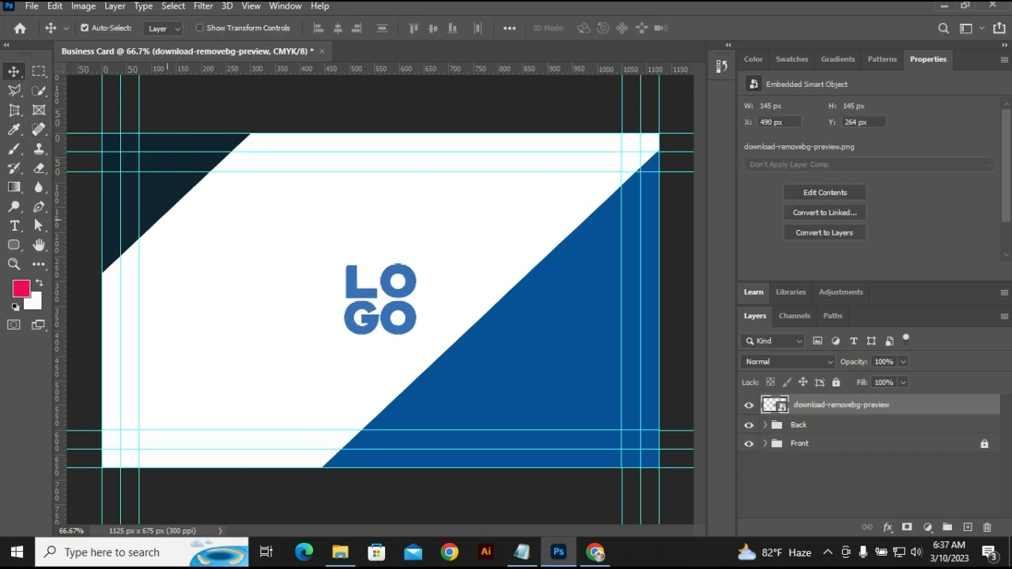
{"action": "left_click", "coordinate": [167, 221]}
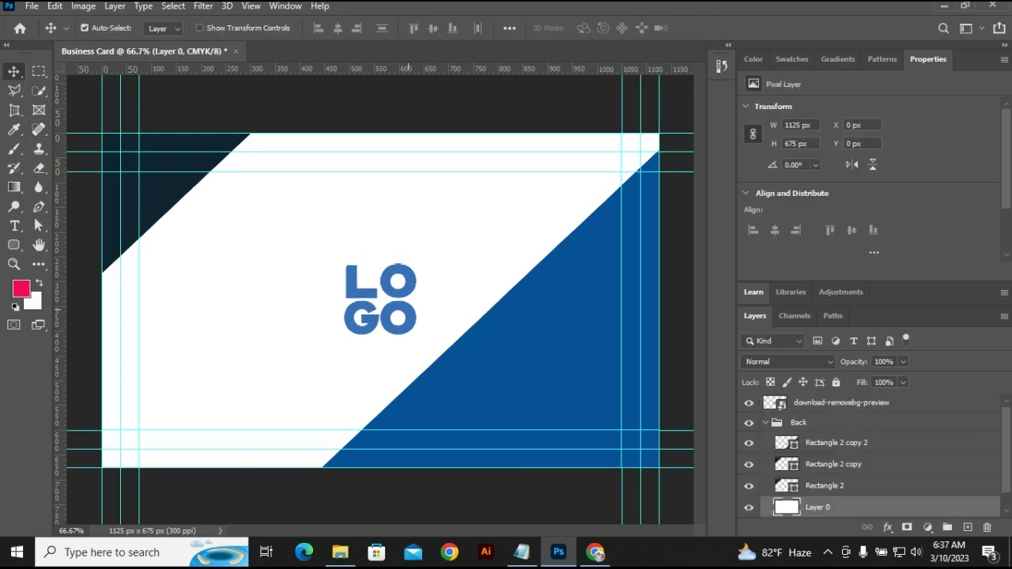
{"action": "left_click_drag", "start_coordinate": [407, 277], "coordinate": [385, 265]}
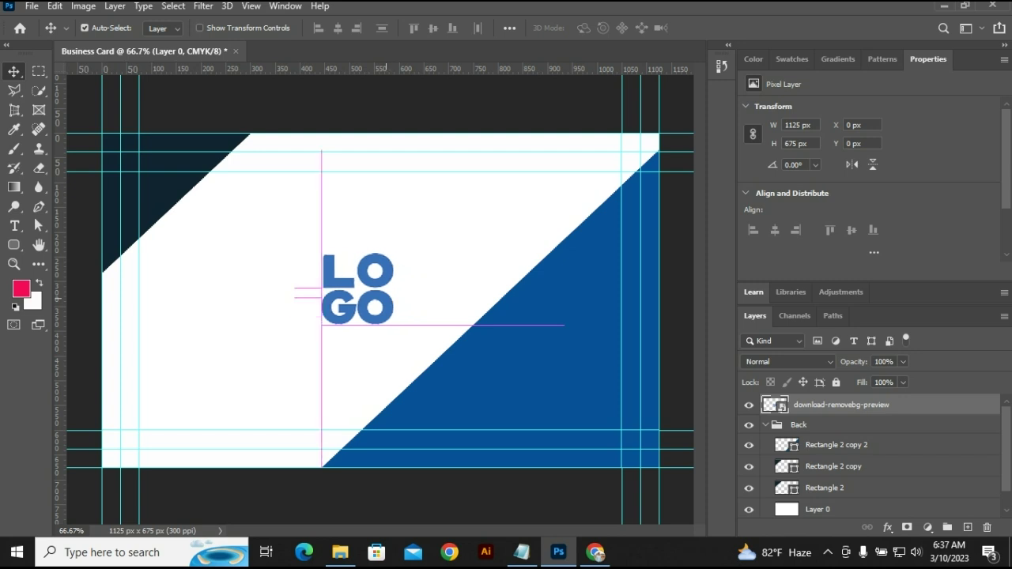
Add a 'Company Name' text line centred under the logo
{"action": "left_click", "coordinate": [818, 509]}
{"action": "key", "text": "t"}
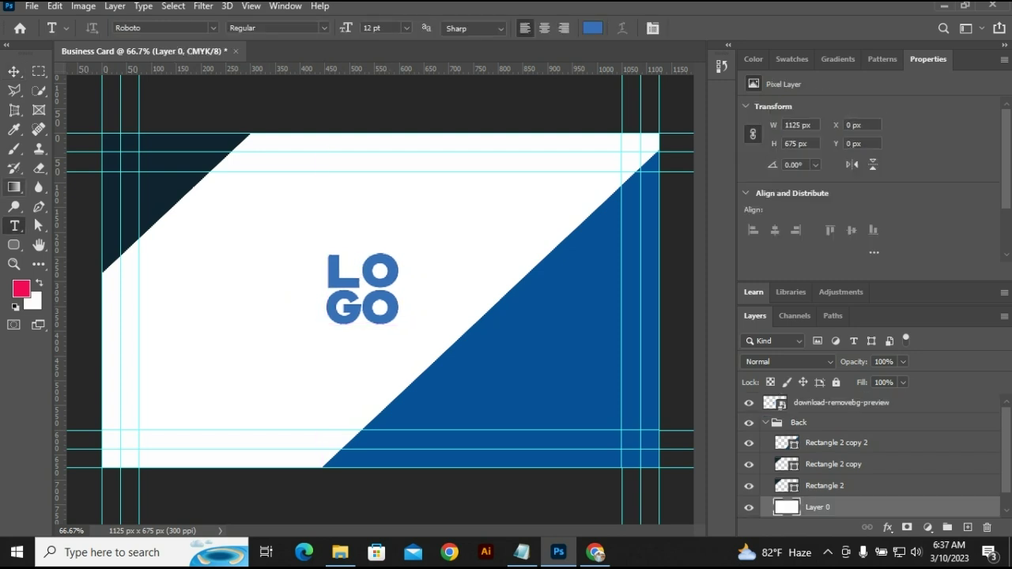
{"action": "left_click", "coordinate": [307, 349]}
{"action": "double_click", "coordinate": [332, 342]}
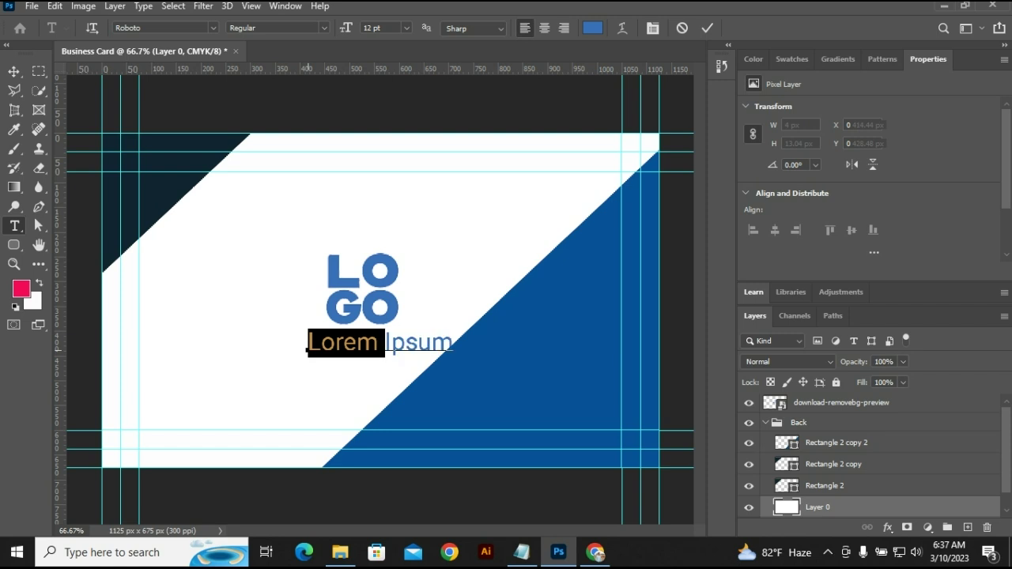
{"action": "type", "text": "Company Name"}
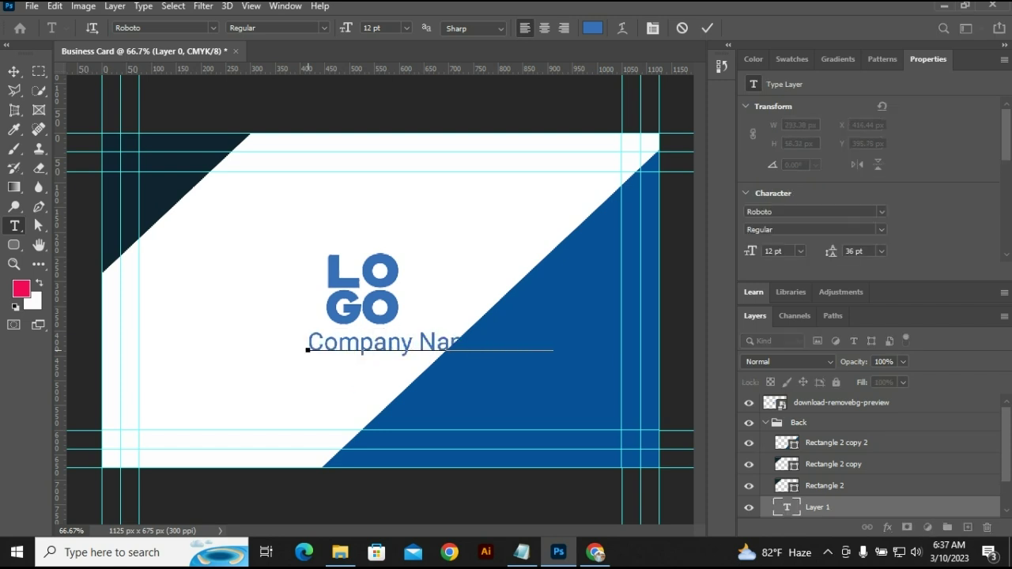
{"action": "left_click", "coordinate": [14, 71]}
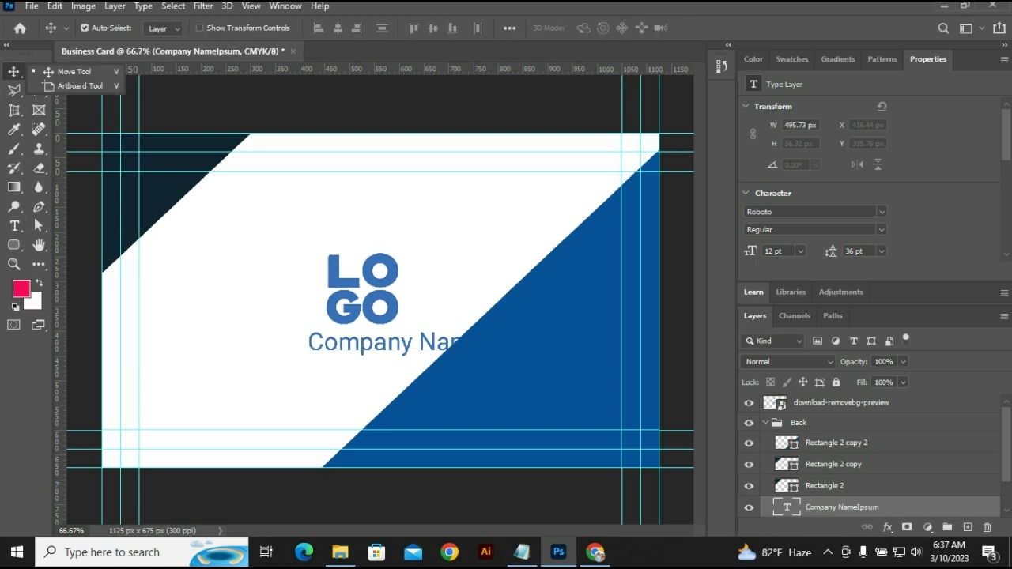
{"action": "left_click_drag", "start_coordinate": [396, 316], "coordinate": [407, 315]}
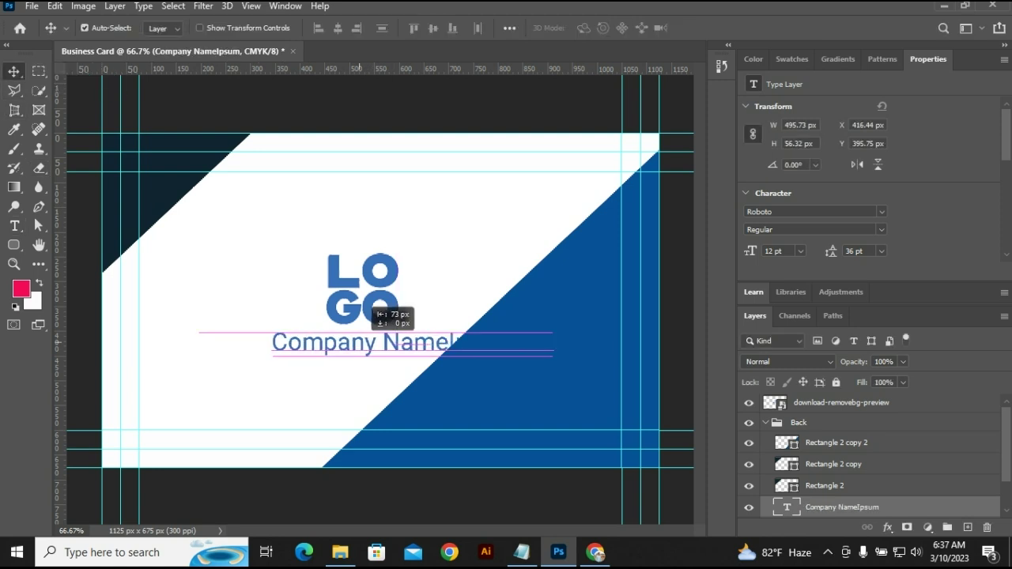
Colour the Company Name text dark navy (0f242f), sampled from the card's triangle
{"action": "scroll", "coordinate": [870, 180], "scroll_direction": "down", "scroll_amount": 2}
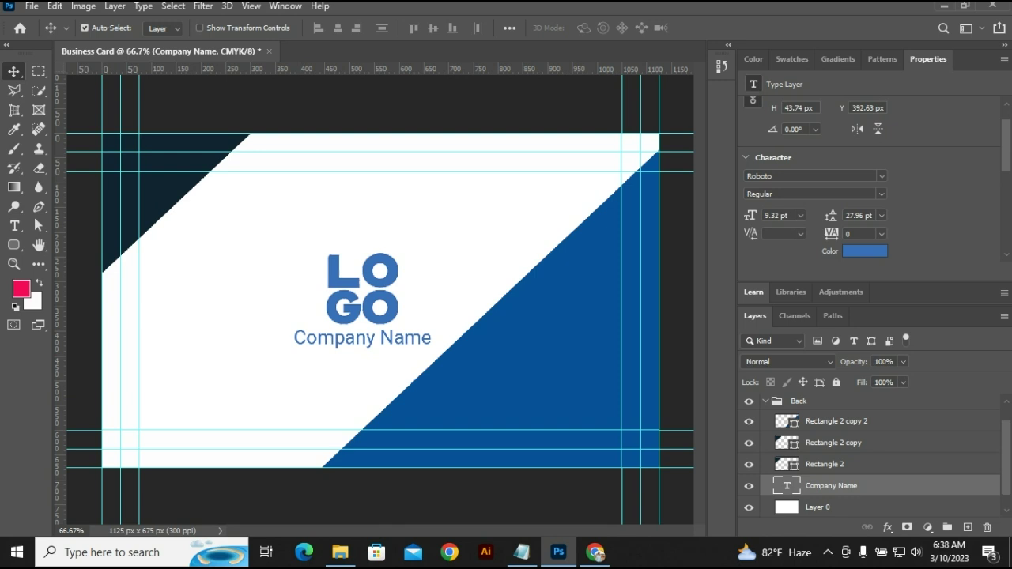
{"action": "left_click", "coordinate": [866, 251]}
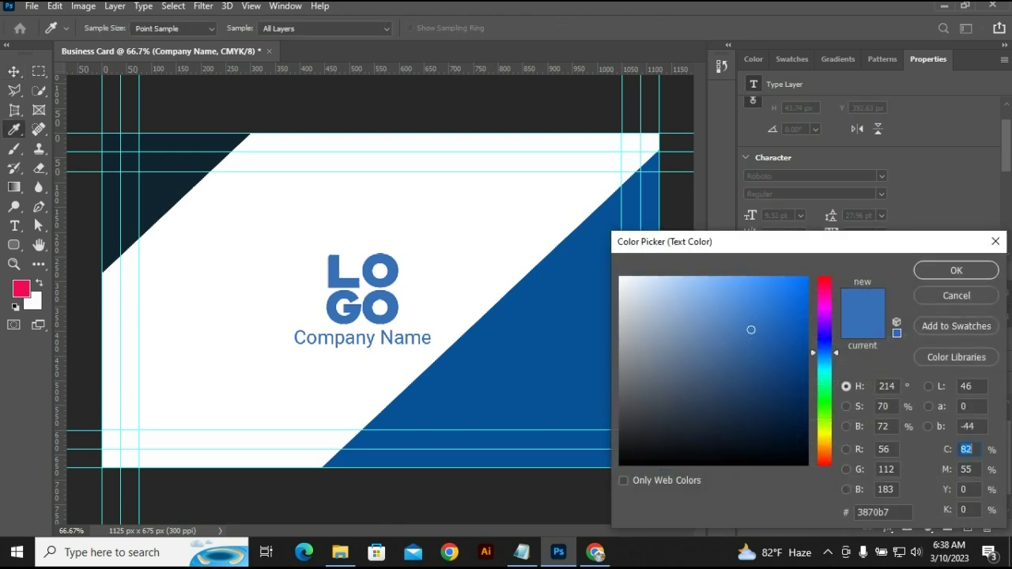
{"action": "left_click", "coordinate": [166, 182]}
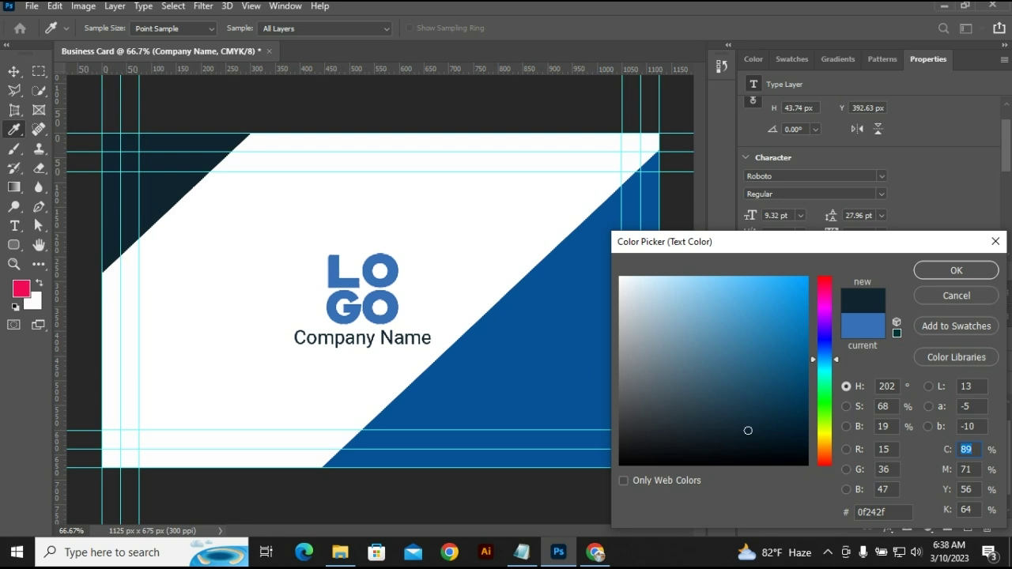
{"action": "left_click", "coordinate": [956, 269]}
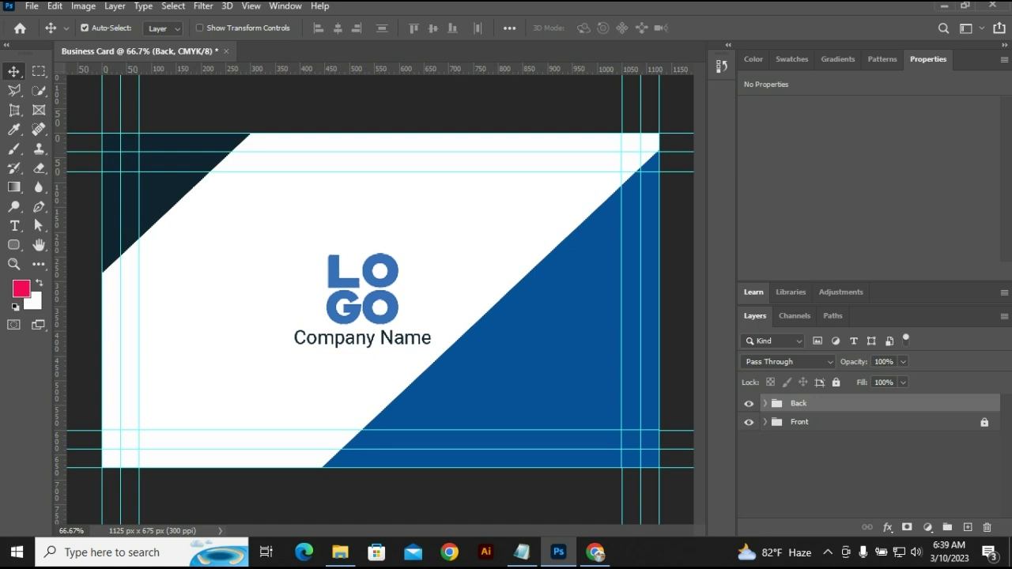
Unlock the Front group and save the file as 'Business Card Design.psd'
{"action": "left_click", "coordinate": [984, 423]}
{"action": "left_click", "coordinate": [32, 6]}
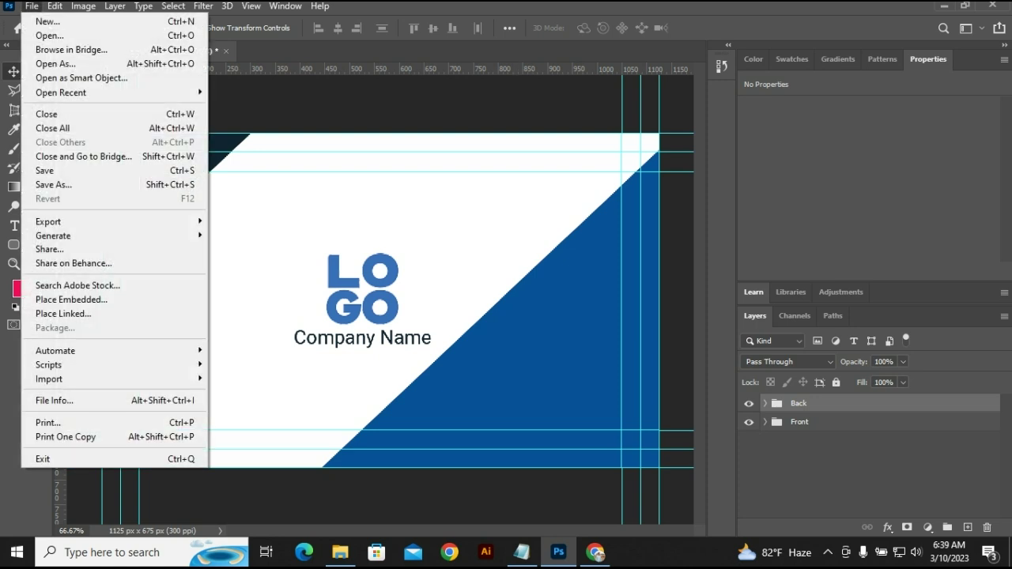
{"action": "left_click", "coordinate": [54, 184]}
{"action": "type", "text": "Business Card"}
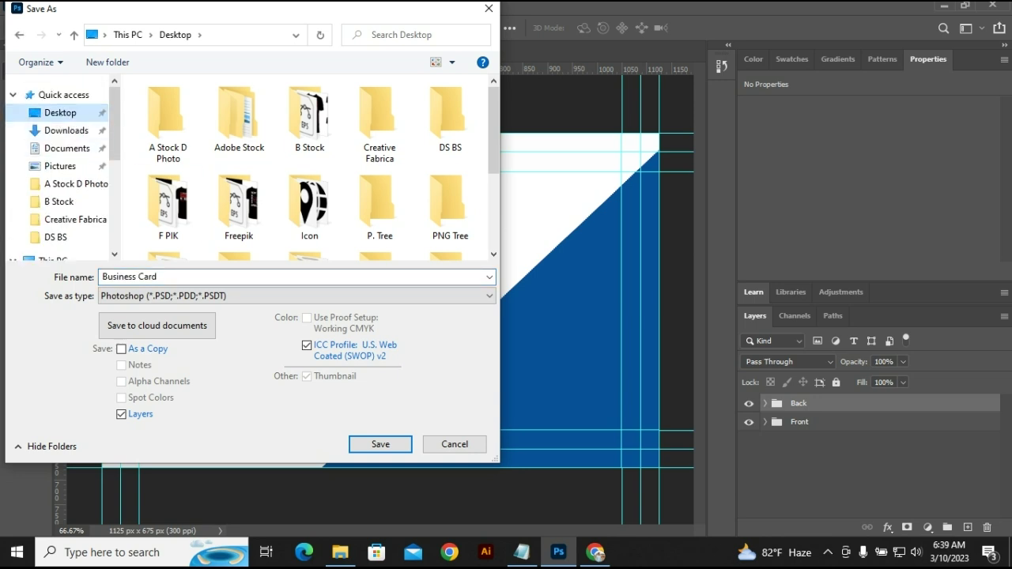
{"action": "type", "text": "Design"}
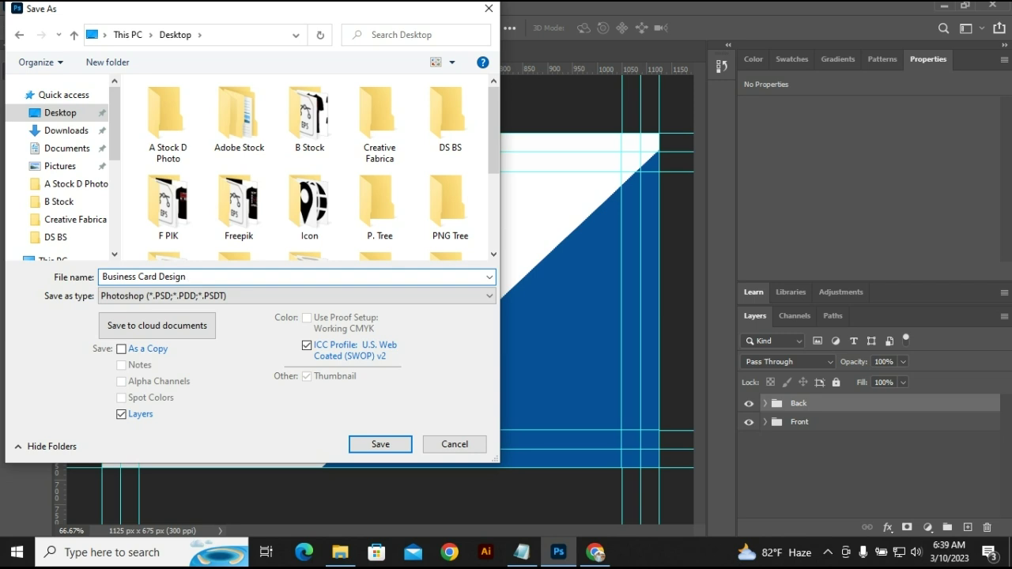
{"action": "key", "text": "Return"}
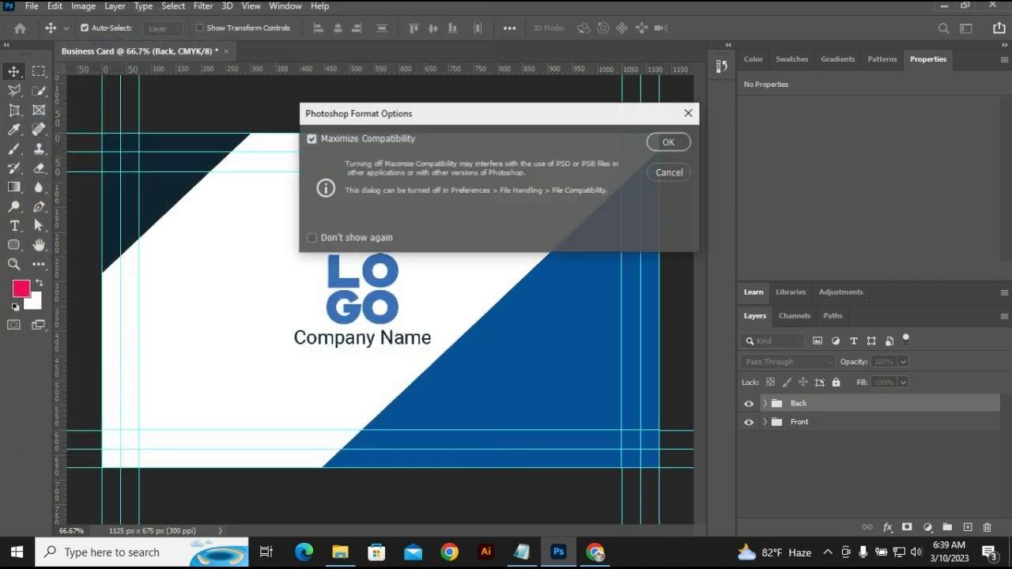
{"action": "key", "text": "Return"}
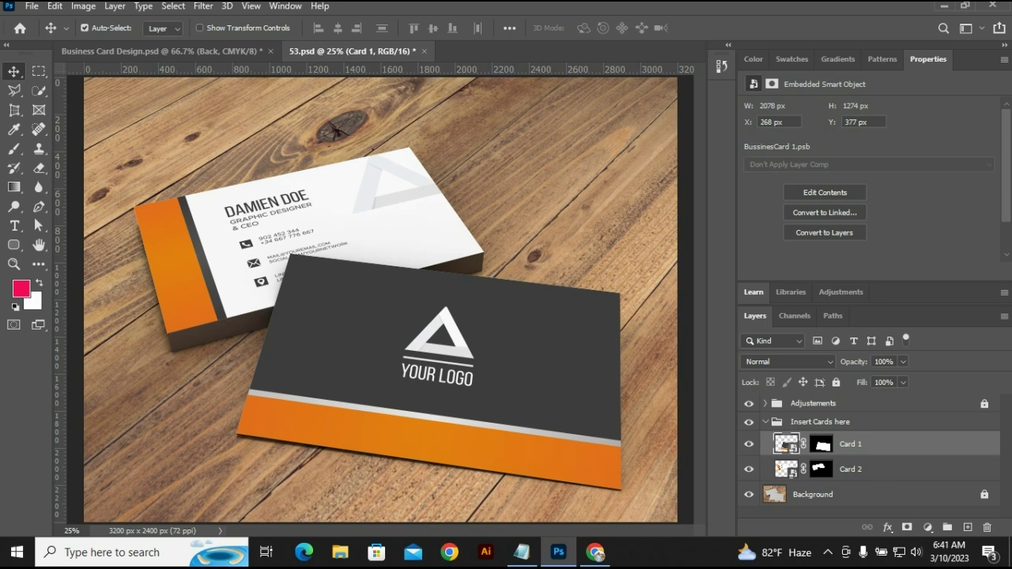
Open the Card 2 smart object and embed the Front image, stretched to cover the card
{"action": "double_click", "coordinate": [786, 469]}
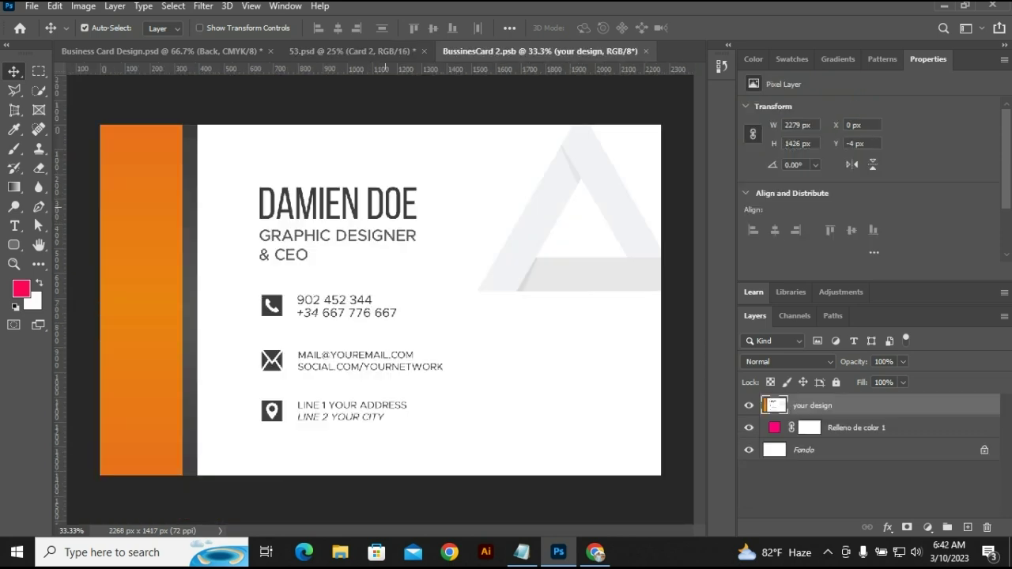
{"action": "left_click", "coordinate": [31, 6]}
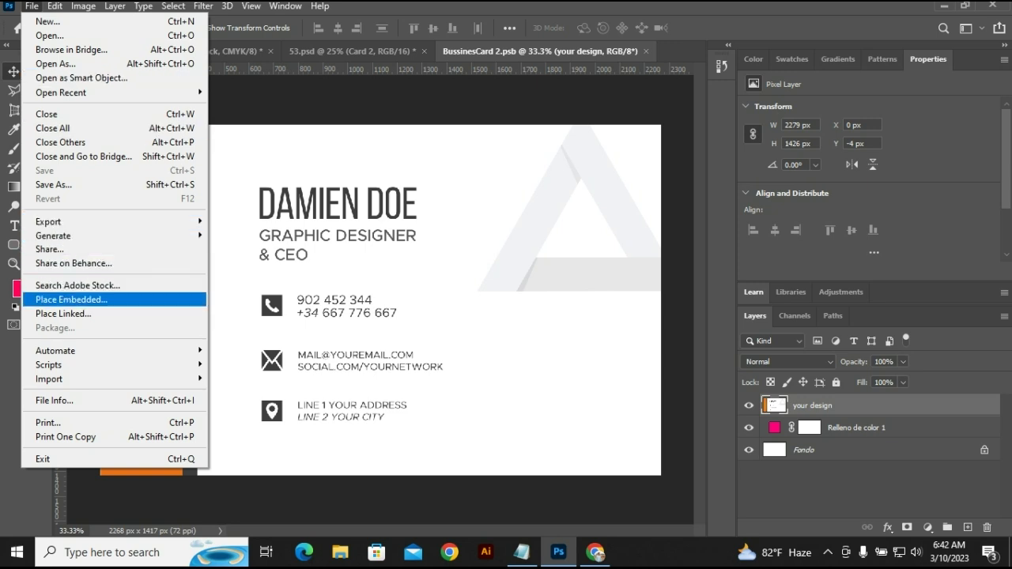
{"action": "left_click", "coordinate": [71, 299]}
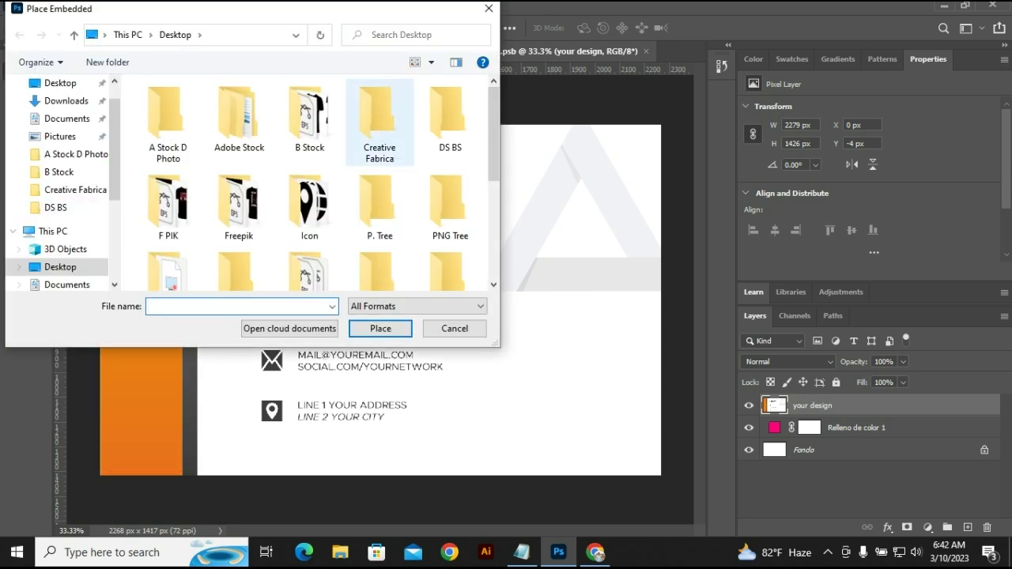
{"action": "scroll", "coordinate": [450, 158], "scroll_direction": "down", "scroll_amount": 5}
{"action": "double_click", "coordinate": [238, 247]}
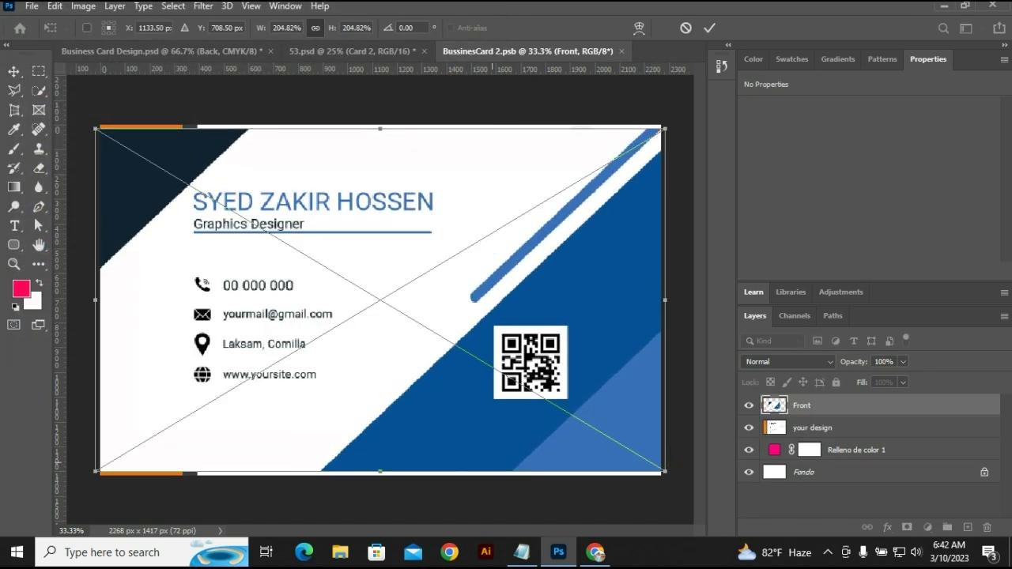
{"action": "left_click_drag", "start_coordinate": [380, 472], "coordinate": [381, 476]}
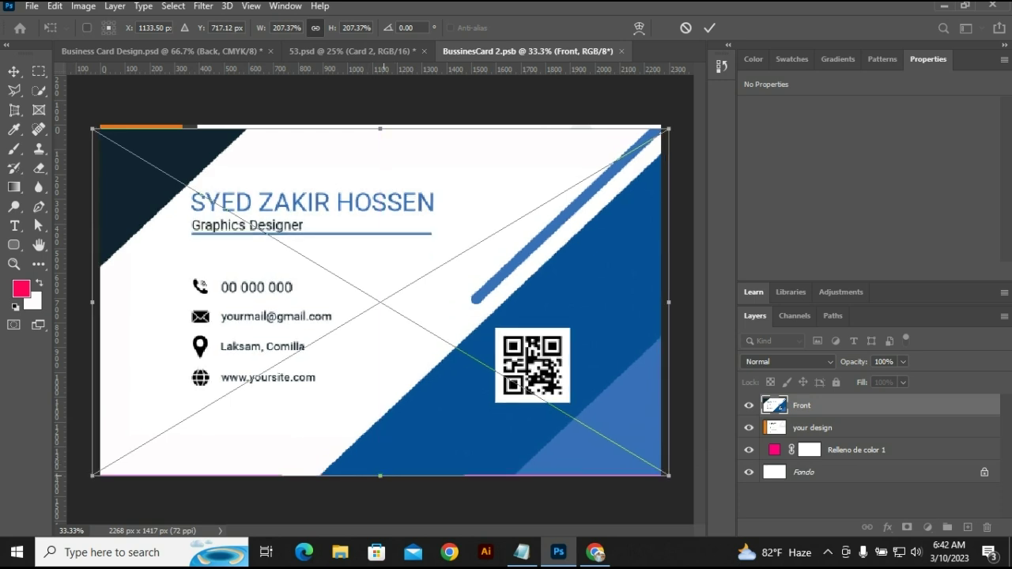
{"action": "left_click_drag", "start_coordinate": [381, 129], "coordinate": [381, 123]}
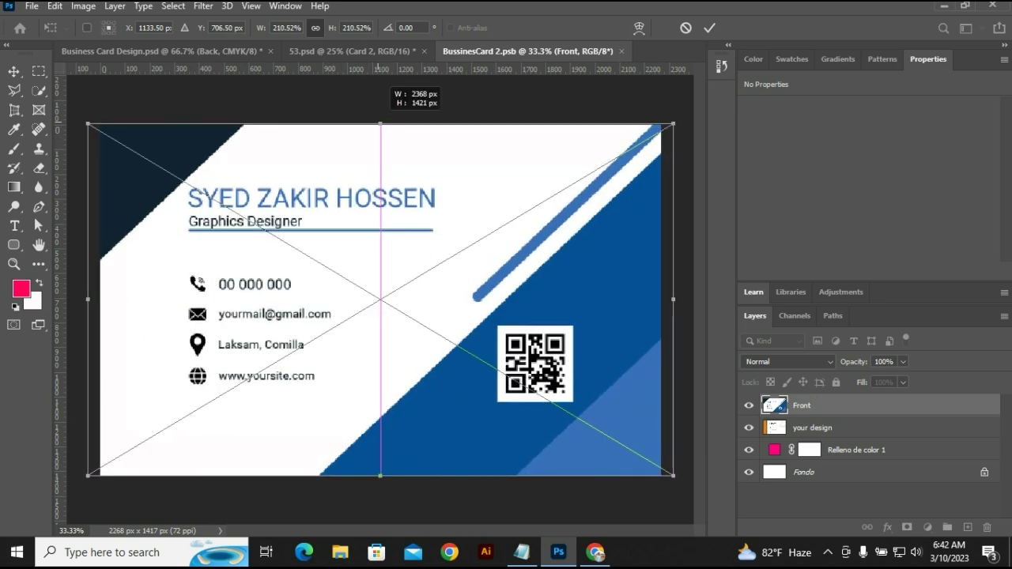
{"action": "key", "text": "Return"}
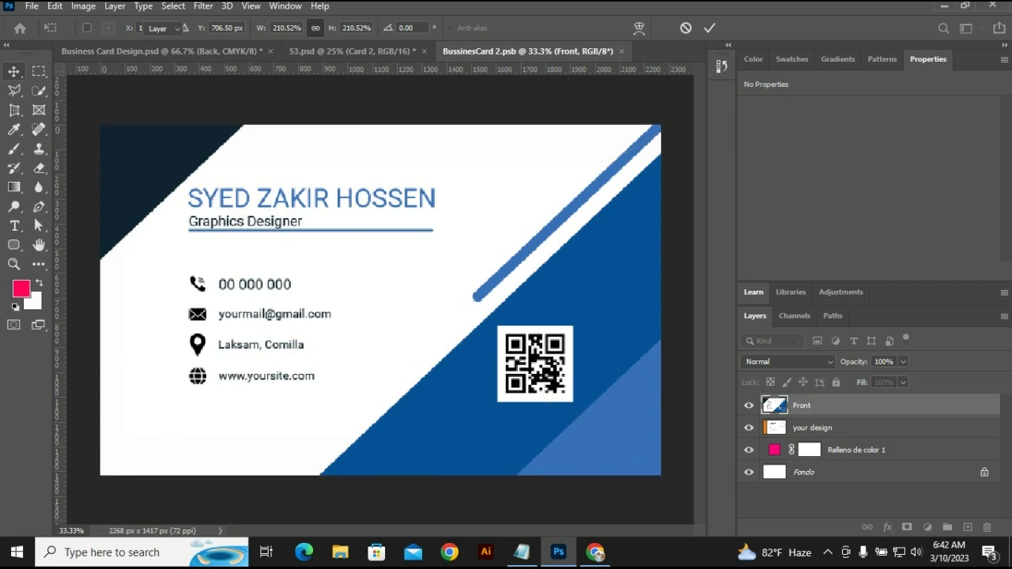
Deselect the layer, then close the Card 2 smart object saving the changes
{"action": "right_click", "coordinate": [14, 71]}
{"action": "left_click", "coordinate": [74, 71]}
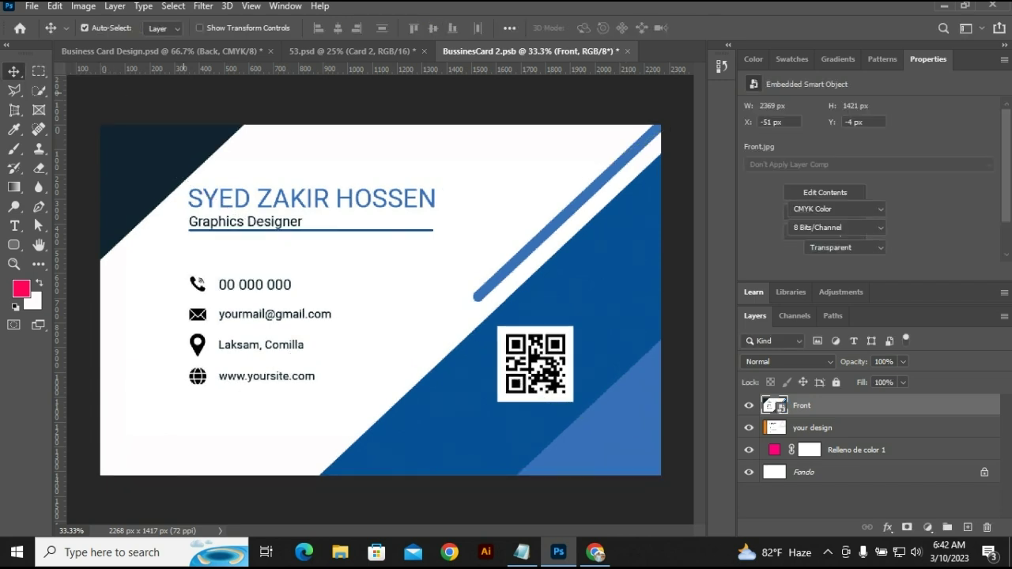
{"action": "left_click", "coordinate": [870, 498]}
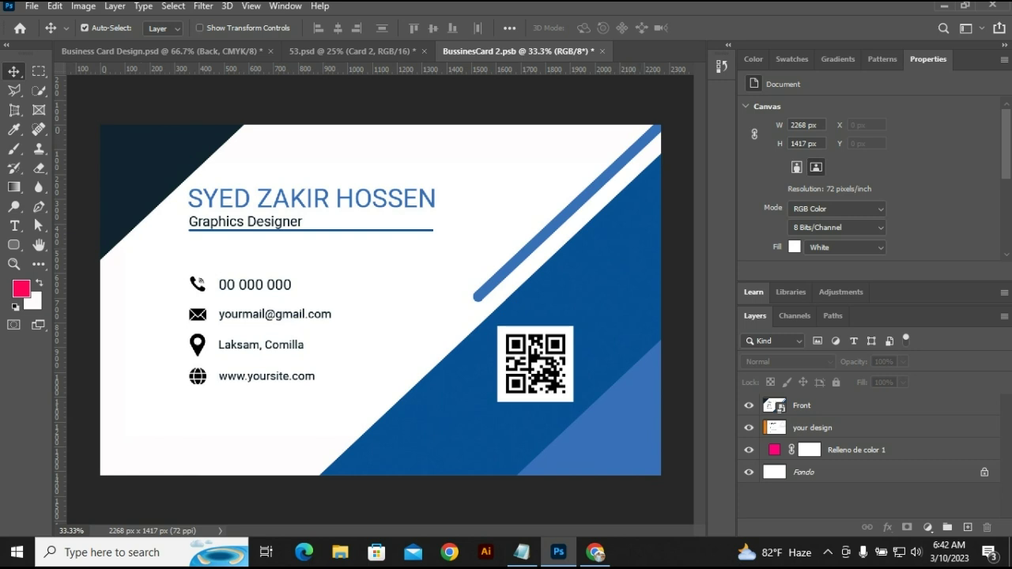
{"action": "left_click", "coordinate": [603, 51]}
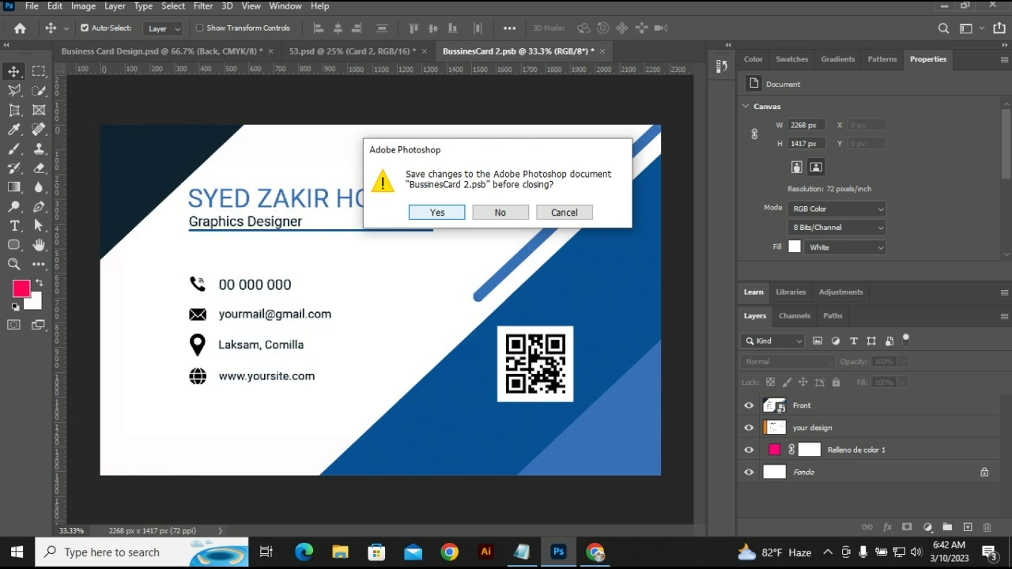
{"action": "key", "text": "Return"}
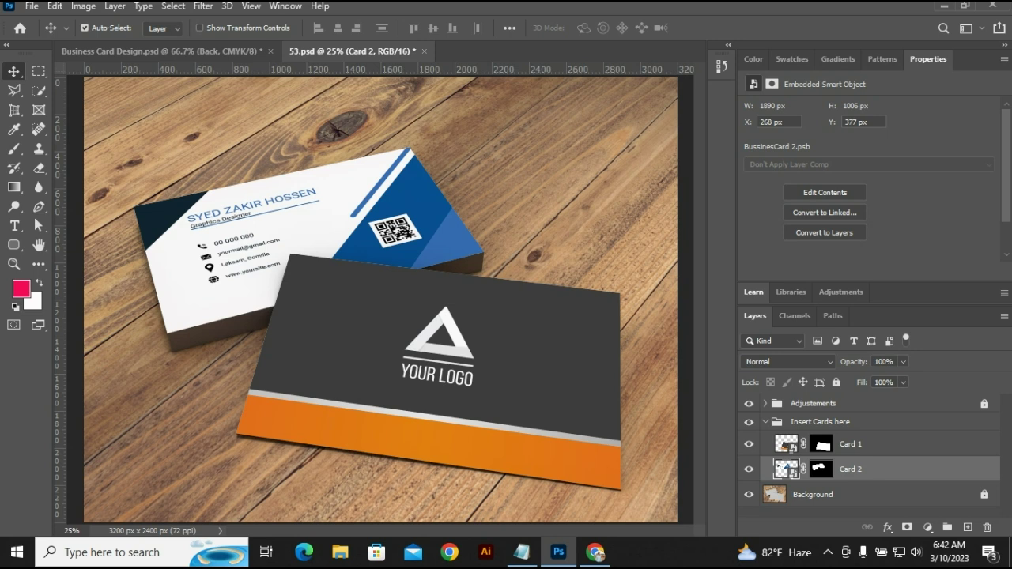
Open the Card 1 smart object and embed the Back image into it
{"action": "double_click", "coordinate": [787, 444]}
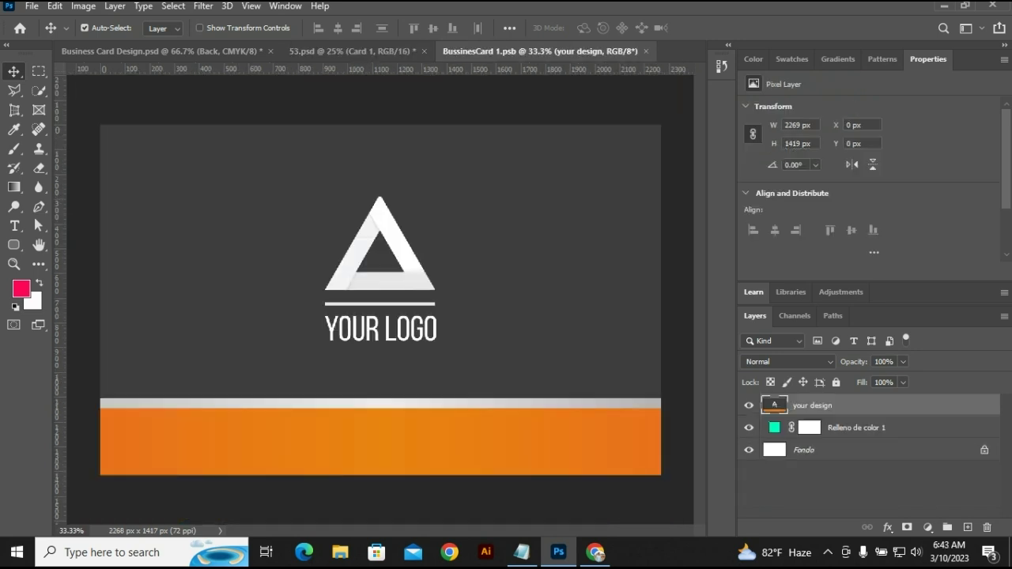
{"action": "left_click", "coordinate": [31, 6]}
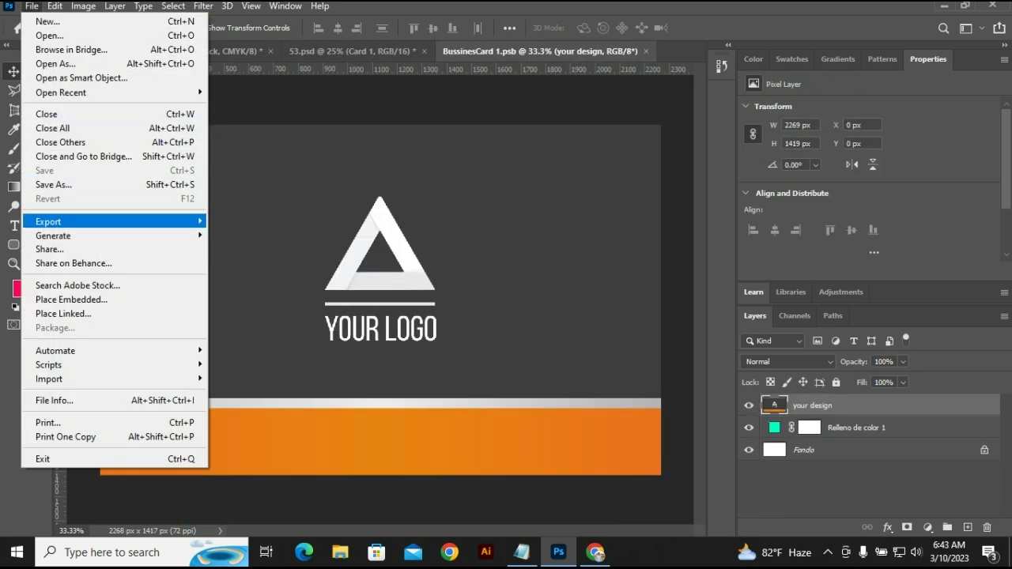
{"action": "left_click", "coordinate": [71, 300]}
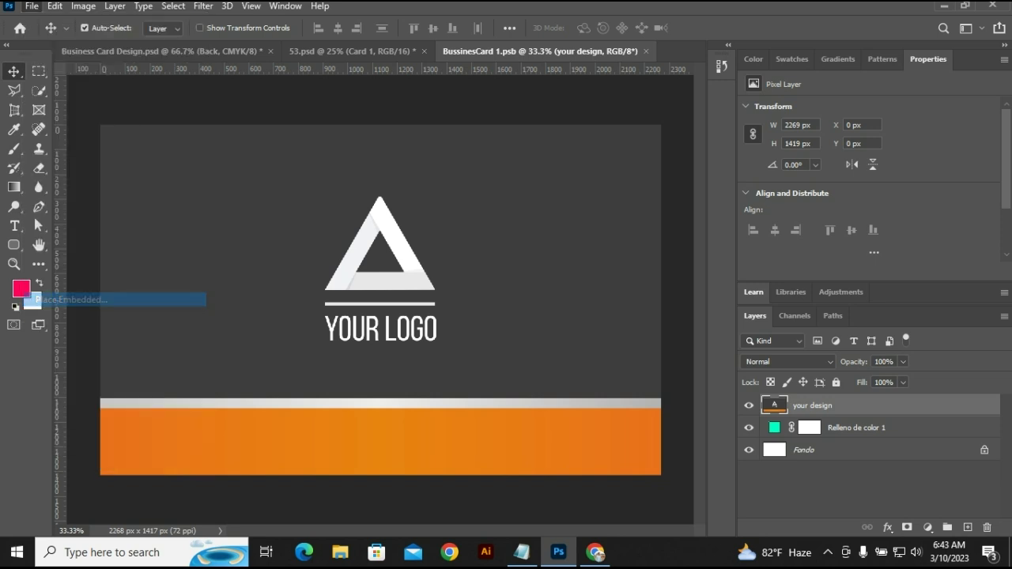
{"action": "scroll", "coordinate": [239, 154], "scroll_direction": "down", "scroll_amount": 5}
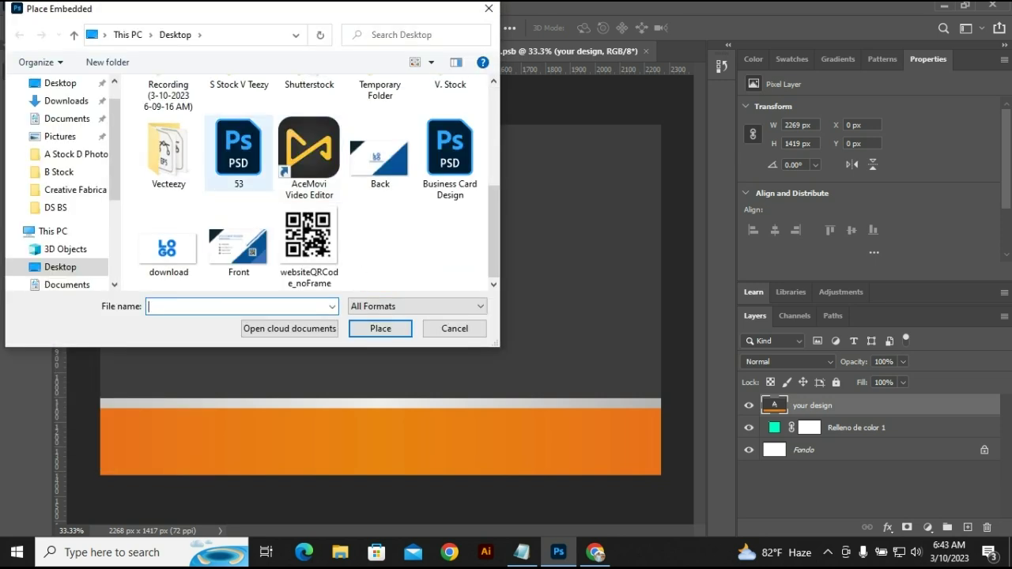
{"action": "double_click", "coordinate": [380, 150]}
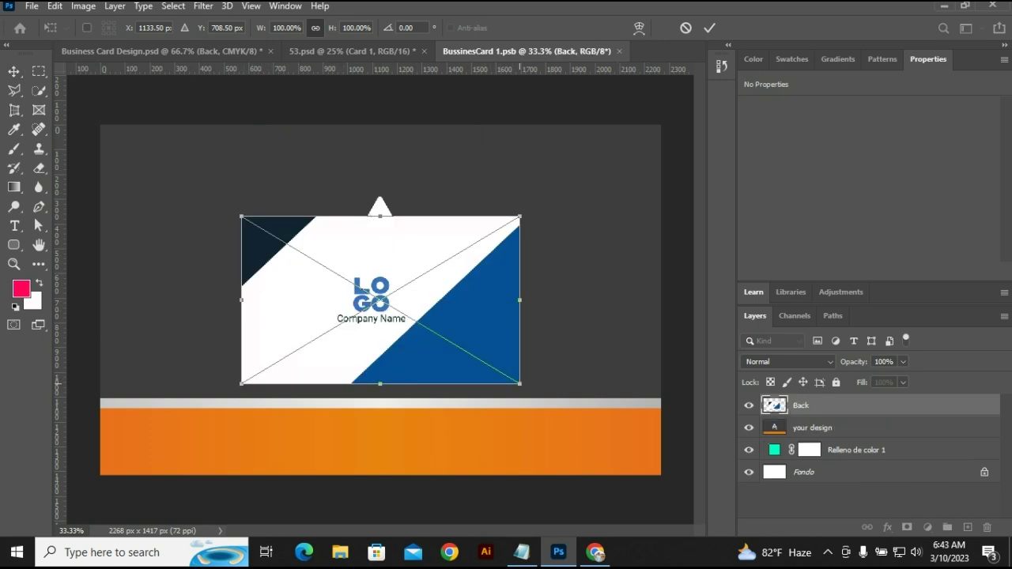
Scale the Back image to fill the card top to bottom, then close and save Card 1
{"action": "left_click_drag", "start_coordinate": [520, 384], "coordinate": [661, 468]}
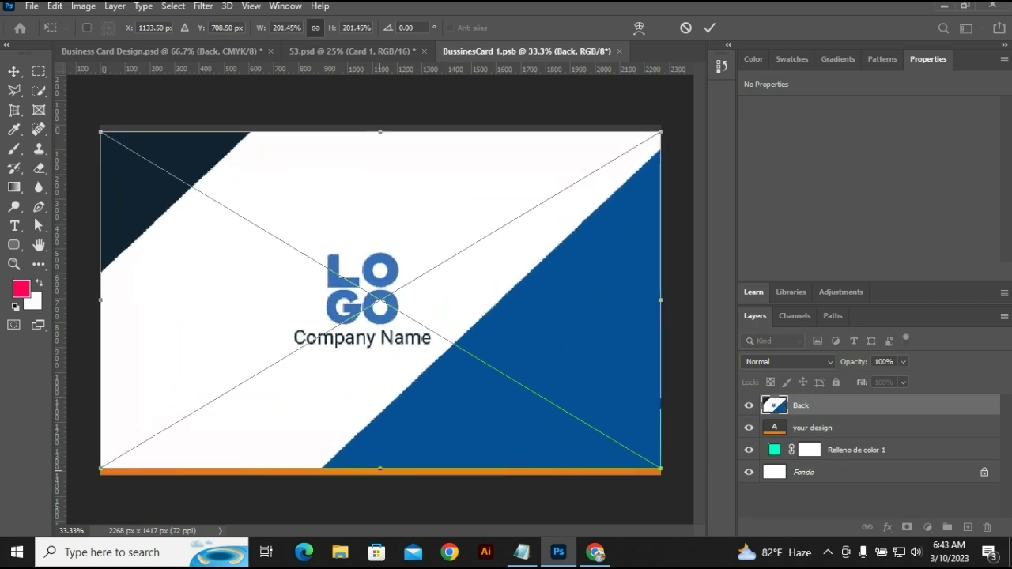
{"action": "left_click_drag", "start_coordinate": [380, 470], "coordinate": [381, 476]}
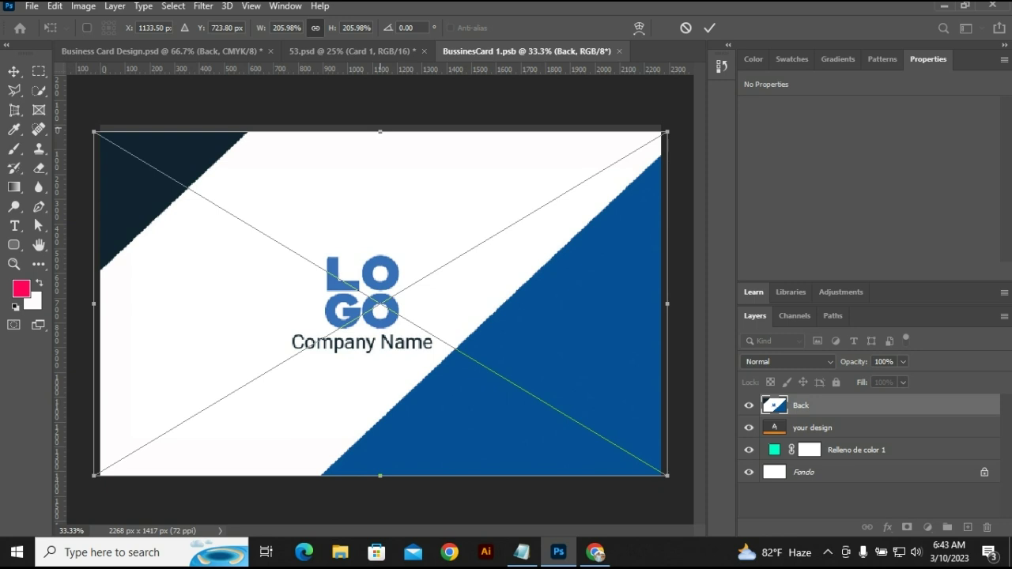
{"action": "left_click_drag", "start_coordinate": [380, 131], "coordinate": [381, 125]}
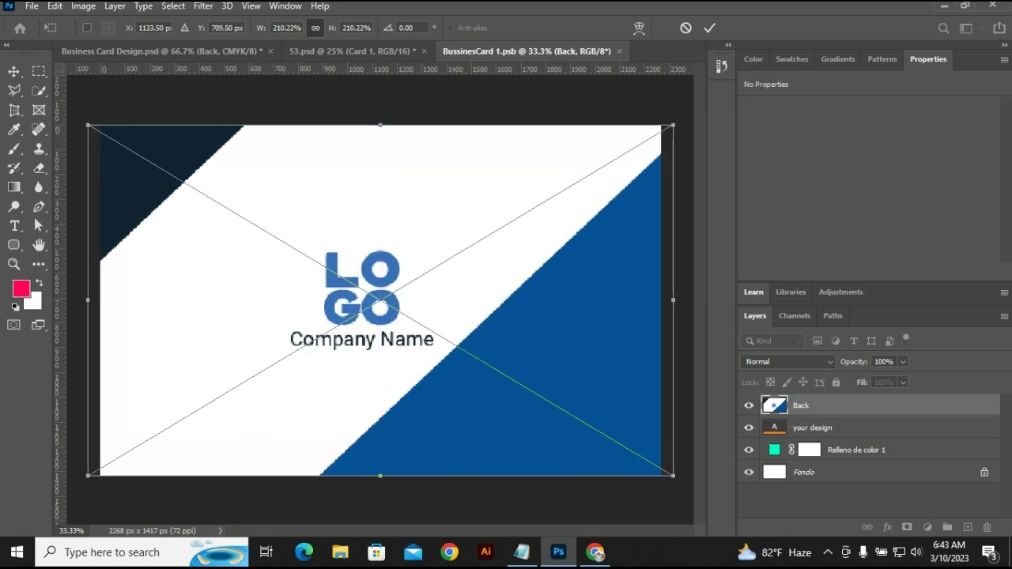
{"action": "left_click", "coordinate": [14, 71]}
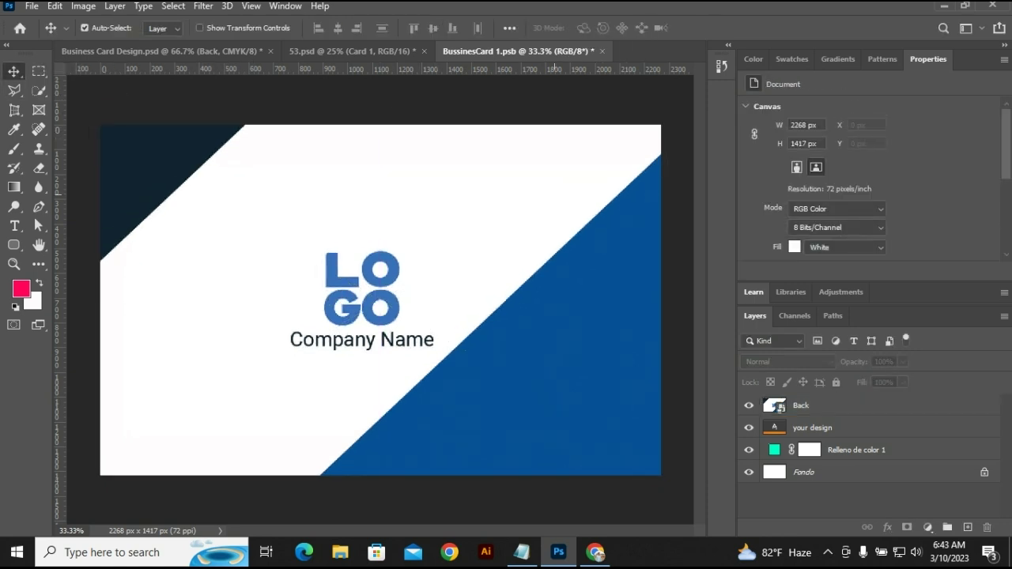
{"action": "key", "text": "ctrl+w"}
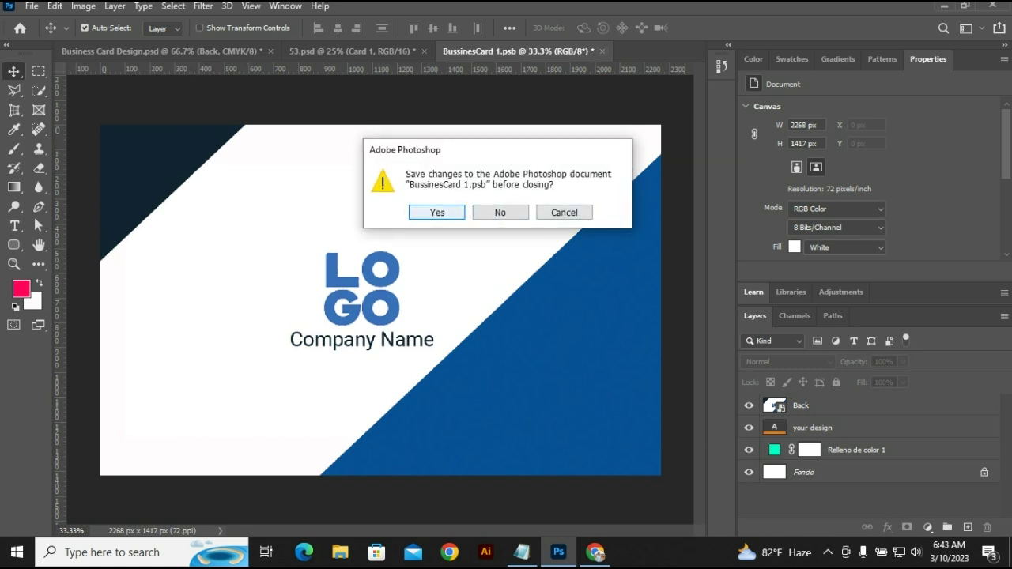
{"action": "key", "text": "Return"}
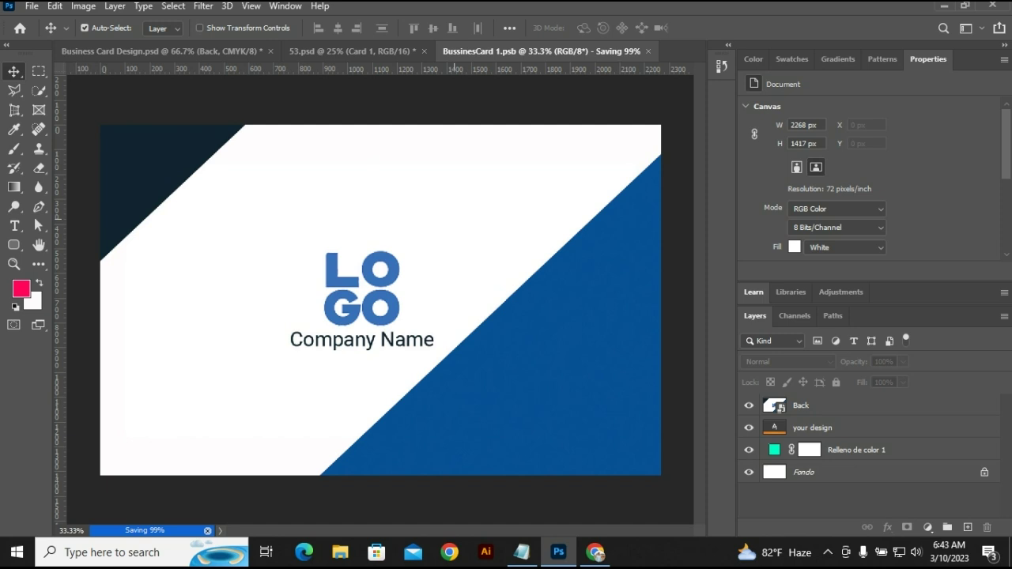